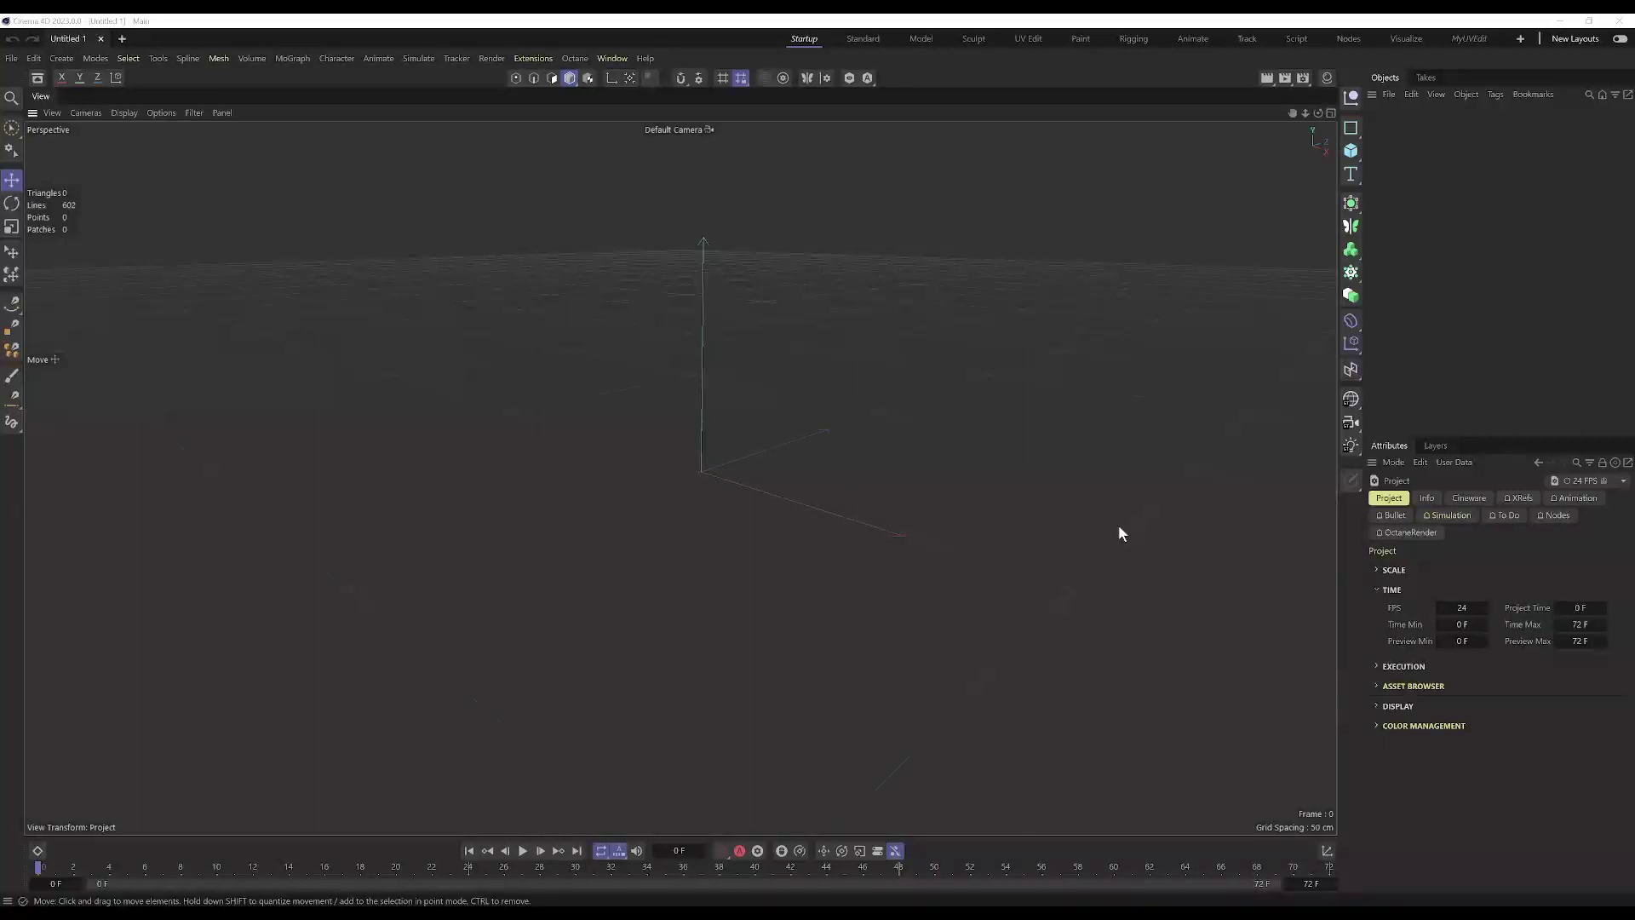
Step: Add a rectangle spline and set its height to 250 cm
click(1355, 132)
scroll(483, 400, up, 3)
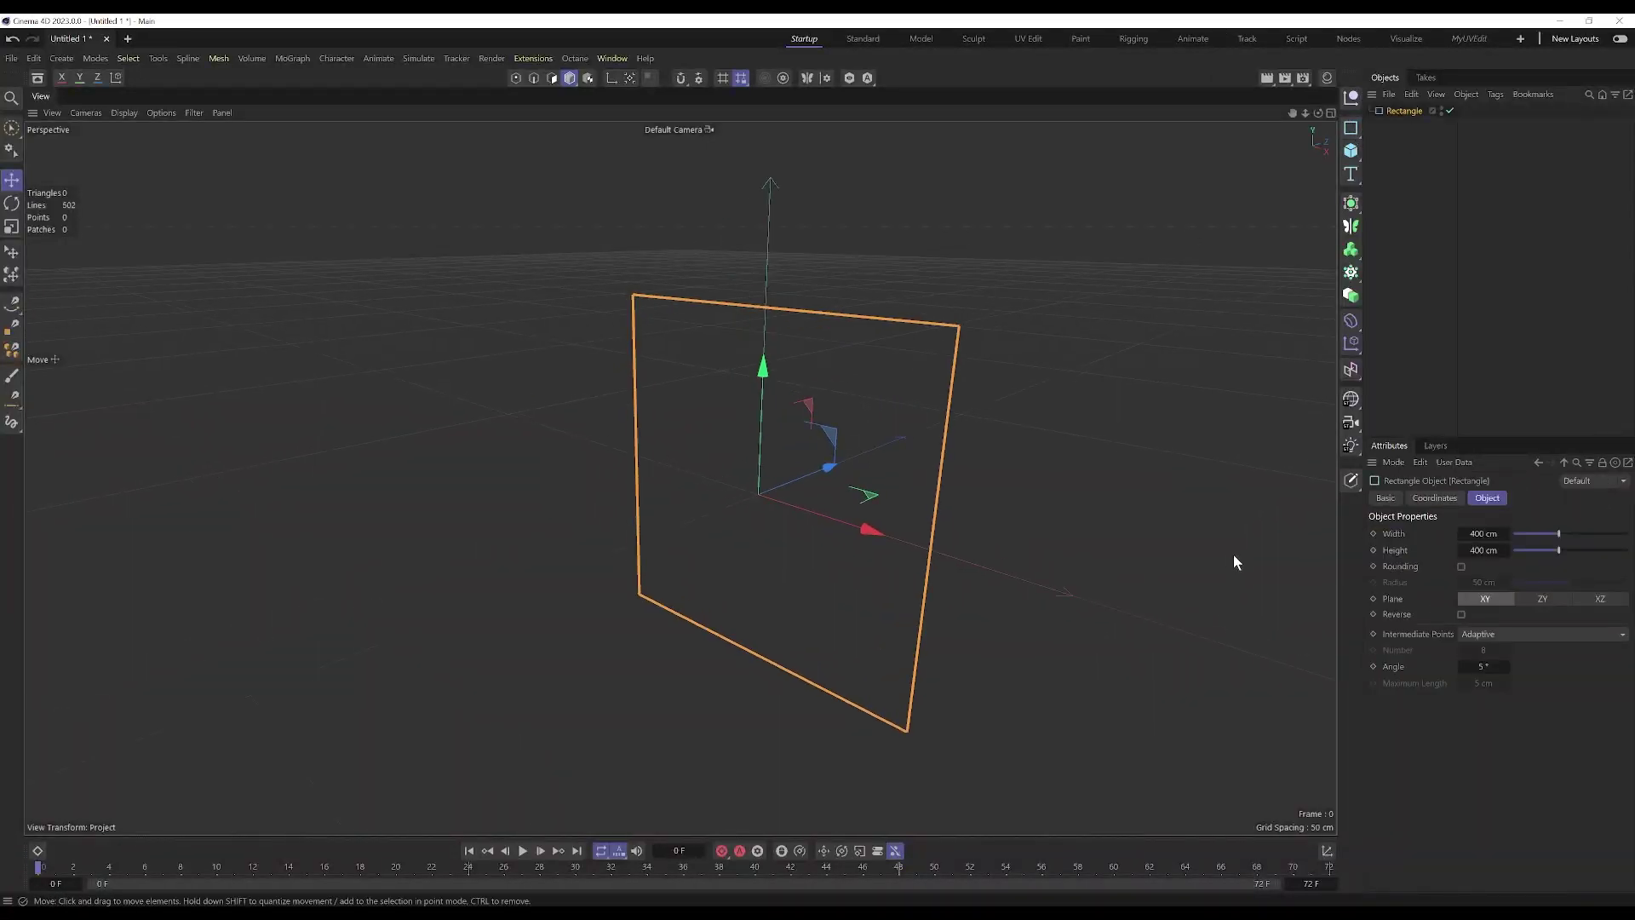
mouse_move(1486, 551)
mouse_down()
mouse_move(1438, 552)
mouse_move(1495, 551)
mouse_up()
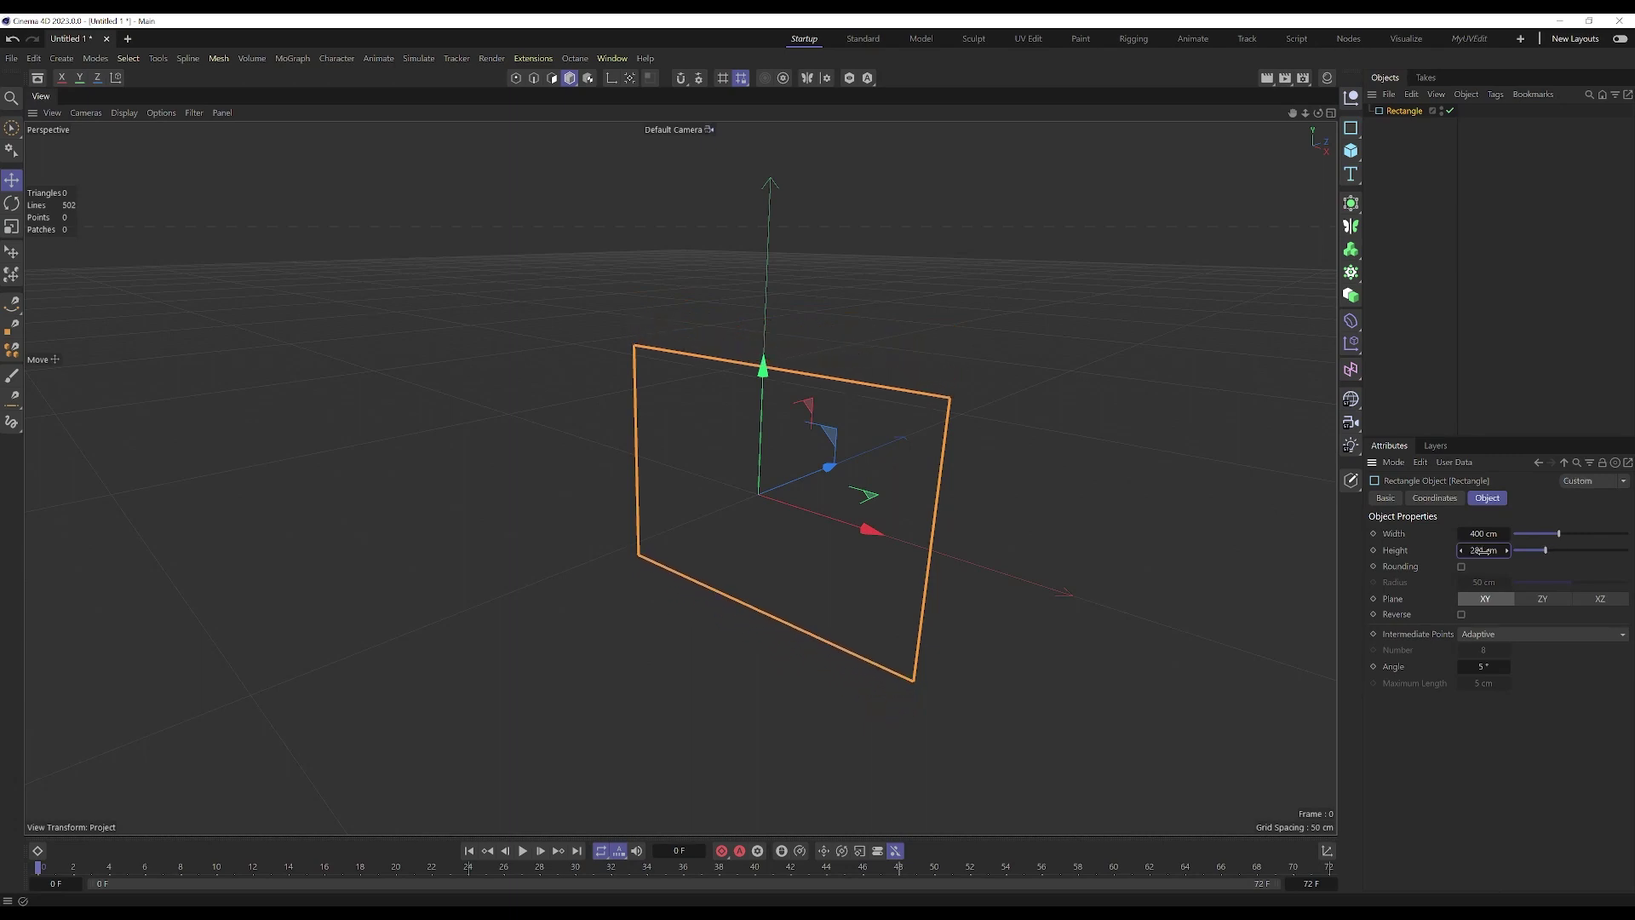
text(250)
key(Return)
Step: Turn on rounding for the rectangle spline and raise the corner radius to 125 cm
click(1461, 567)
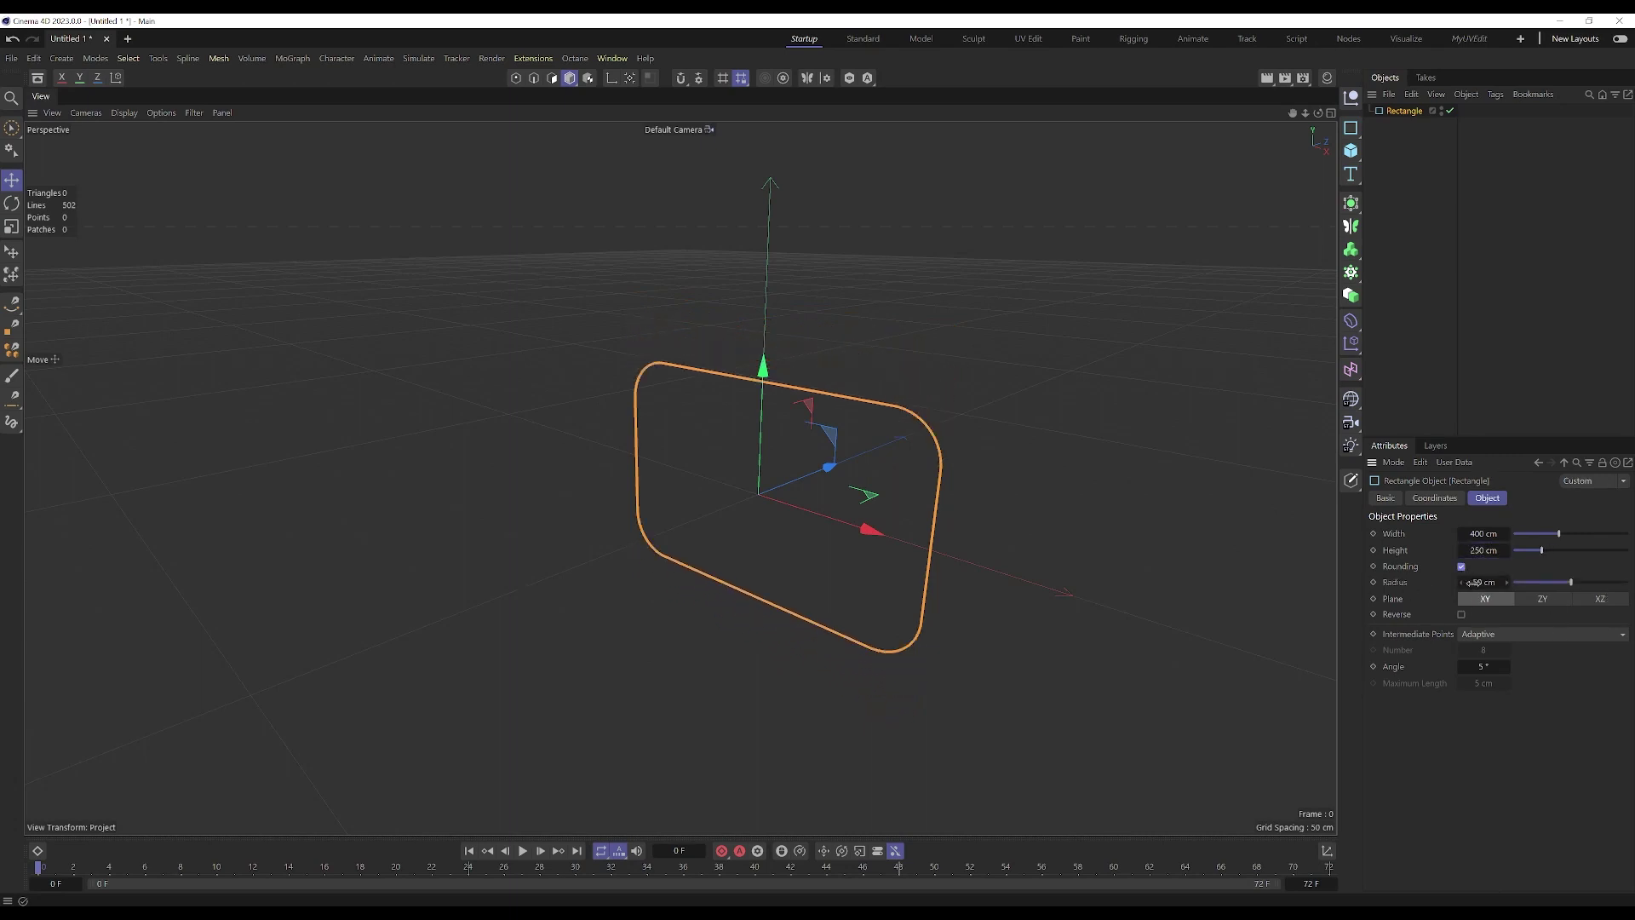
drag(1505, 581, 1628, 585)
scroll(963, 433, up, 4)
alt+drag(790, 540, 869, 560)
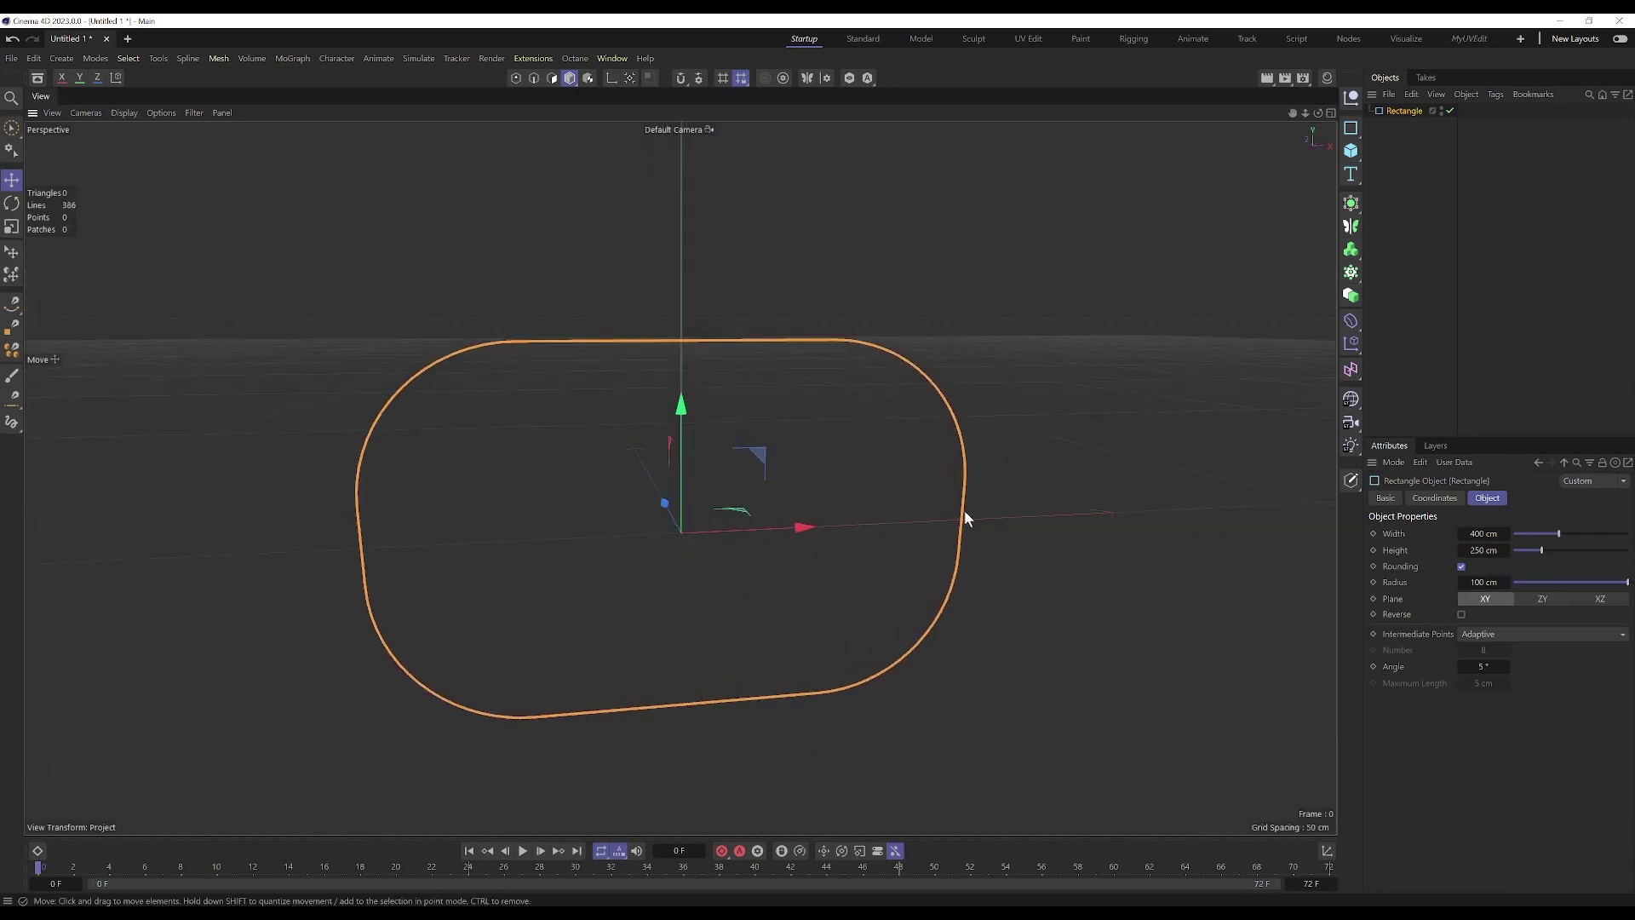
mouse_move(1505, 582)
mouse_down()
mouse_move(1525, 581)
mouse_move(1486, 570)
mouse_up()
scroll(713, 477, up, 5)
alt+middle_drag(836, 487, 816, 485)
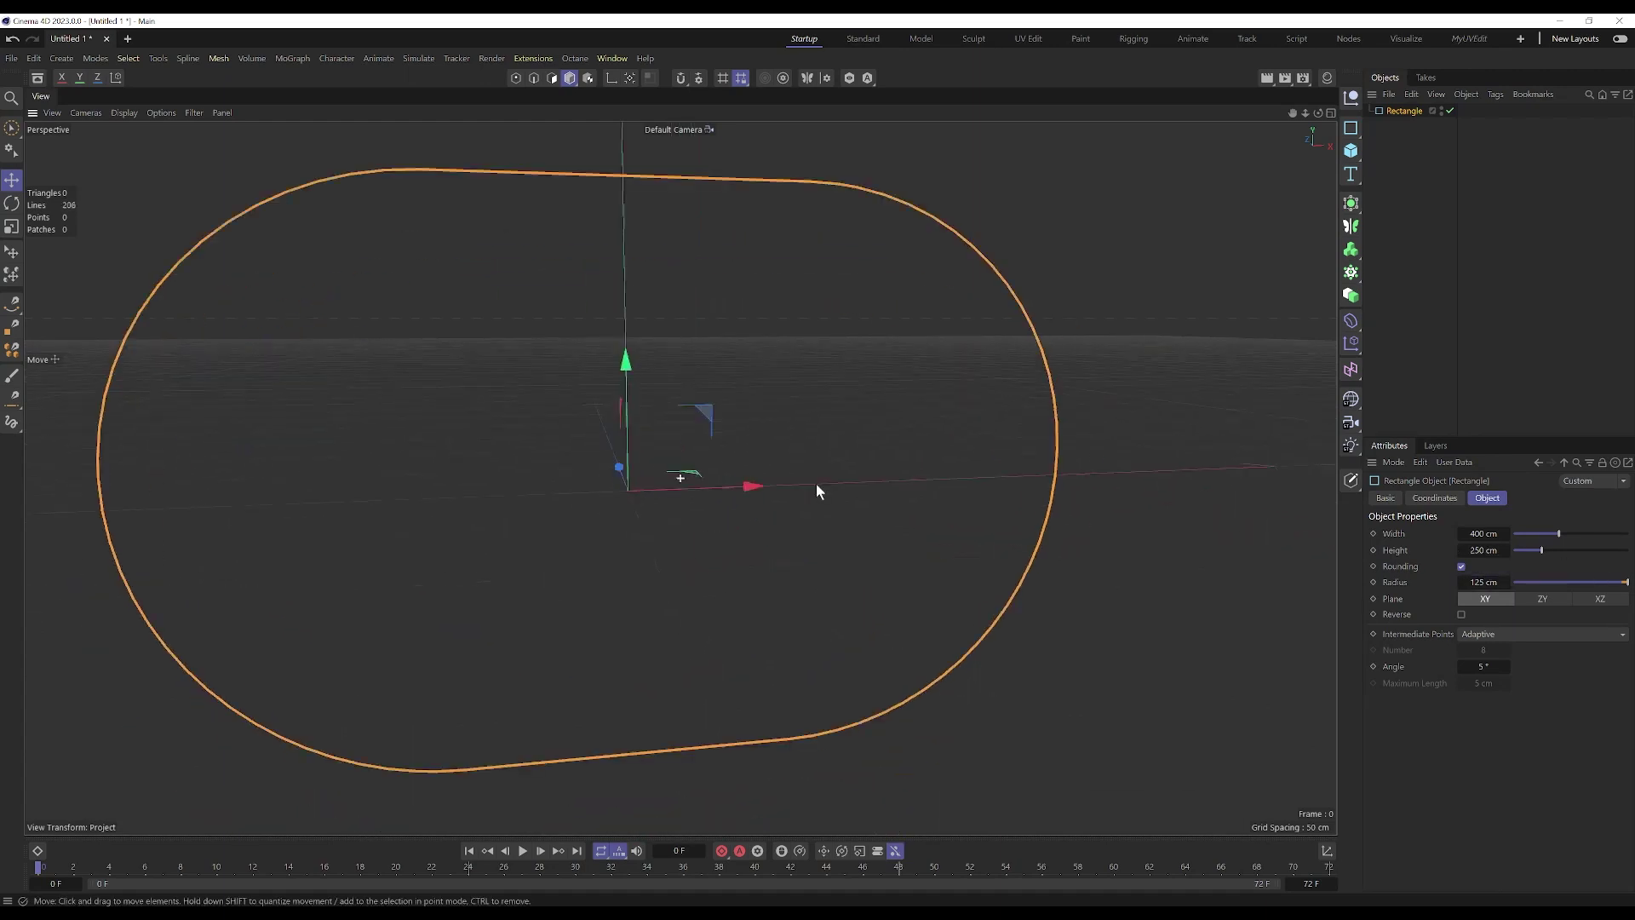
scroll(816, 483, down, 4)
alt+drag(814, 485, 733, 516)
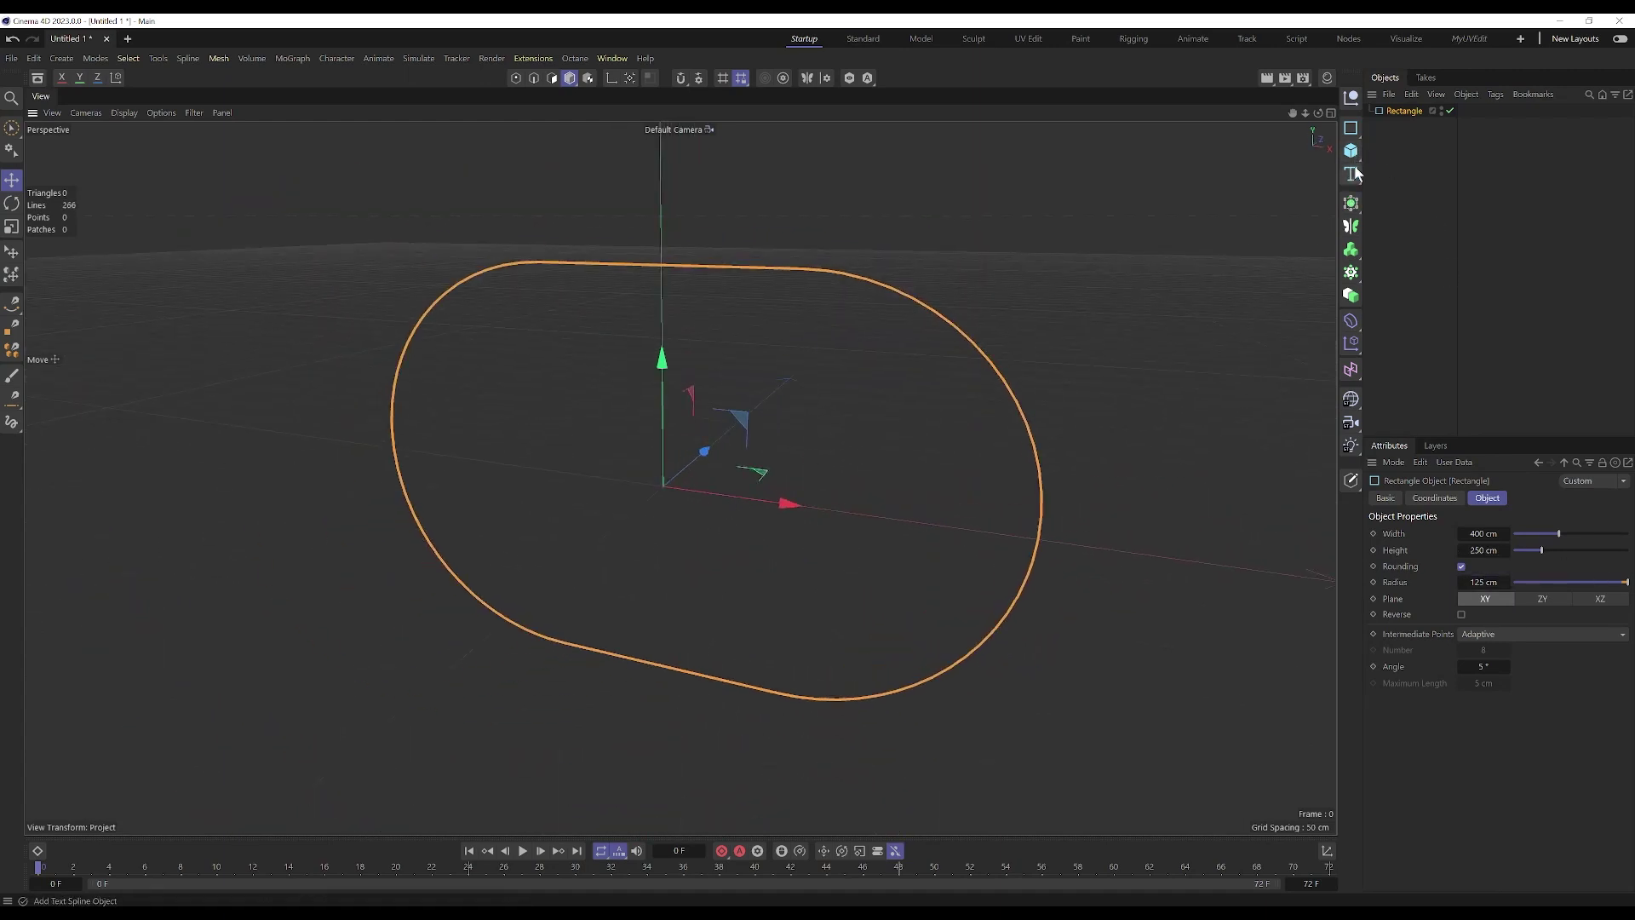
Step: Add a Sweep generator and a circle spline with a radius of 32 cm
click(1354, 209)
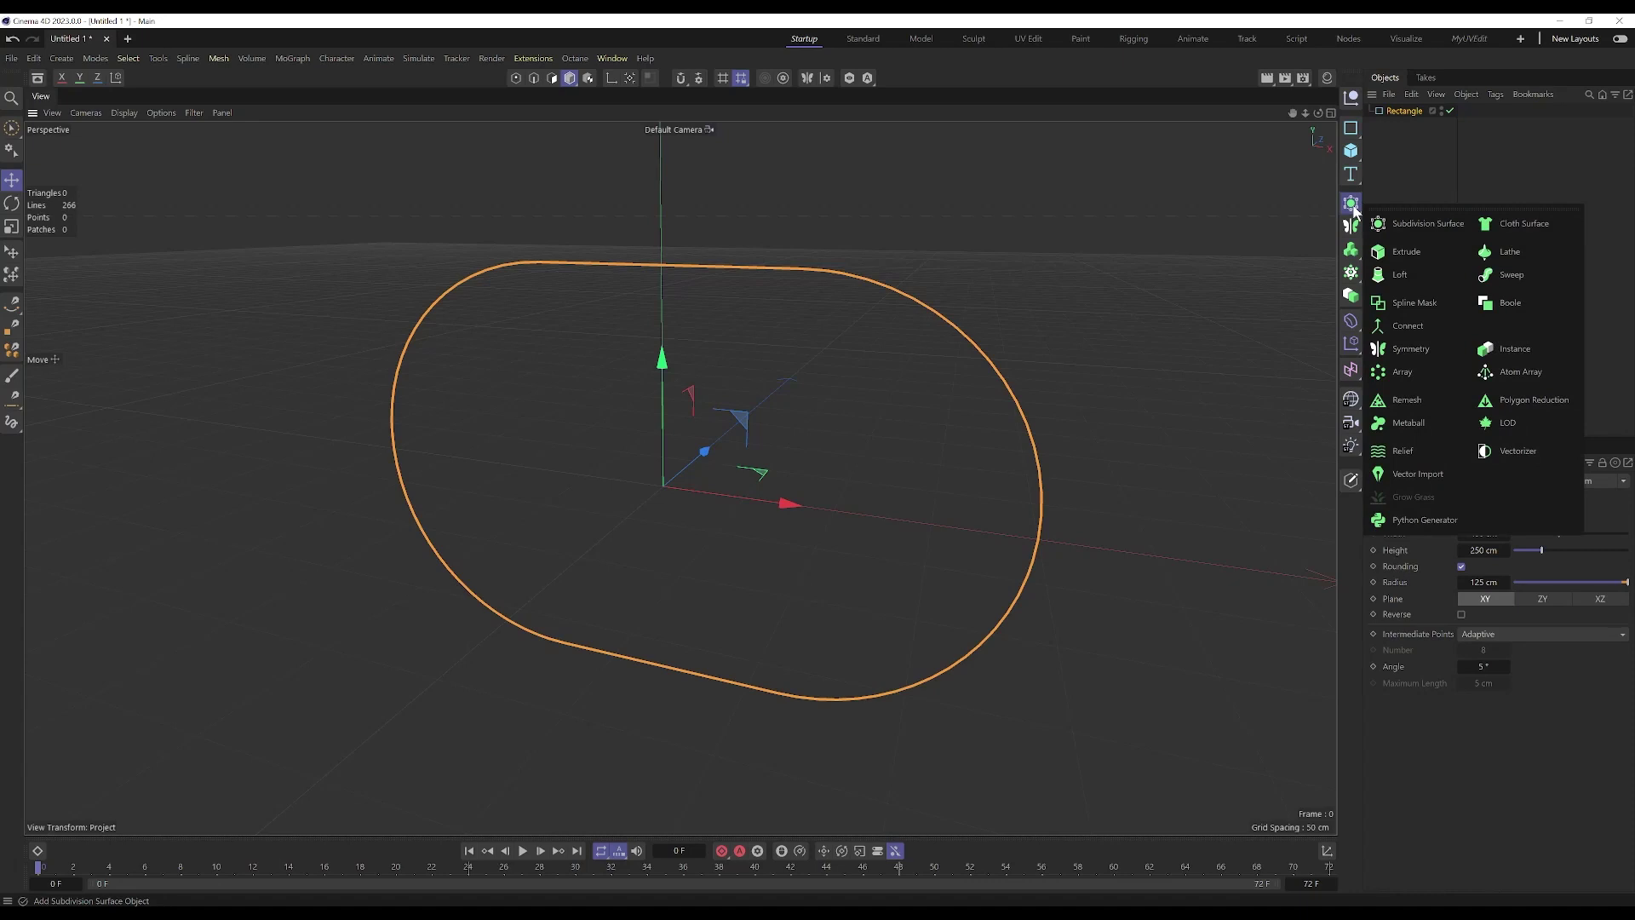
click(1516, 278)
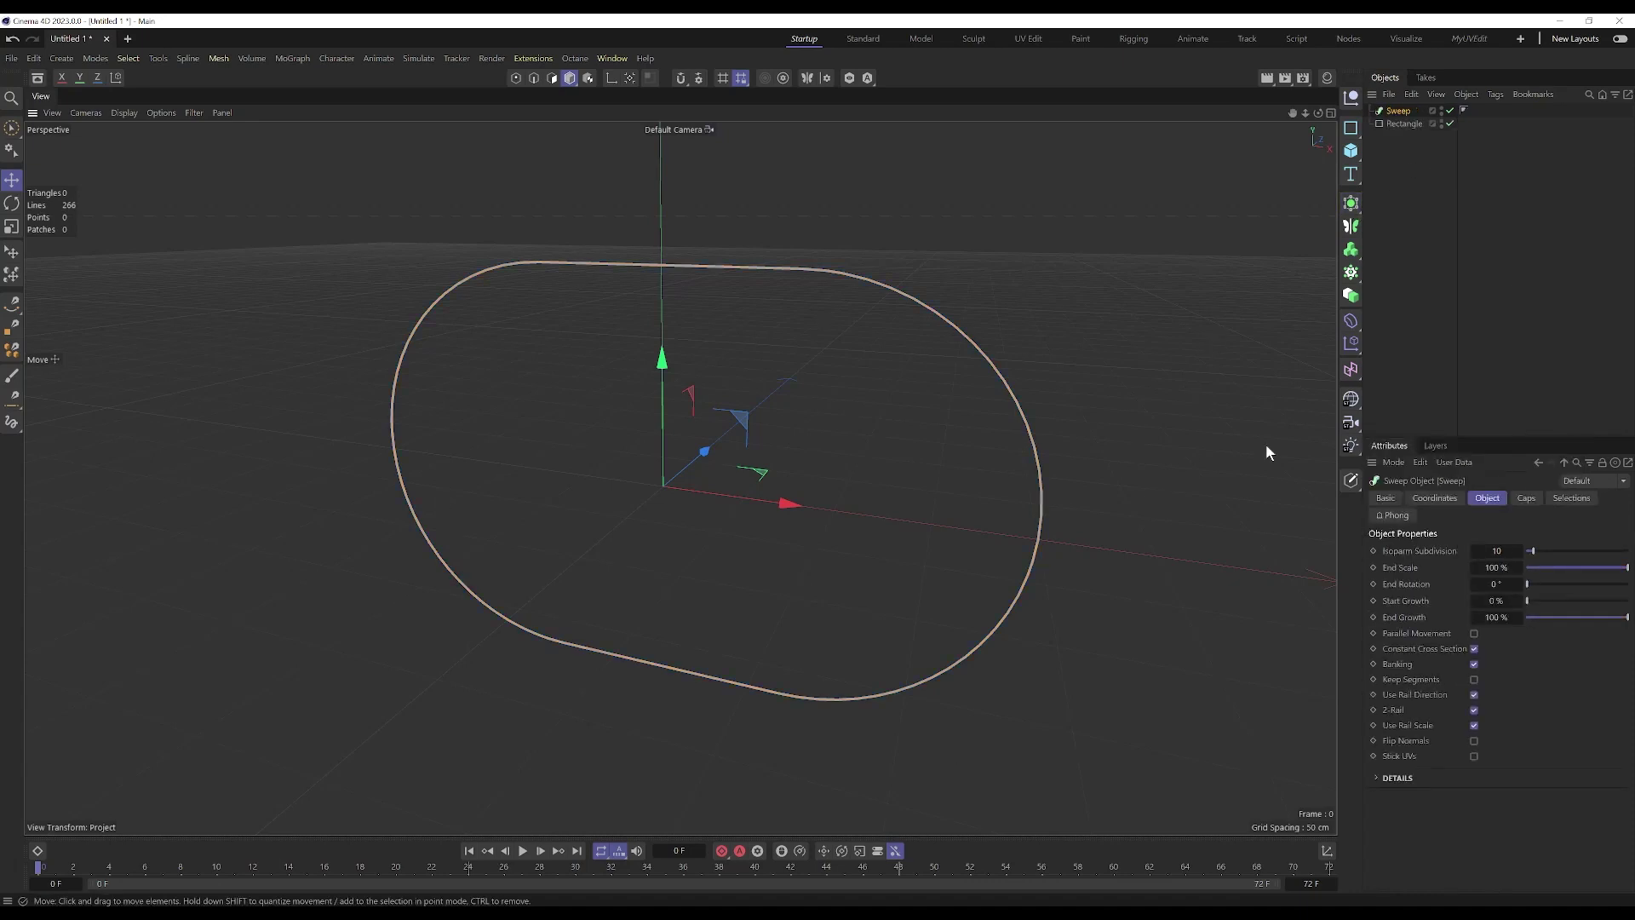
click(1350, 130)
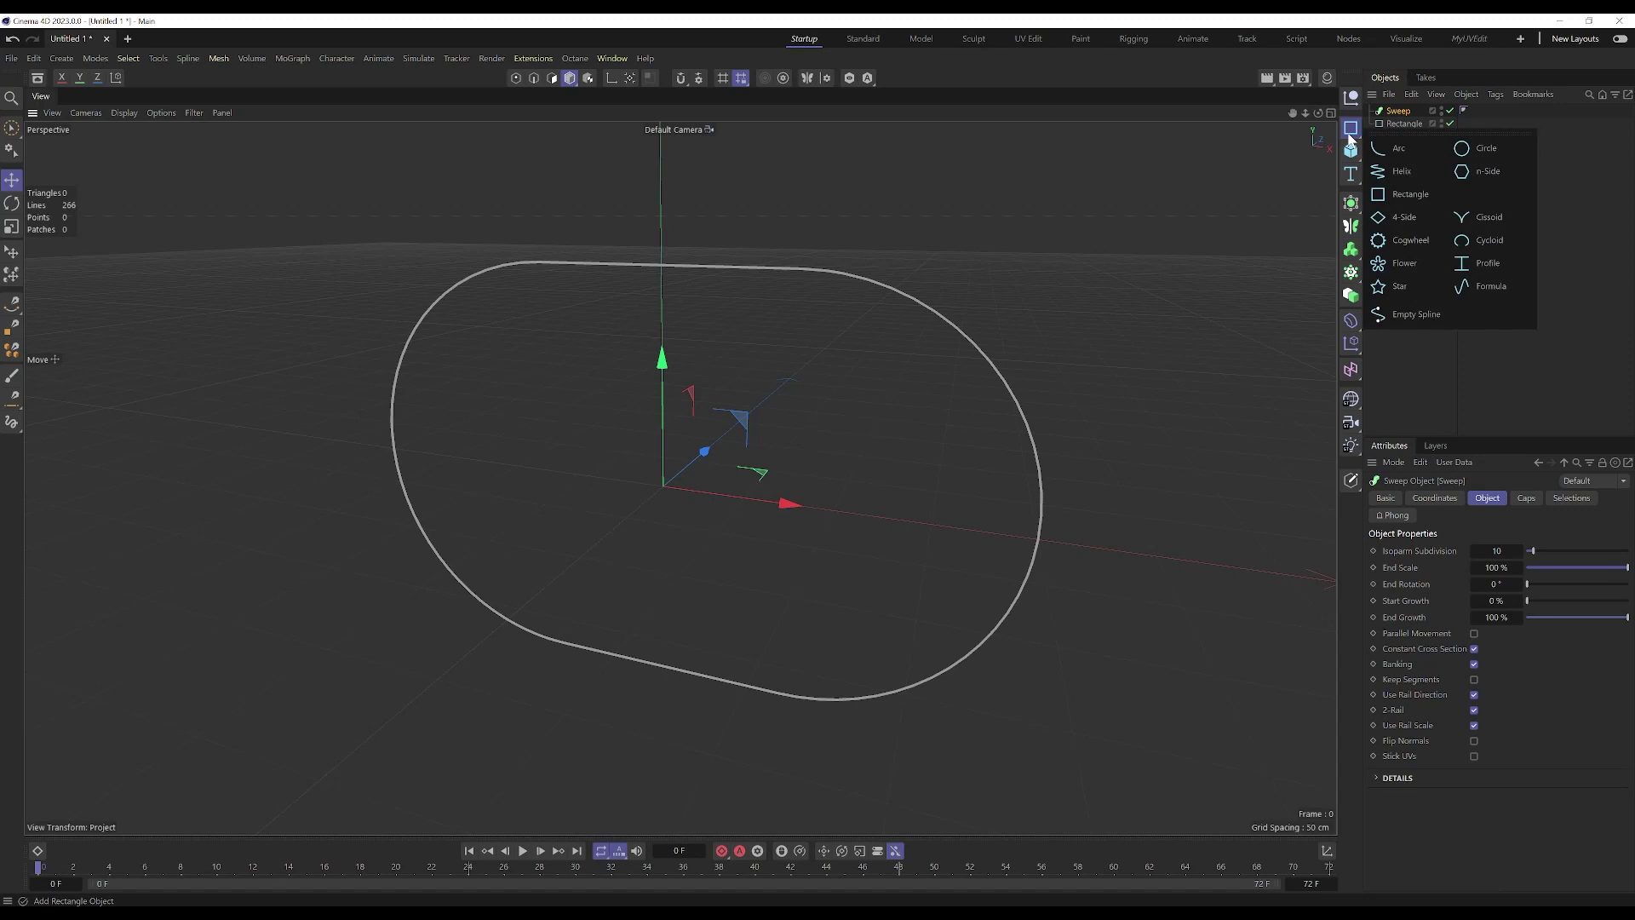
click(1485, 150)
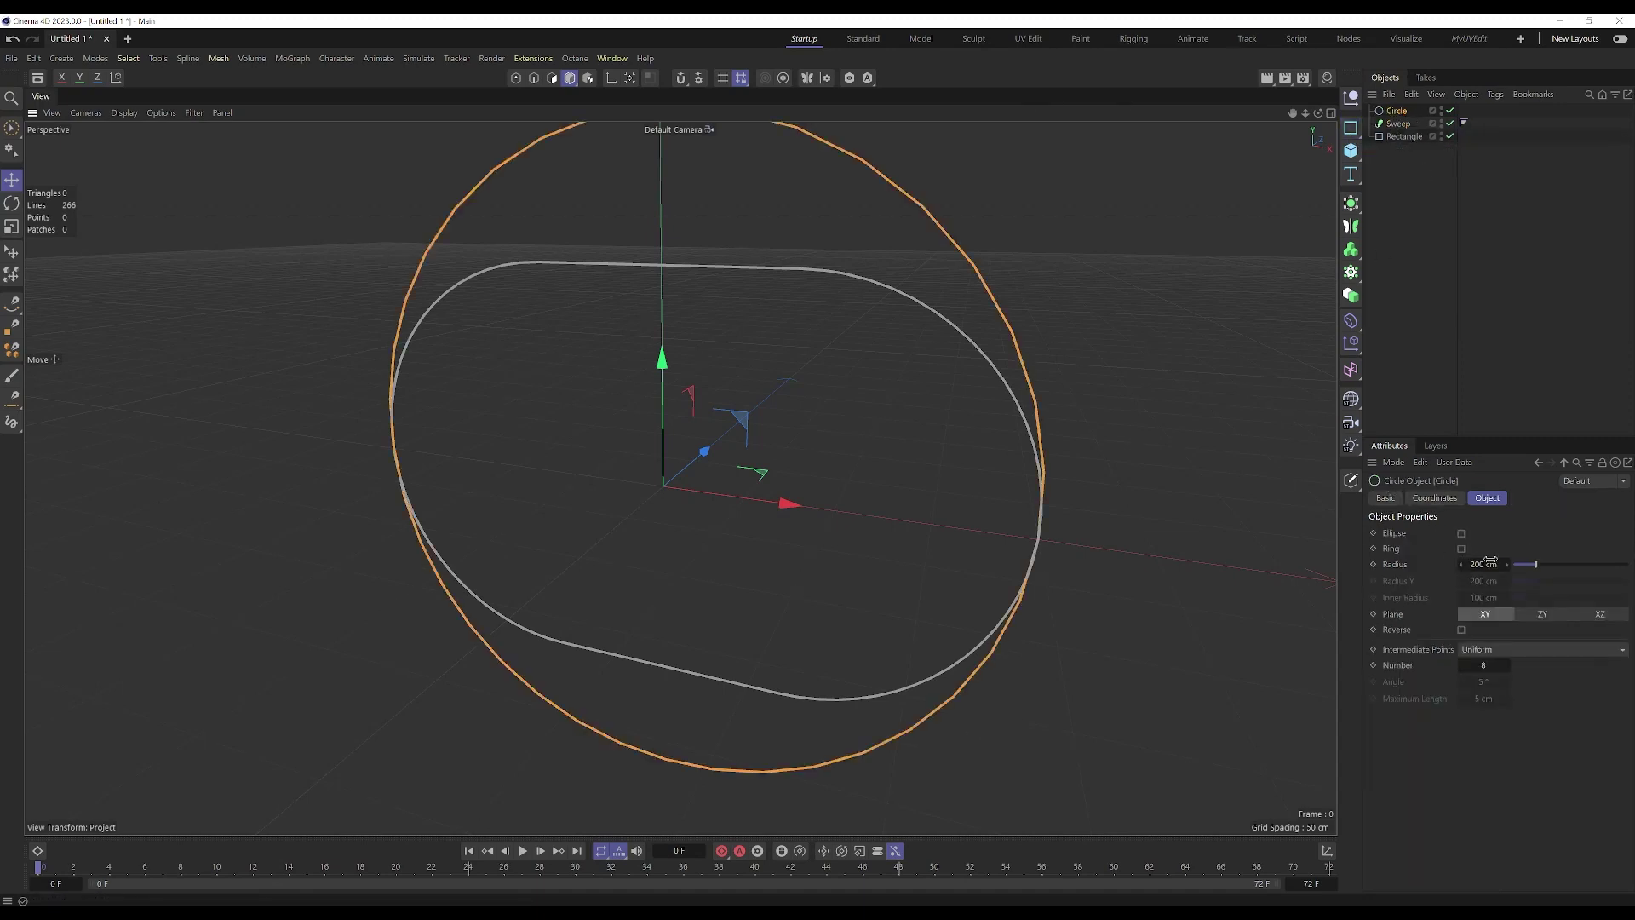
drag(1485, 564, 1343, 564)
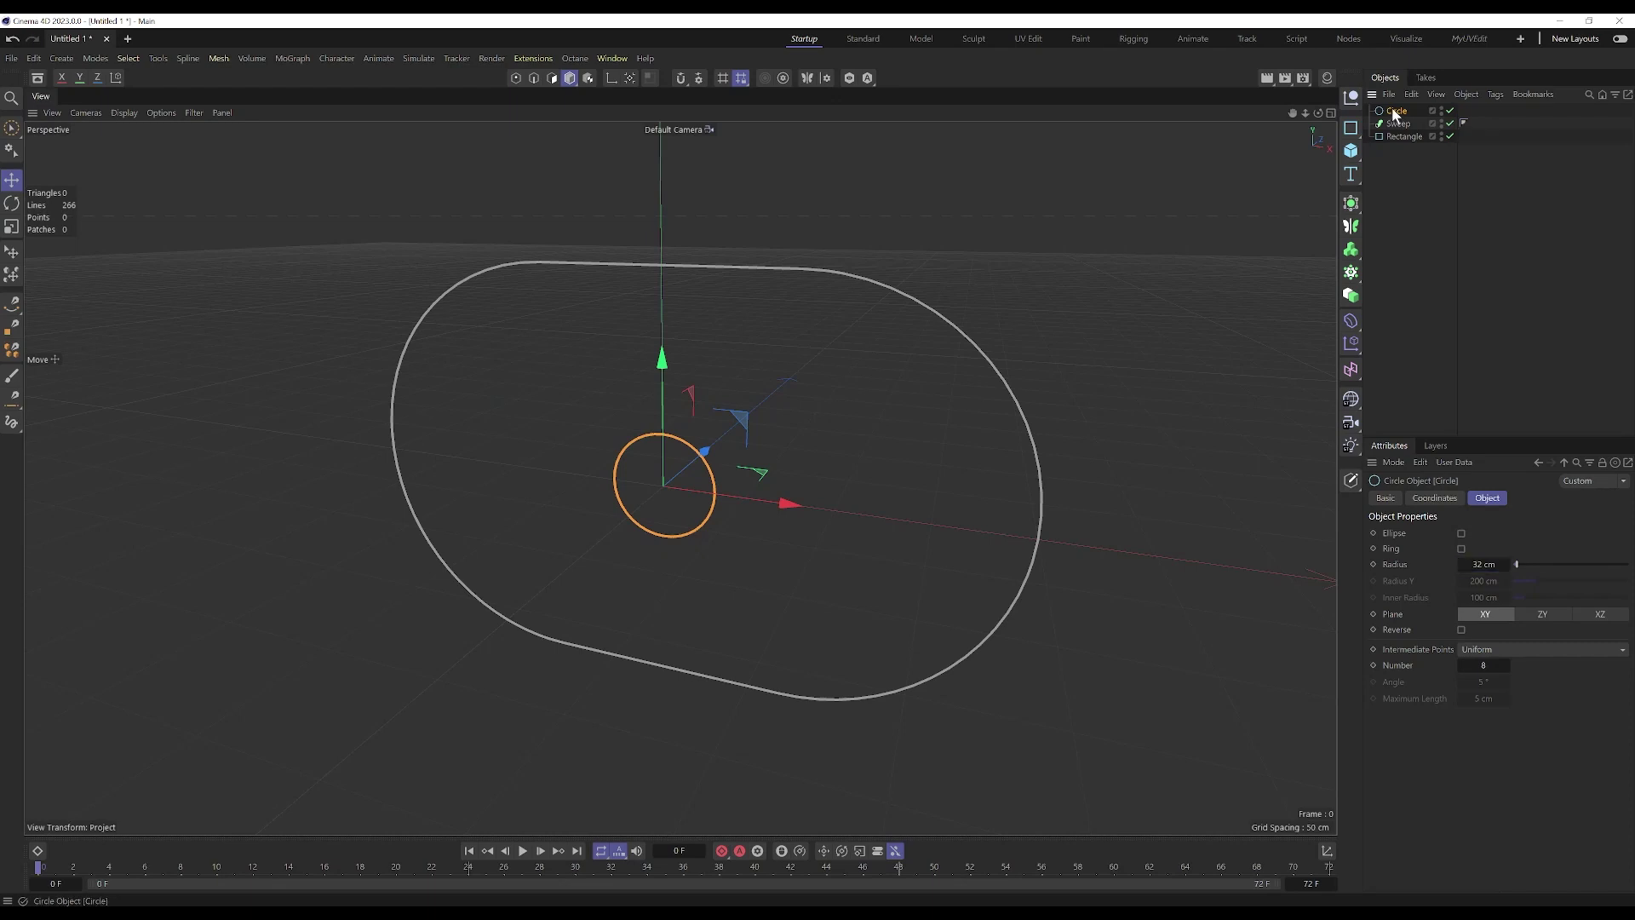
Step: Nest the circle and rectangle splines under the Sweep, with the circle above the rectangle, to form the chain link
drag(1394, 136, 1401, 129)
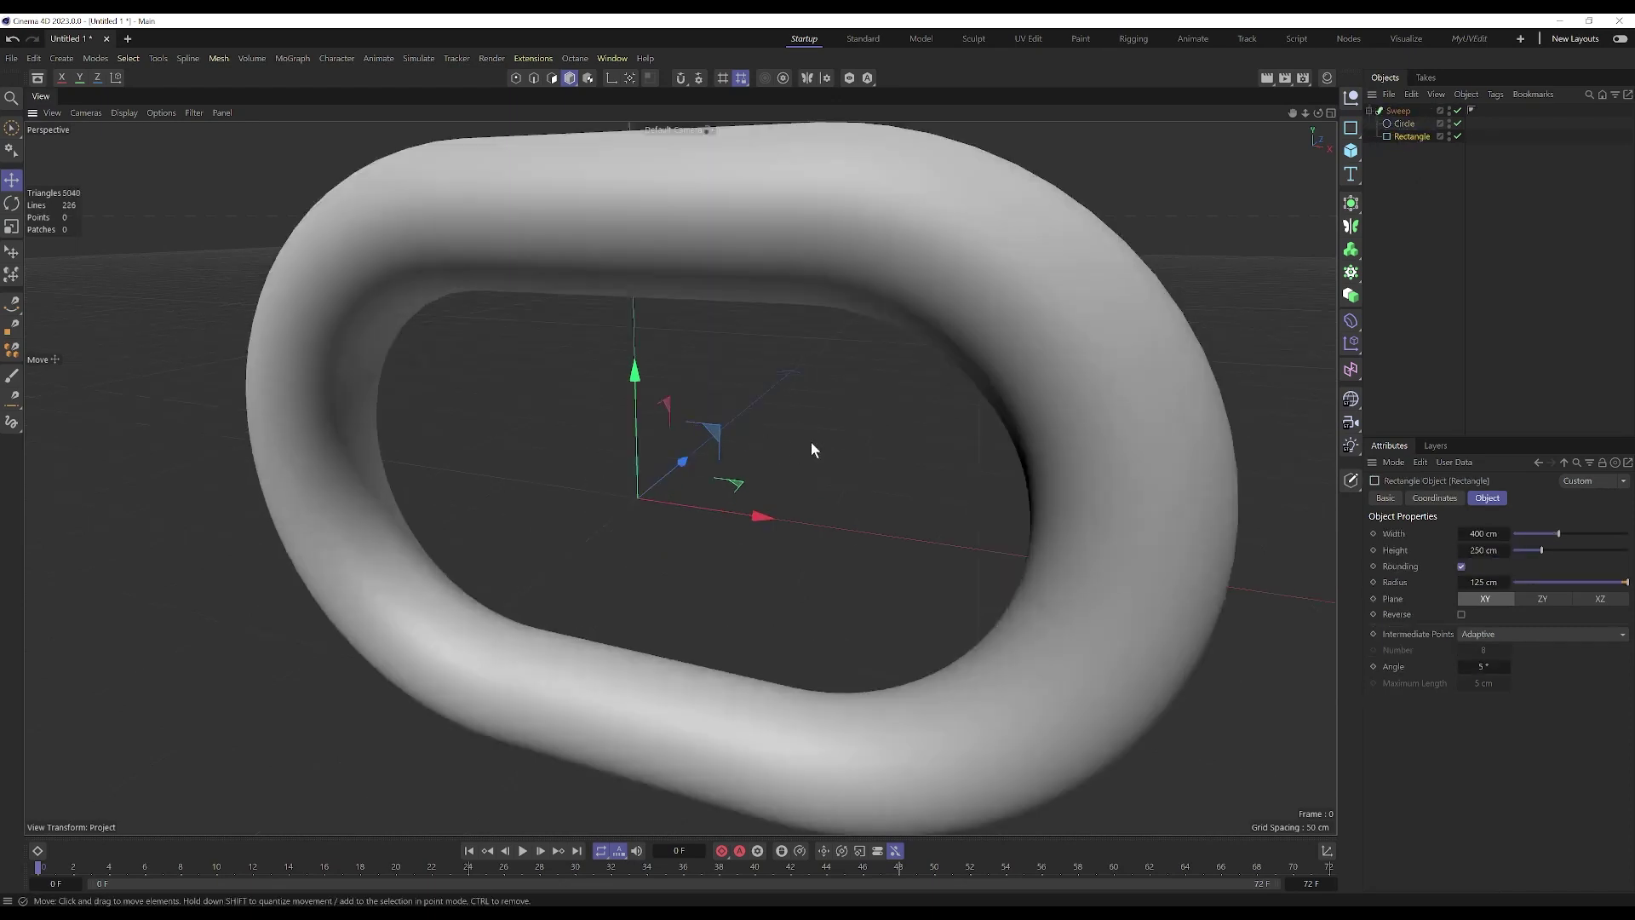
scroll(810, 443, down, 5)
scroll(792, 452, up, 2)
alt+middle_drag(881, 448, 832, 466)
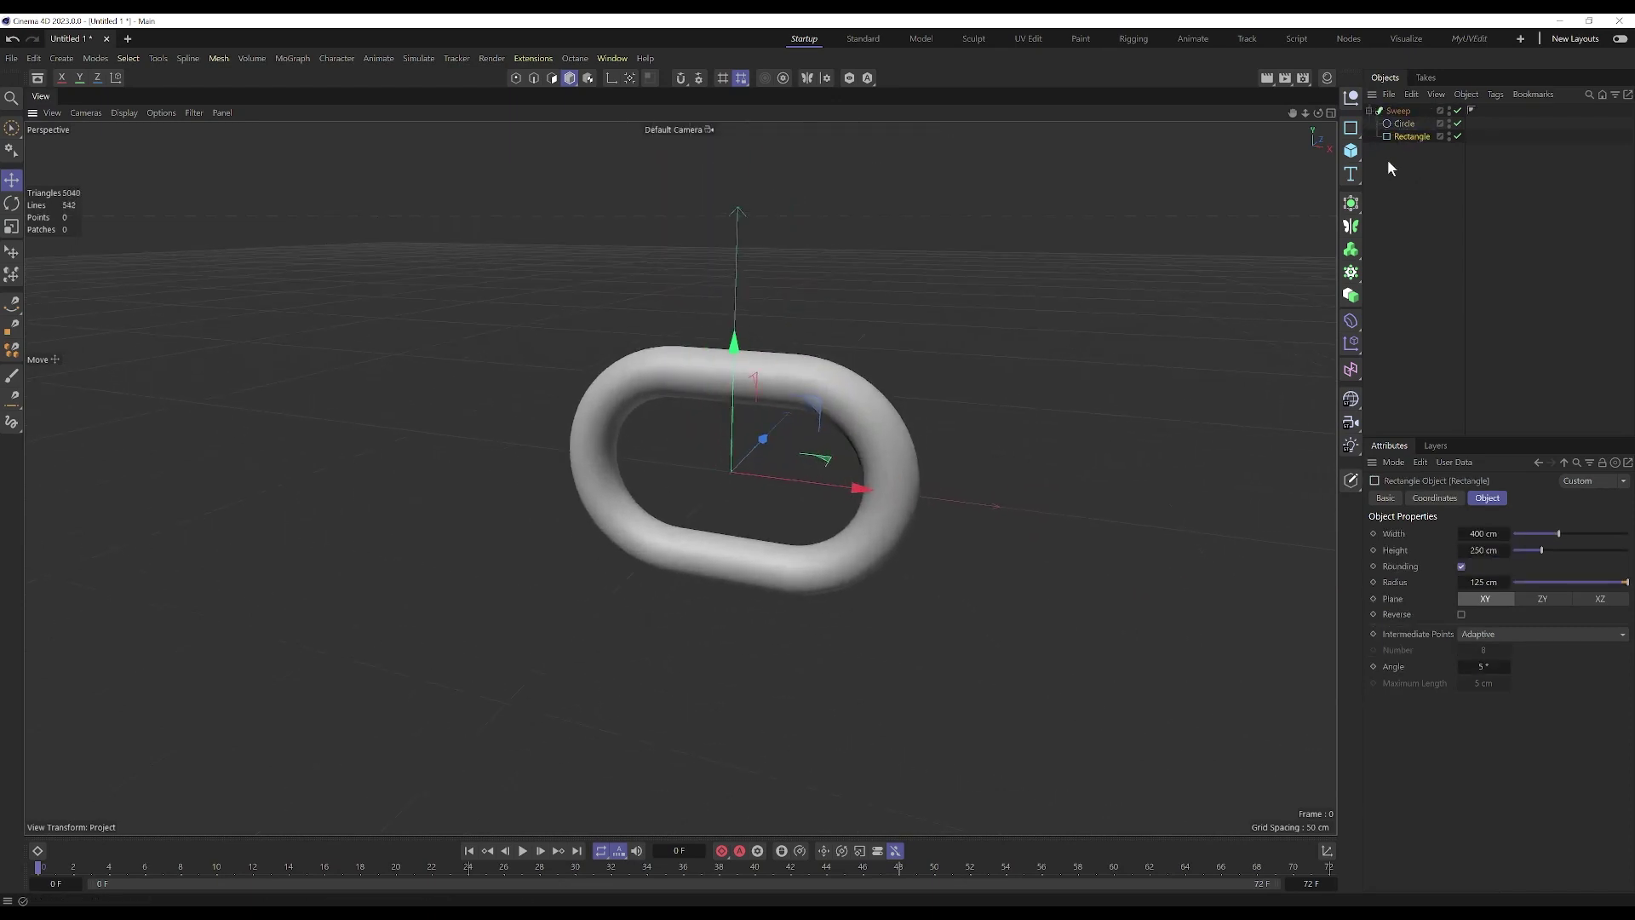
Step: Place the Sweep inside a new Cloner and set the Cloner's mode to Linear
click(1395, 111)
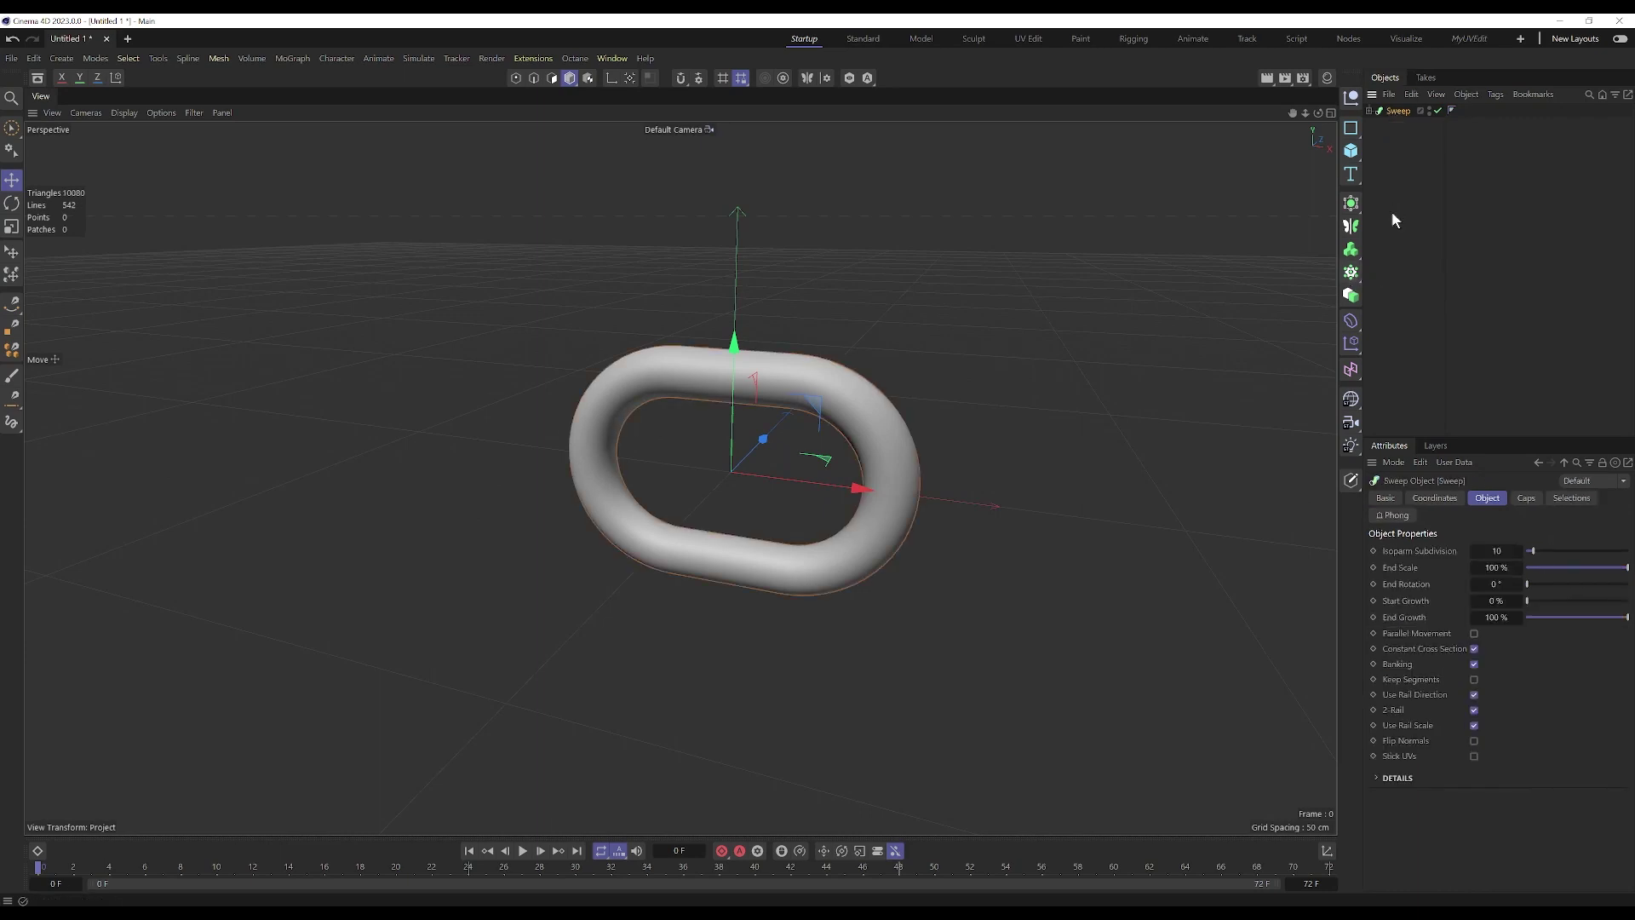
alt+click(1351, 272)
alt+drag(1006, 445, 793, 447)
click(1482, 533)
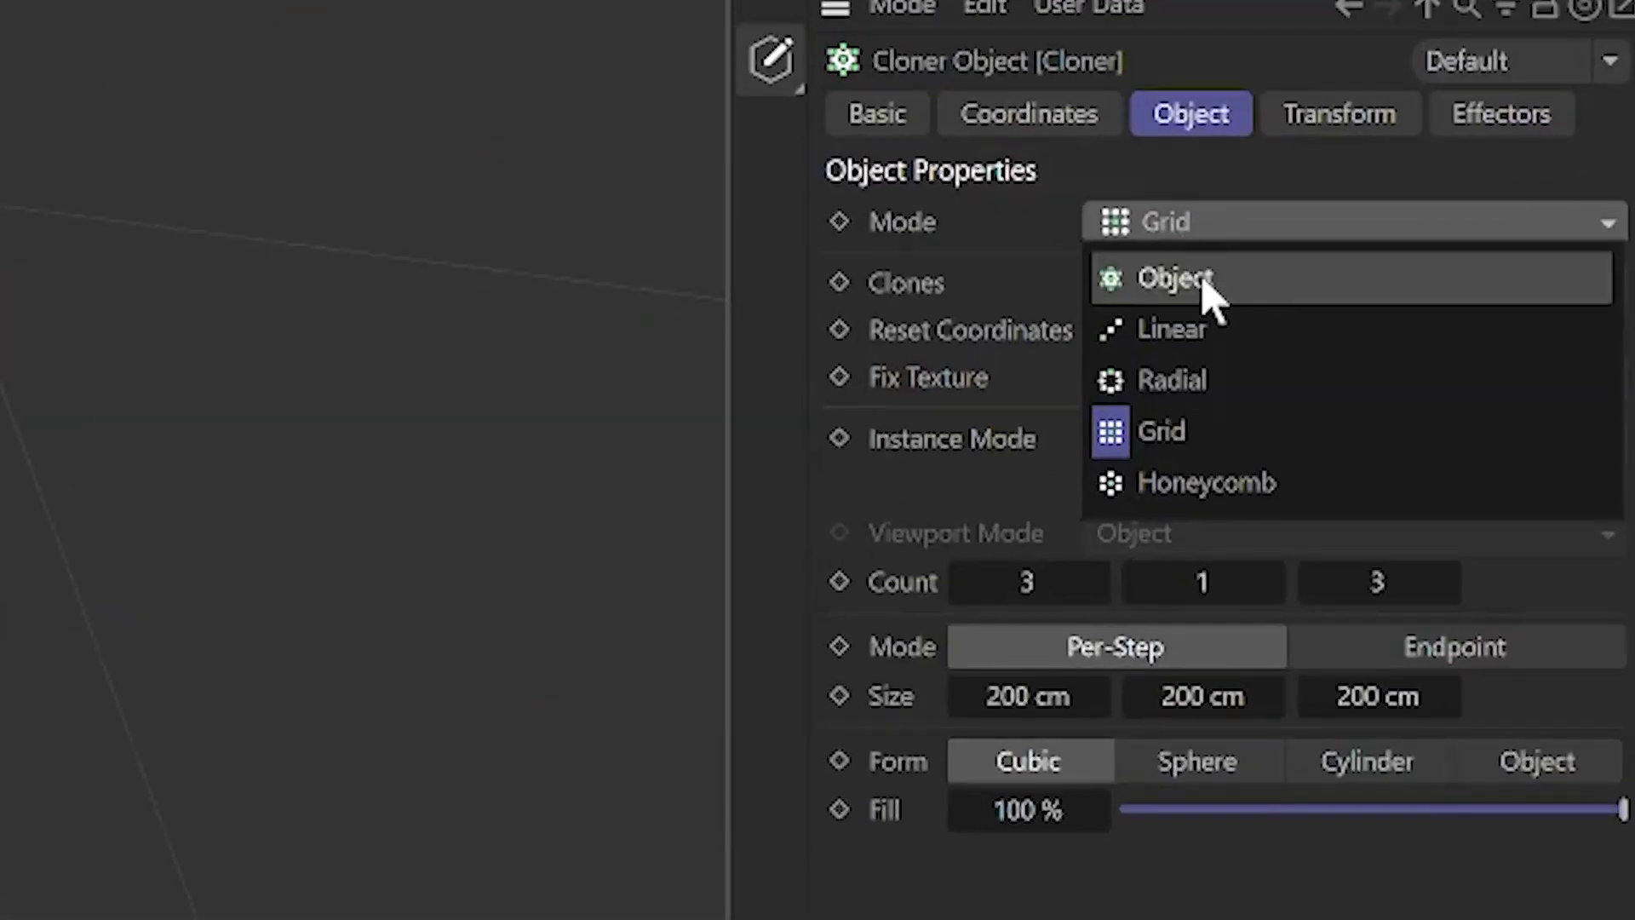
click(1176, 278)
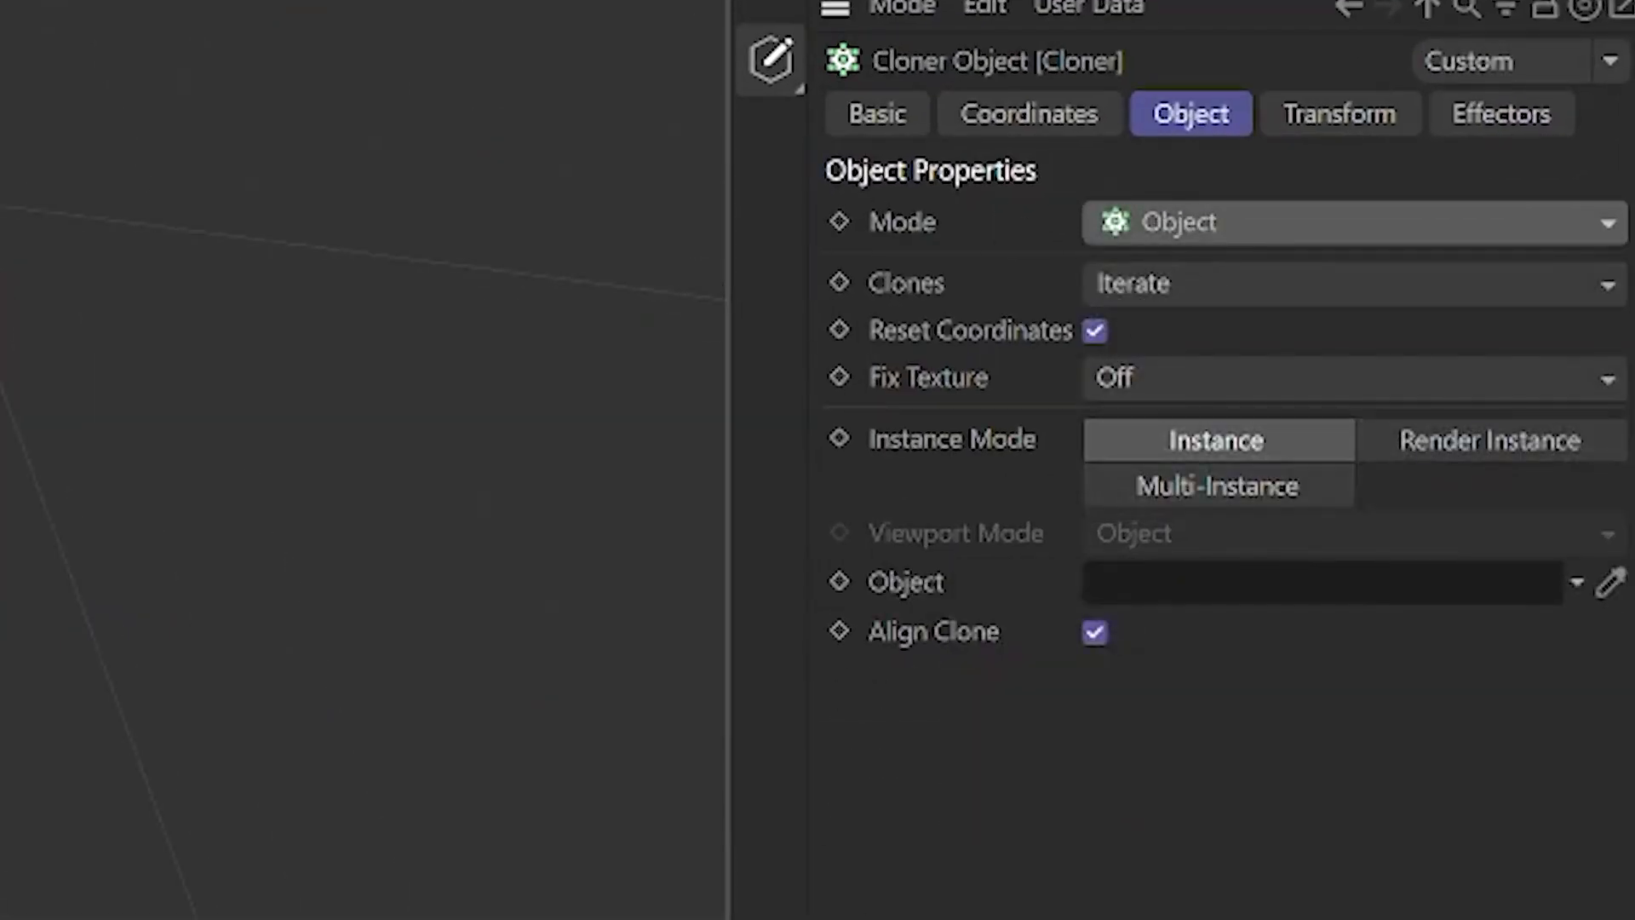
click(1171, 222)
click(1172, 328)
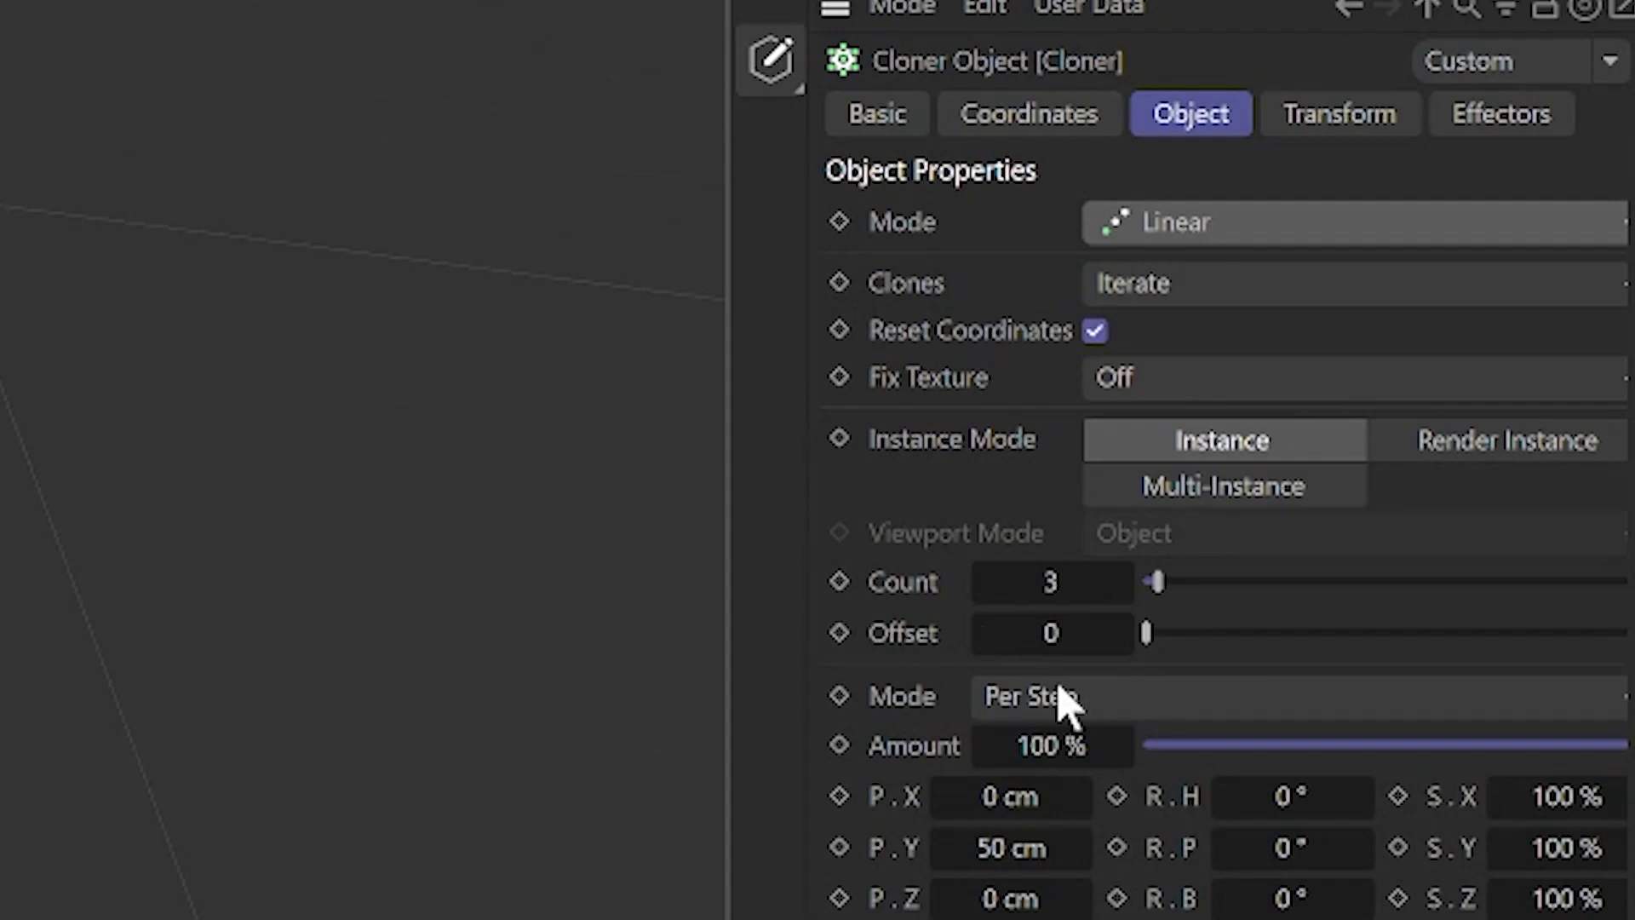
Step: Set the Cloner's per-step offset to 0 cm in Y and 311 cm in X, with a pitch rotation of 90°
right_click(1082, 848)
drag(1009, 795, 1192, 796)
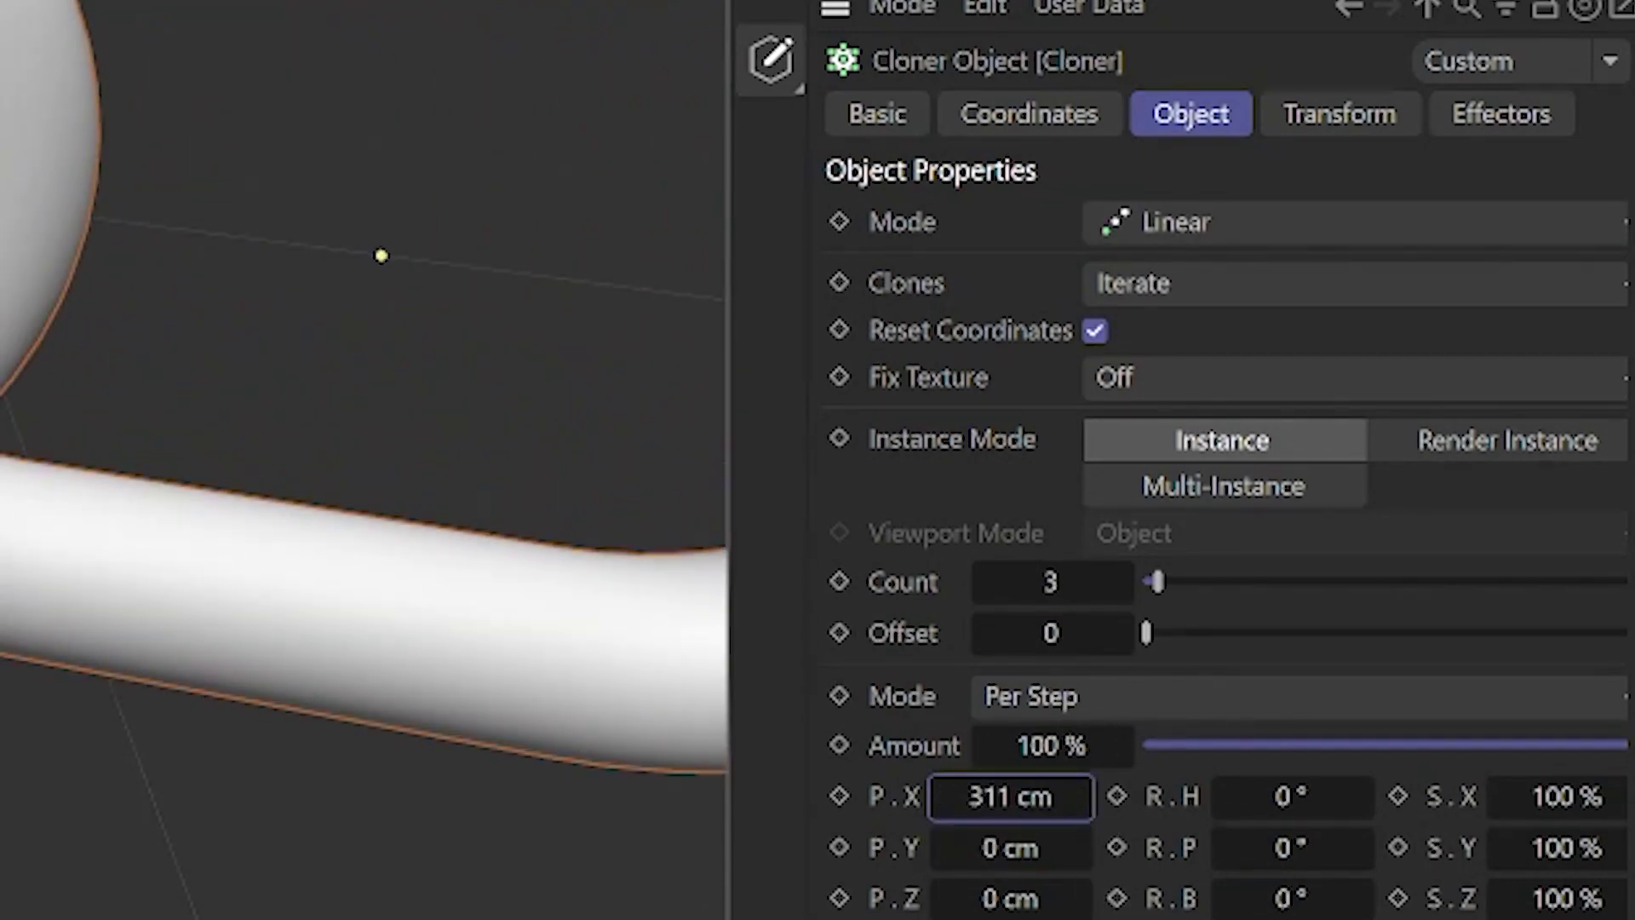
double_click(1282, 848)
text(90)
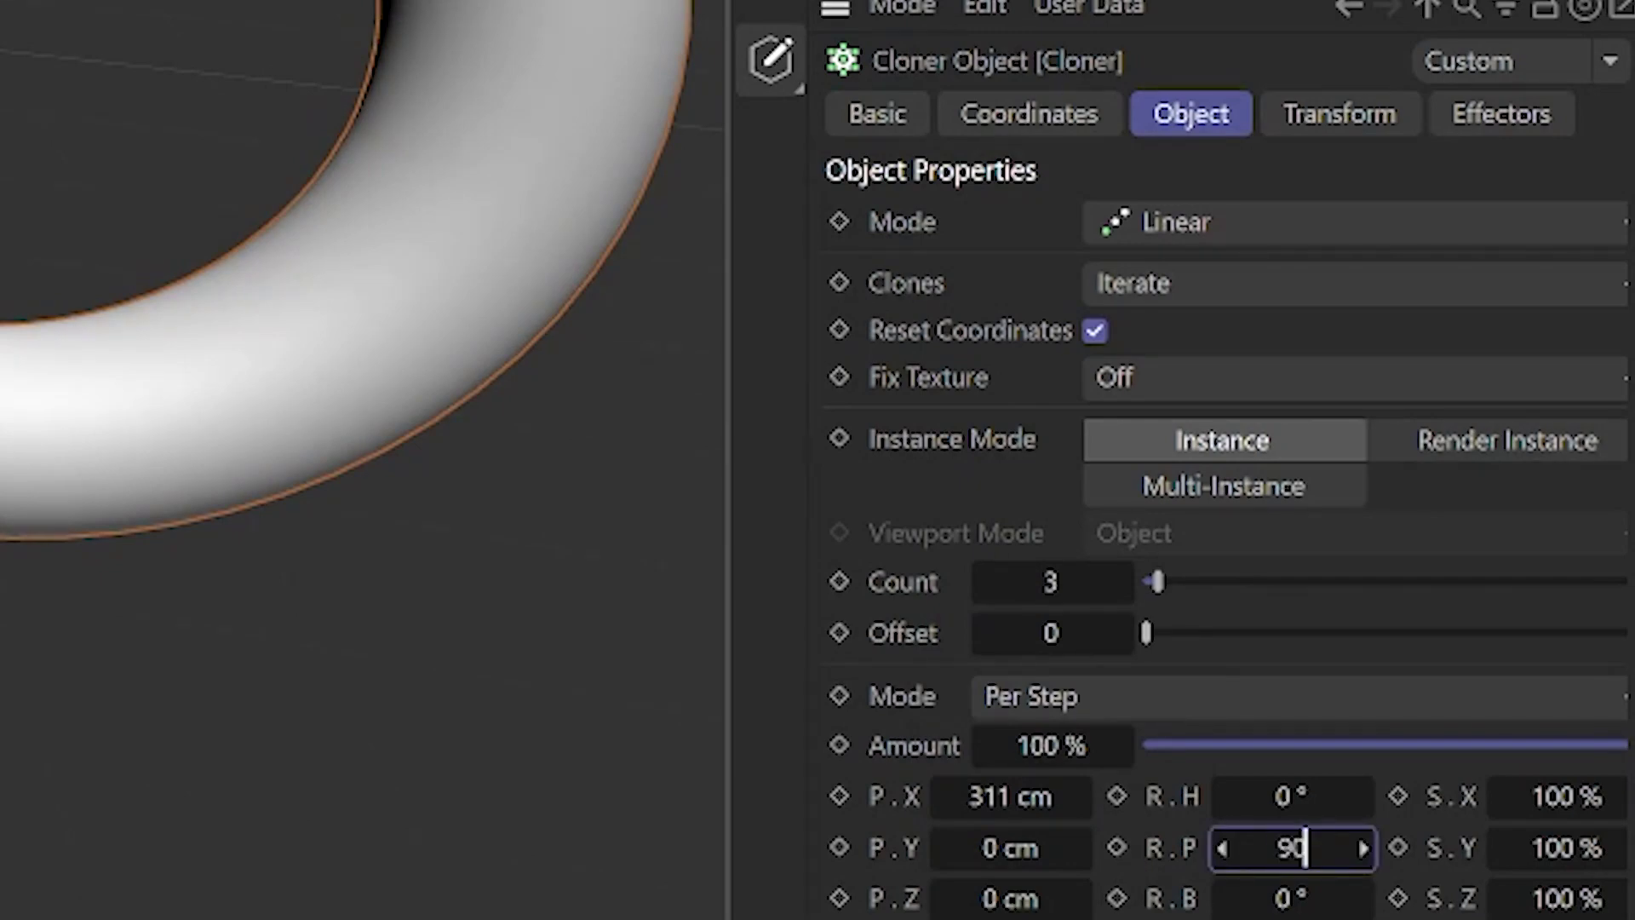
key(Return)
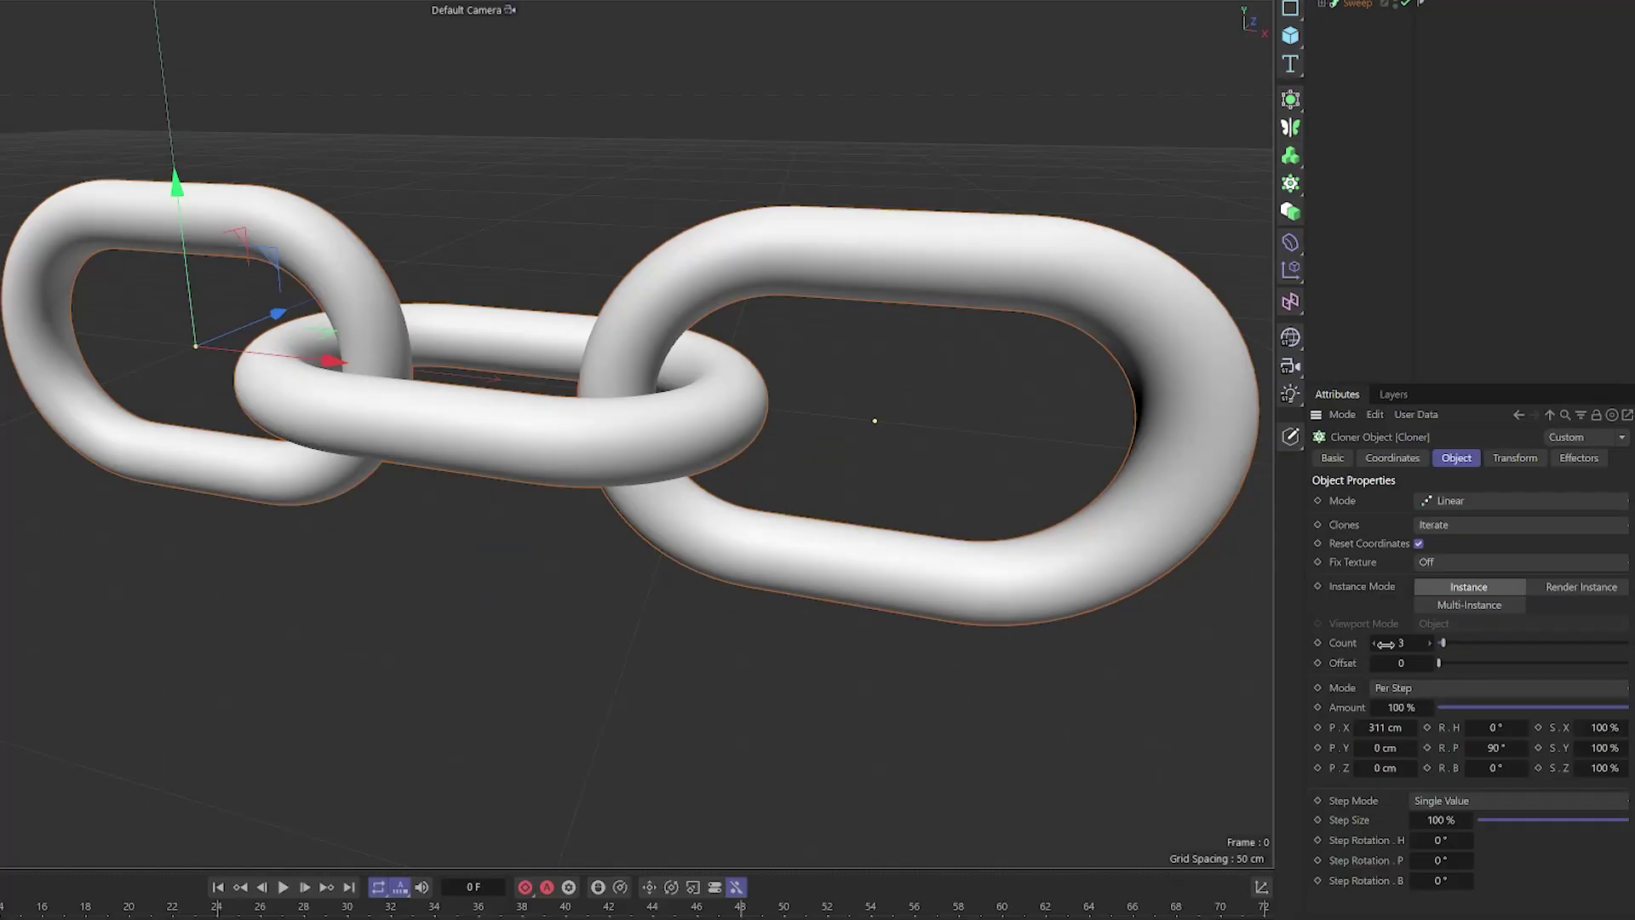
Step: Raise the Cloner's count to 119 to extend the chain
drag(1386, 645, 553, 563)
alt+drag(745, 584, 683, 657)
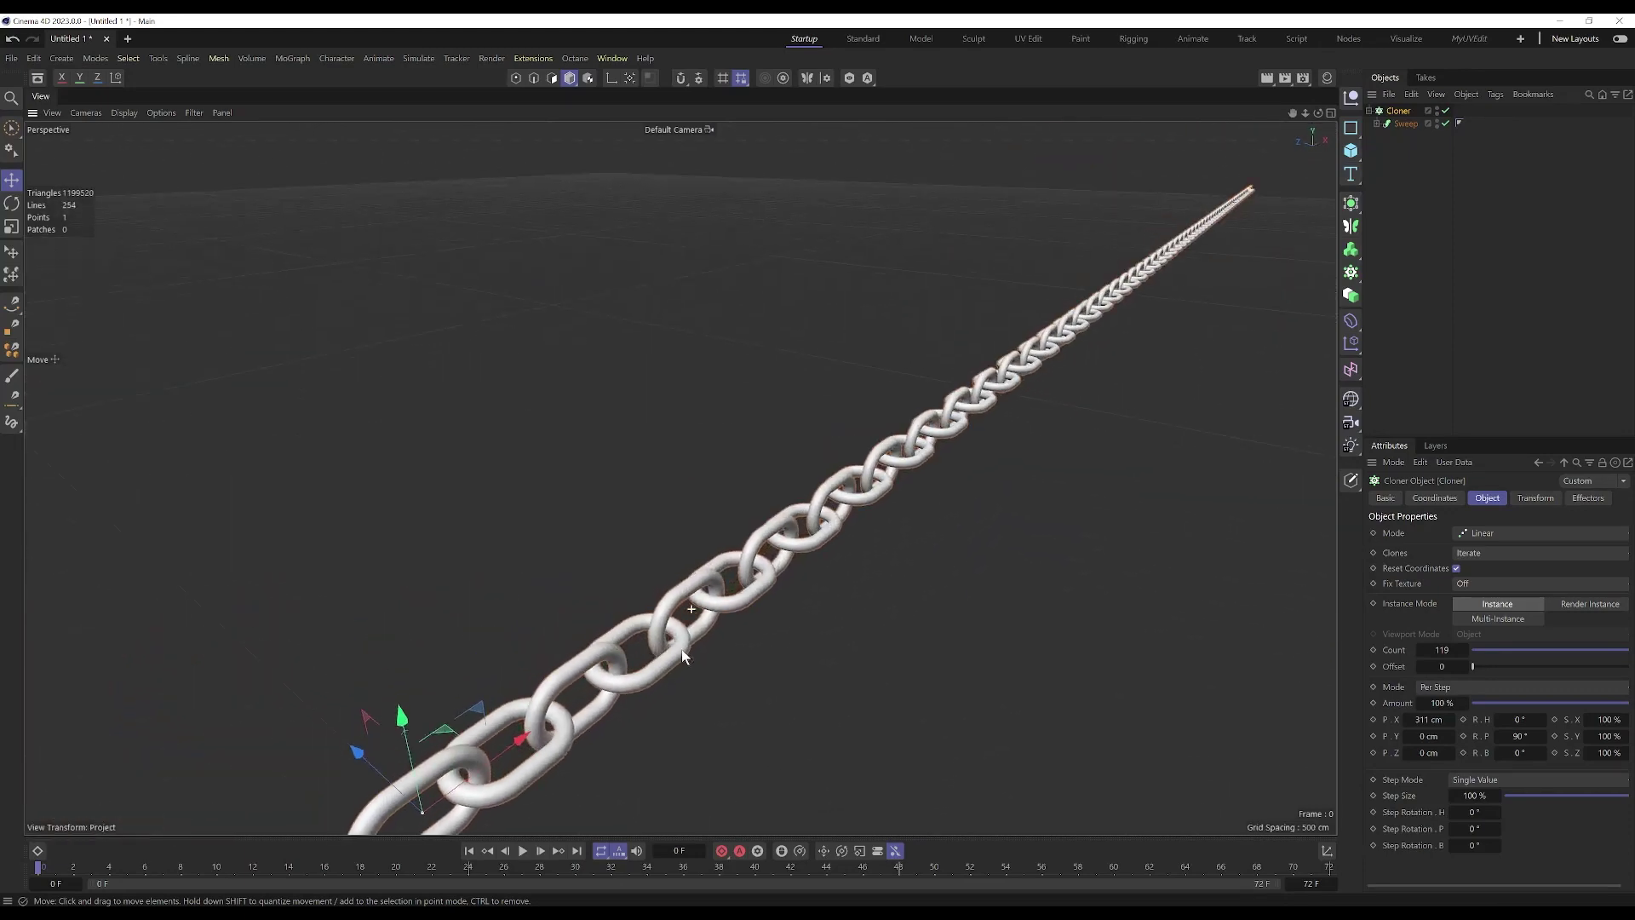
alt+middle_drag(682, 657, 753, 447)
scroll(632, 487, up, 4)
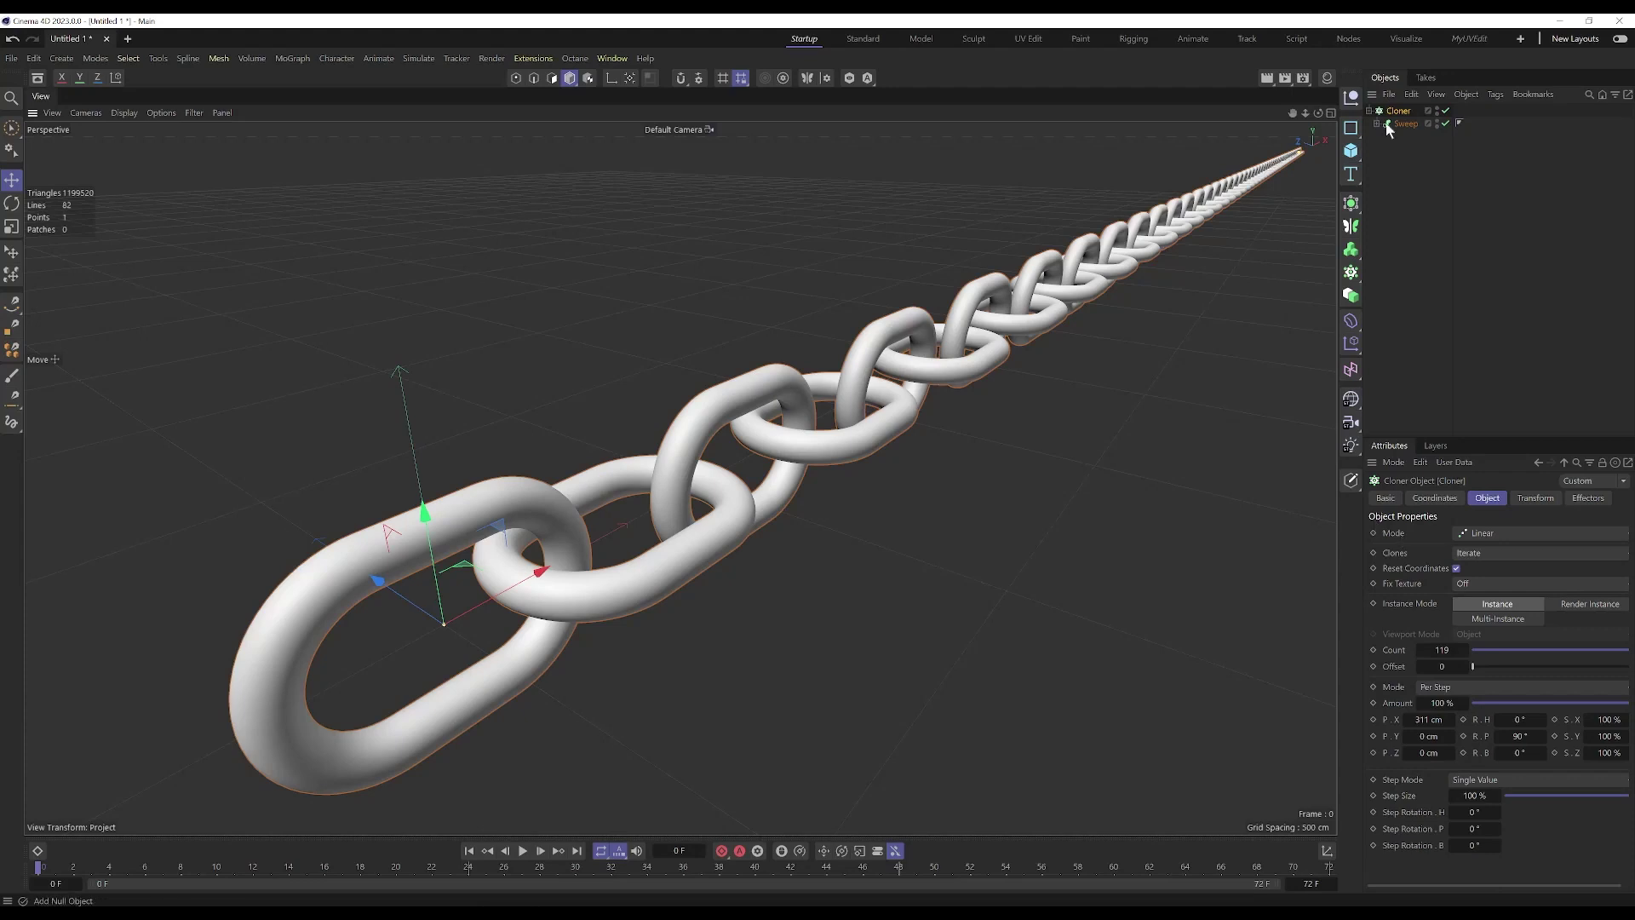
Step: Adjust the Cloner's per-step X offset to 291 cm and its pitch rotation to 53°
drag(1430, 730, 1495, 740)
alt+drag(847, 465, 794, 475)
alt+drag(1340, 132, 871, 472)
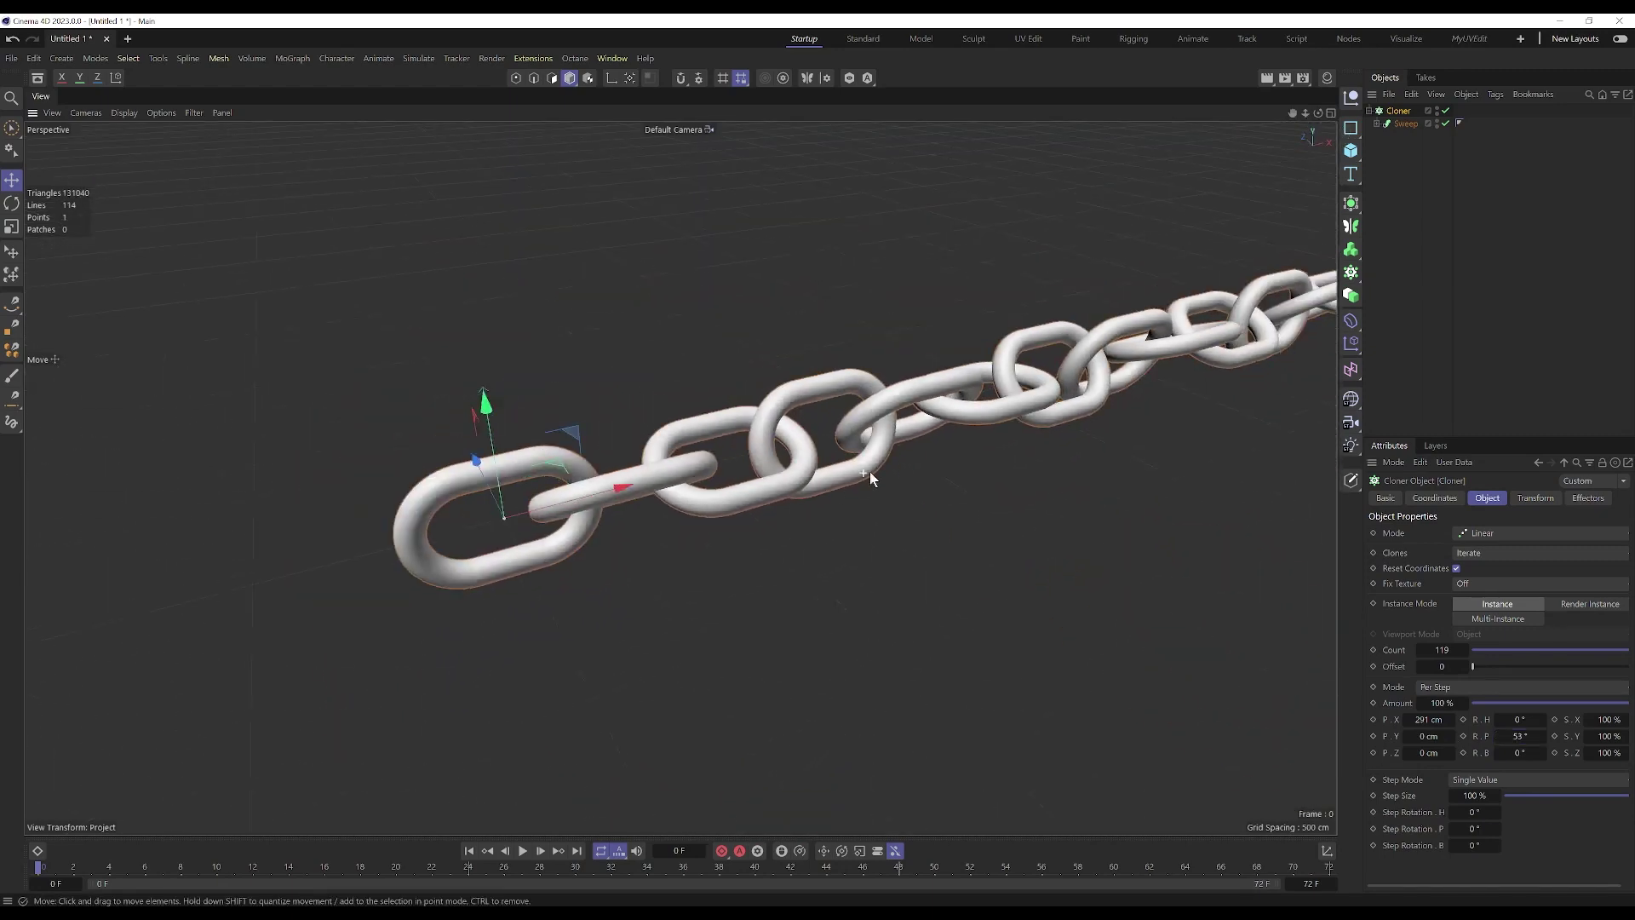
Step: Reduce the Cloner's count to 1 and reset its X offset and pitch rotation to 0
drag(1466, 650, 1421, 651)
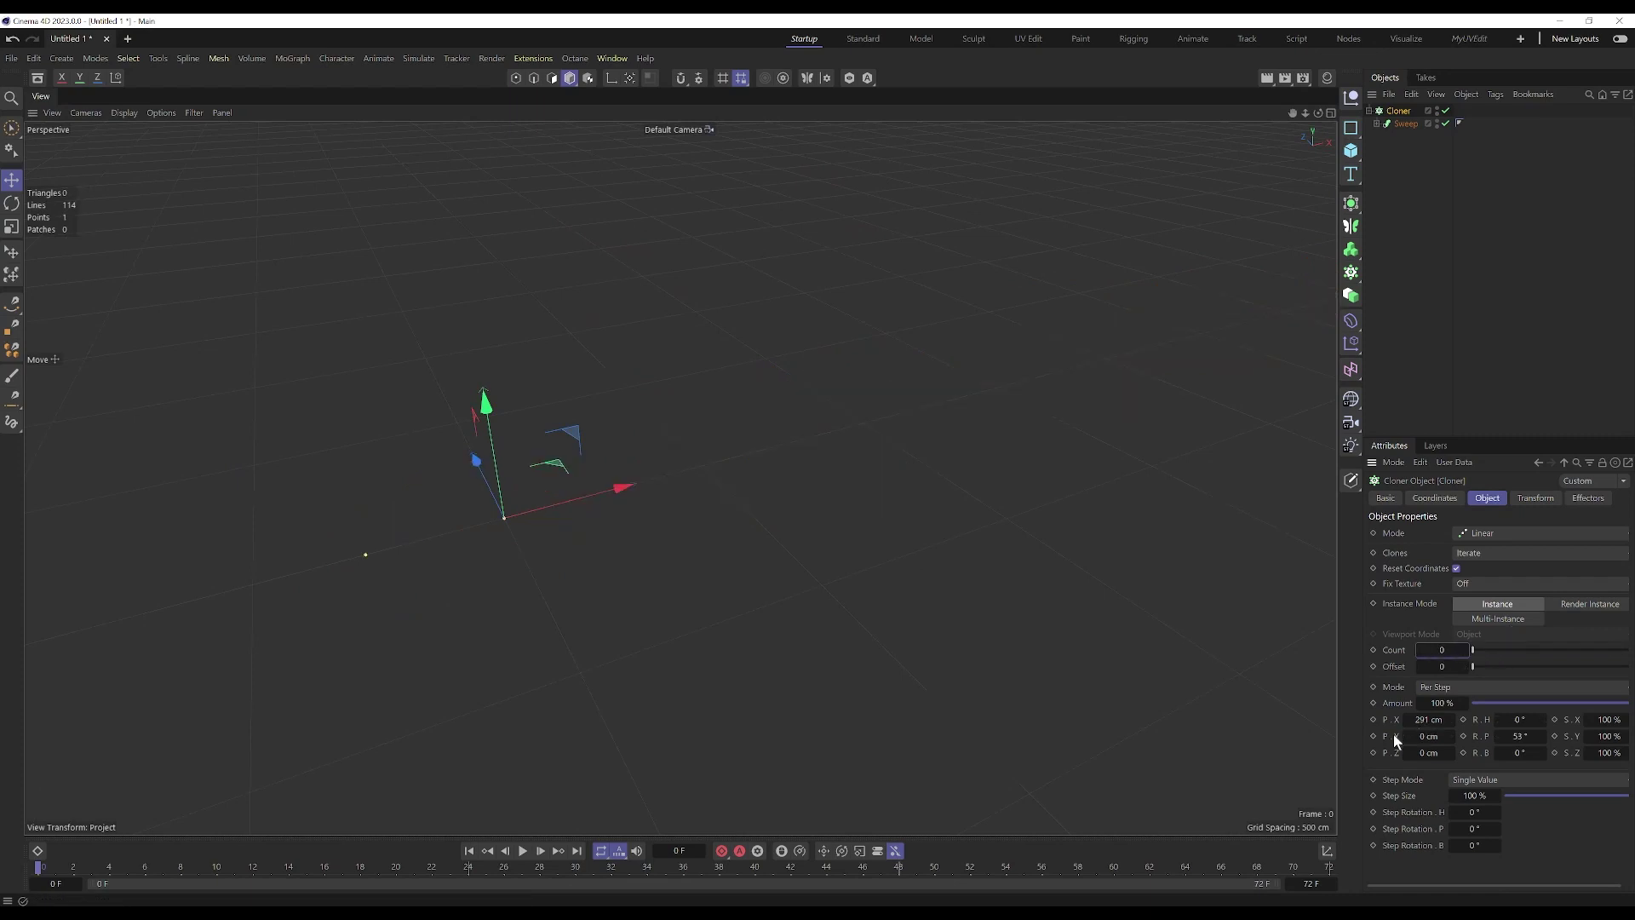
click(1466, 649)
scroll(536, 487, up, 5)
mouse_move(517, 554)
alt+mouse_down()
mouse_move(509, 519)
mouse_move(540, 564)
alt+mouse_up()
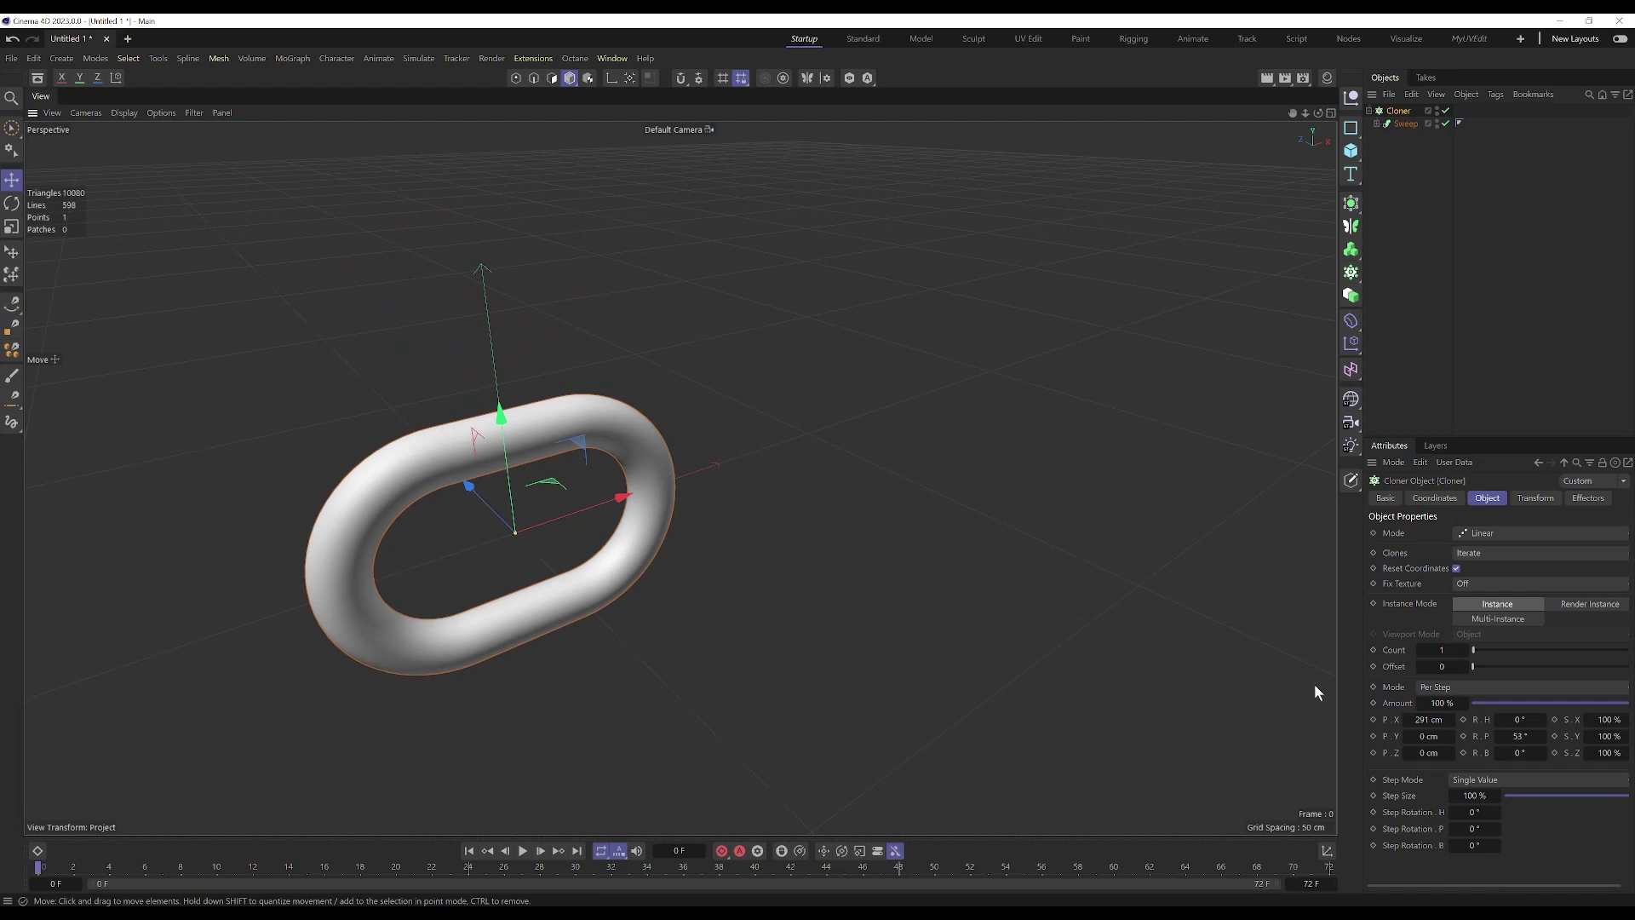
right_click(1407, 720)
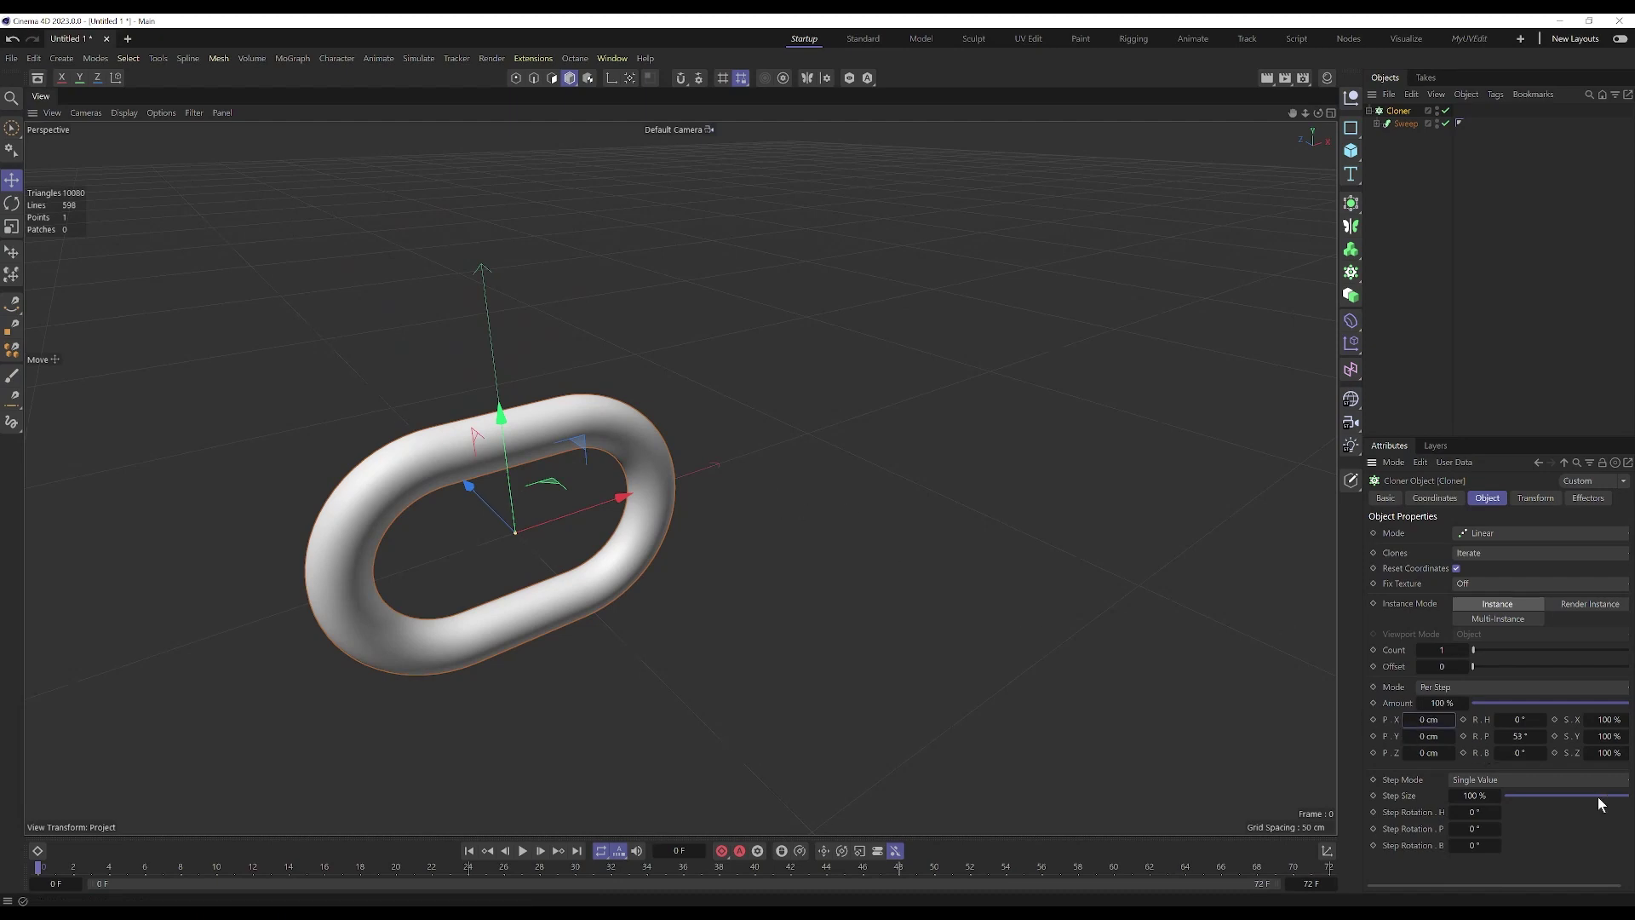
right_click(1500, 739)
Step: Add a Matrix object, set its mode to Linear and reset its Y offset to 0 cm
scroll(830, 494, down, 4)
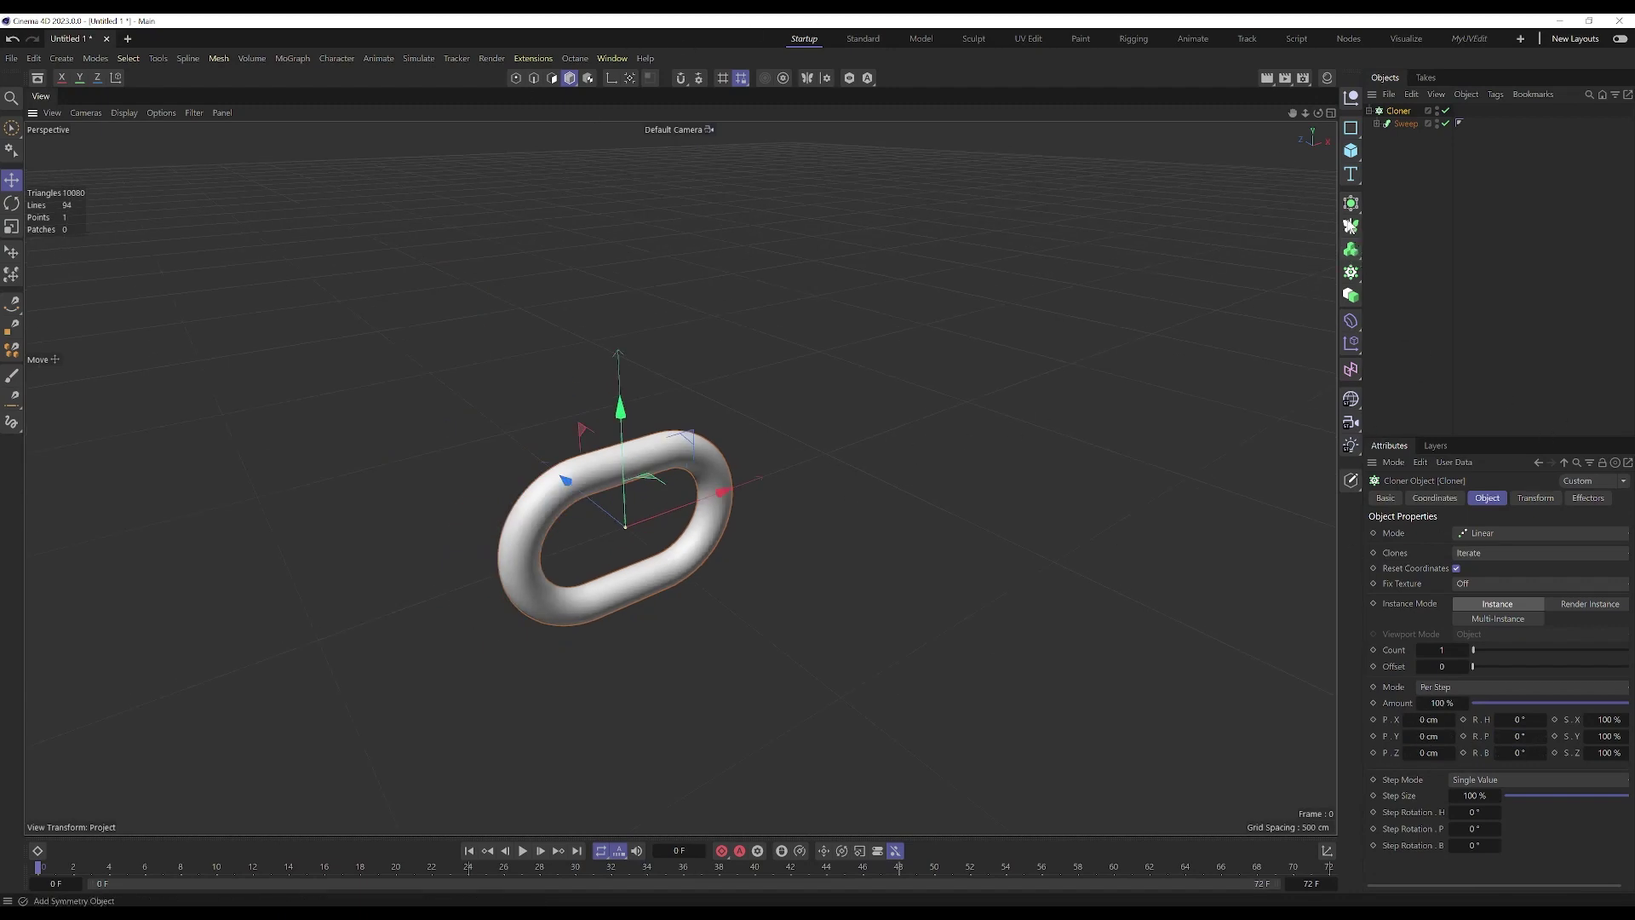
click(1352, 275)
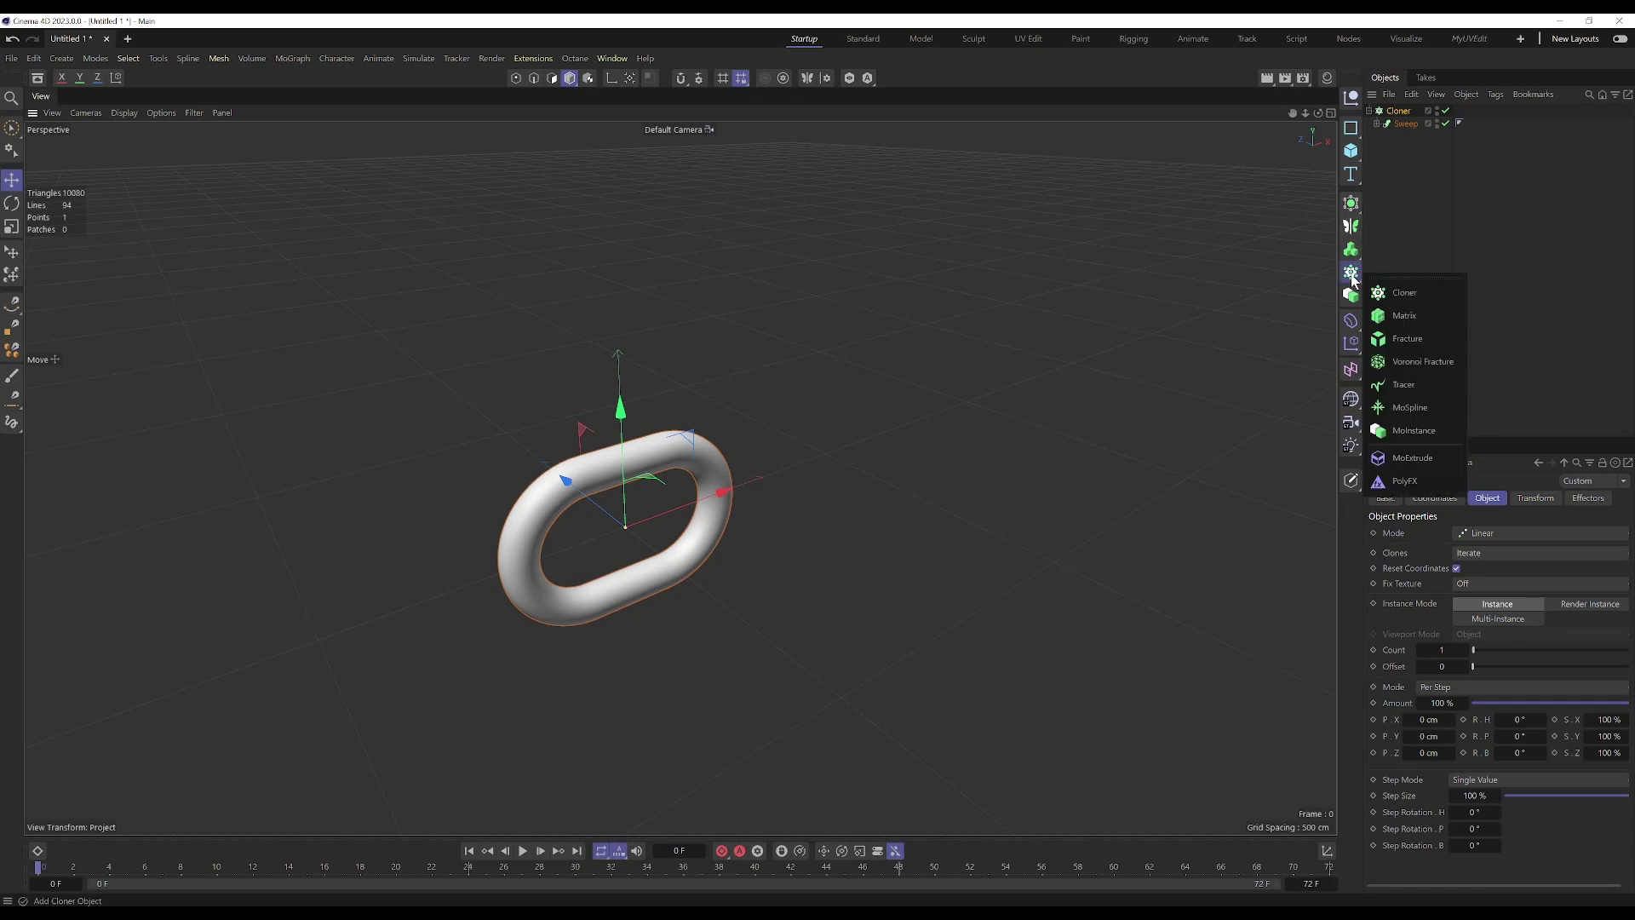
click(1412, 315)
scroll(729, 428, up, 6)
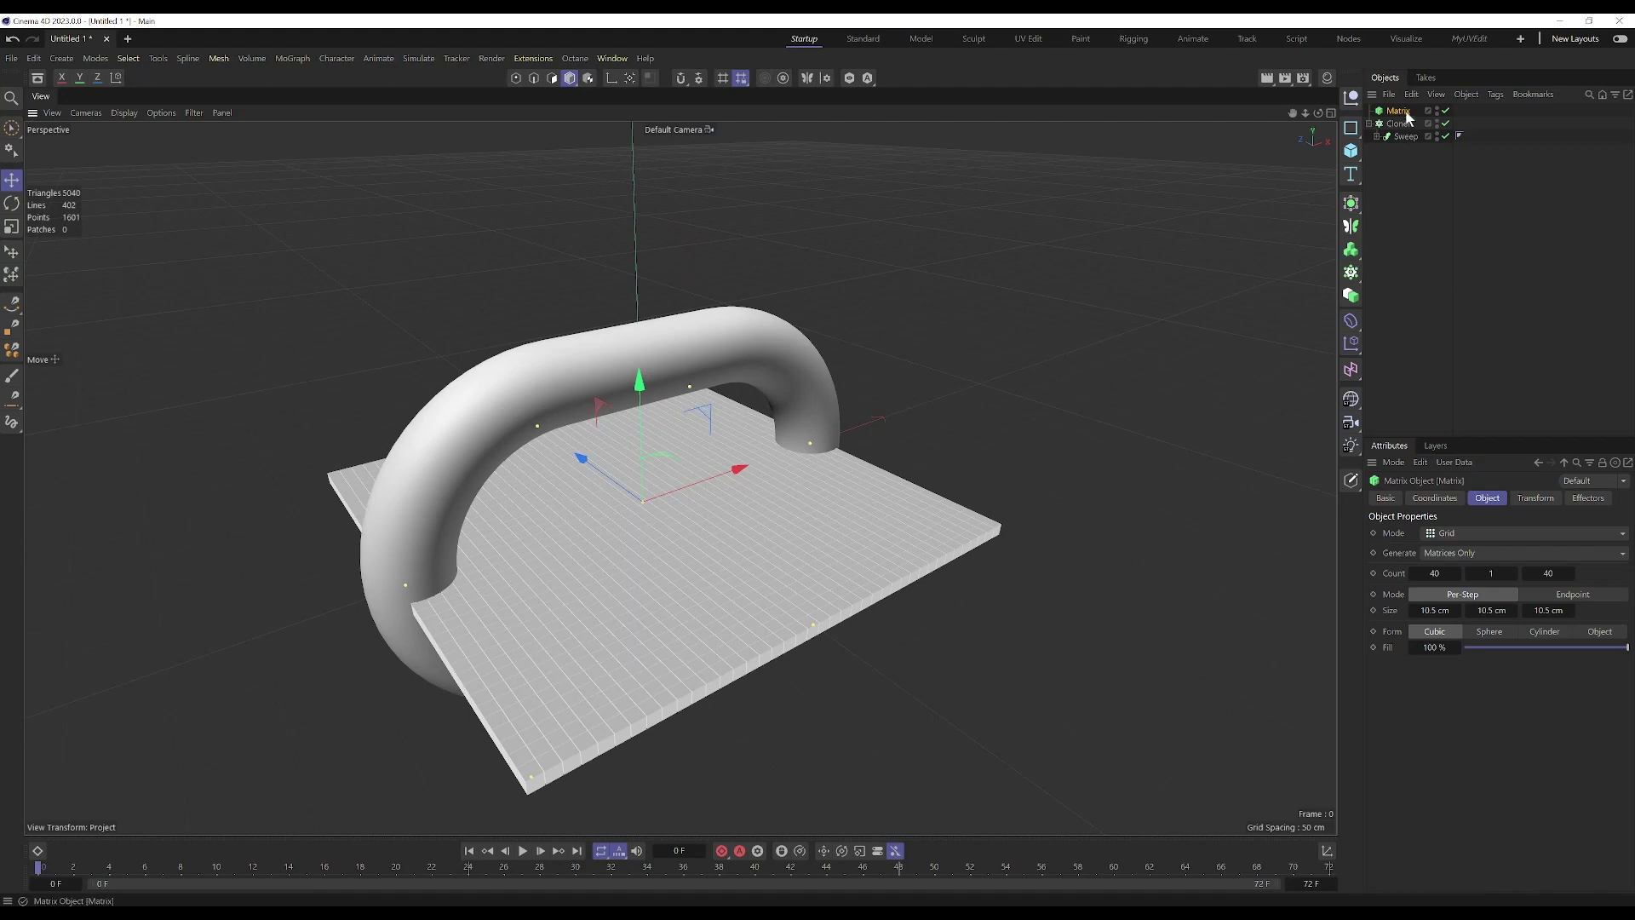
click(1459, 534)
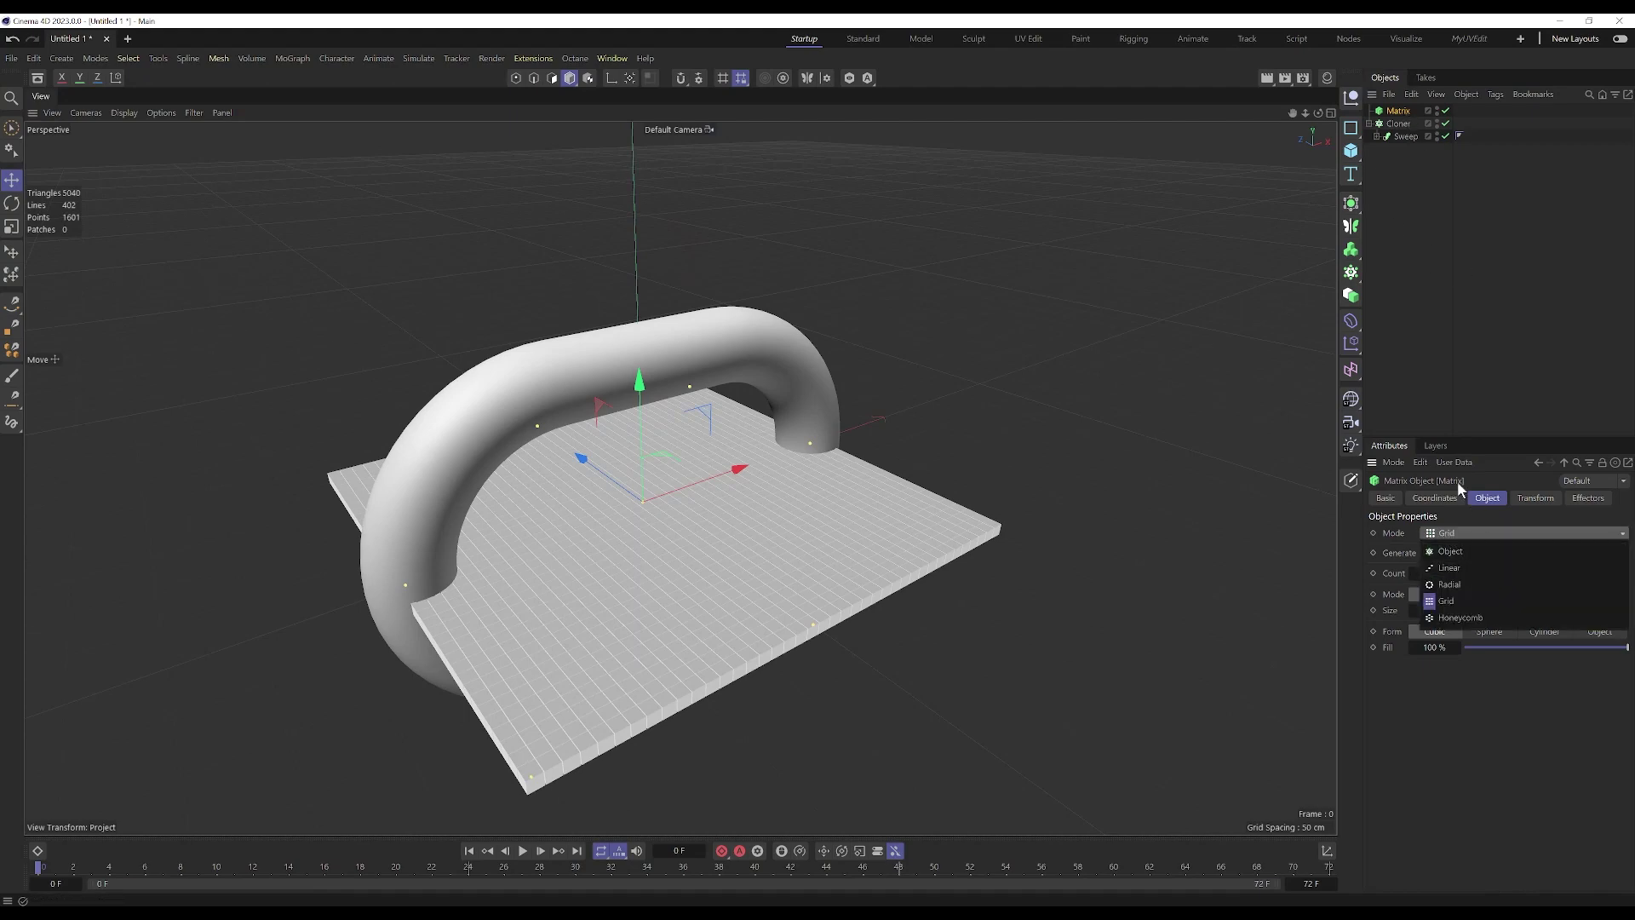
click(1461, 568)
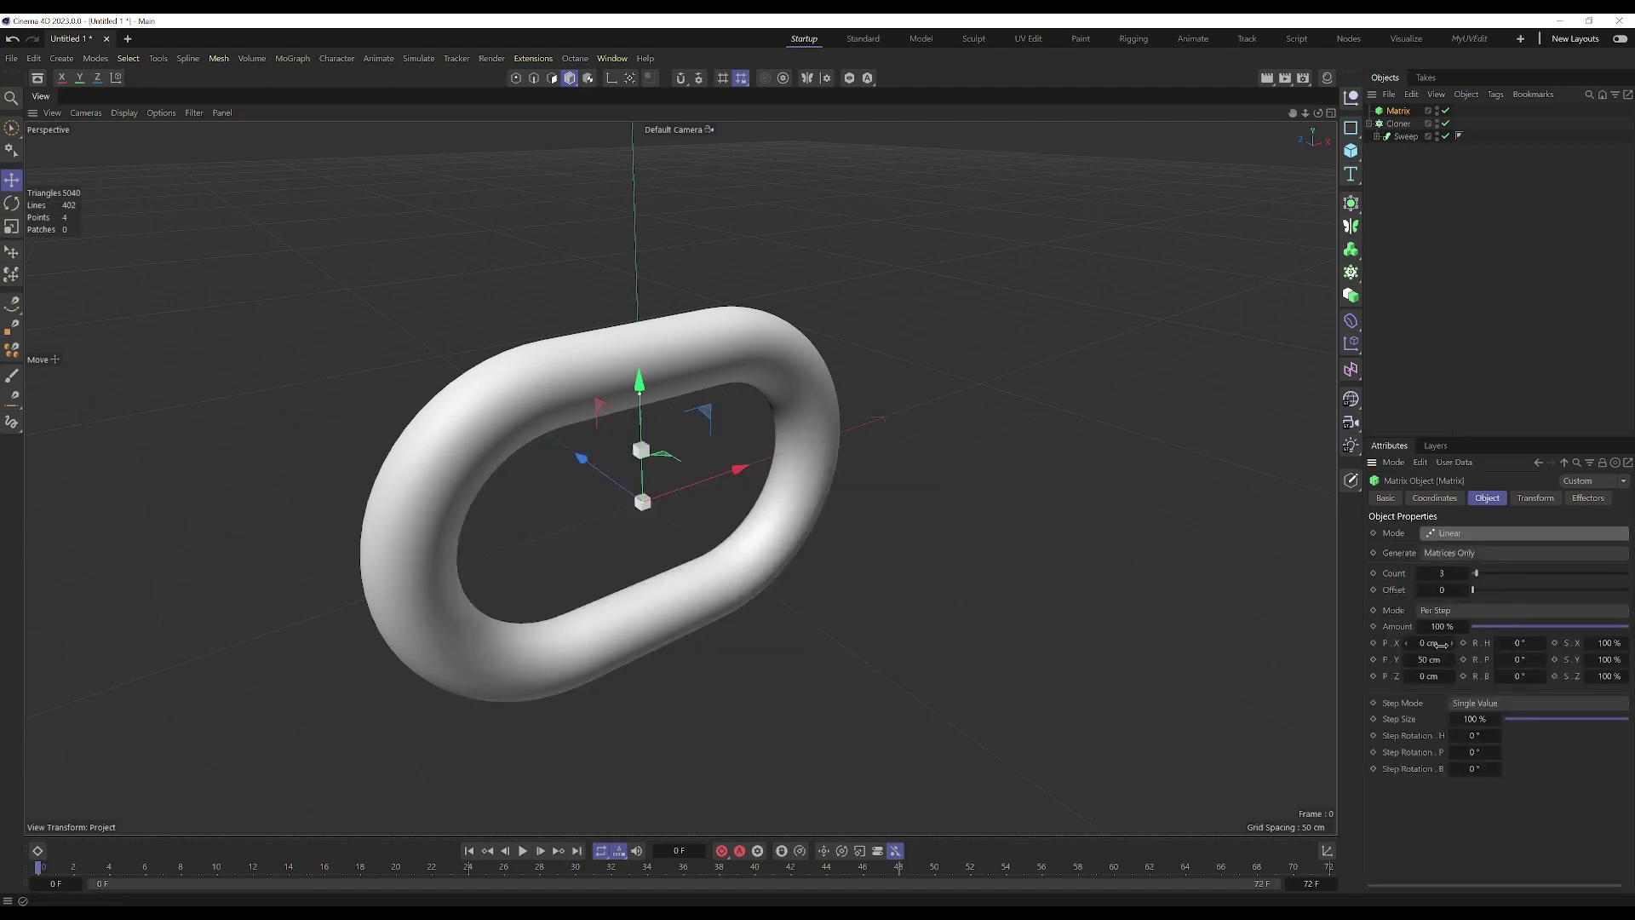
right_click(1451, 660)
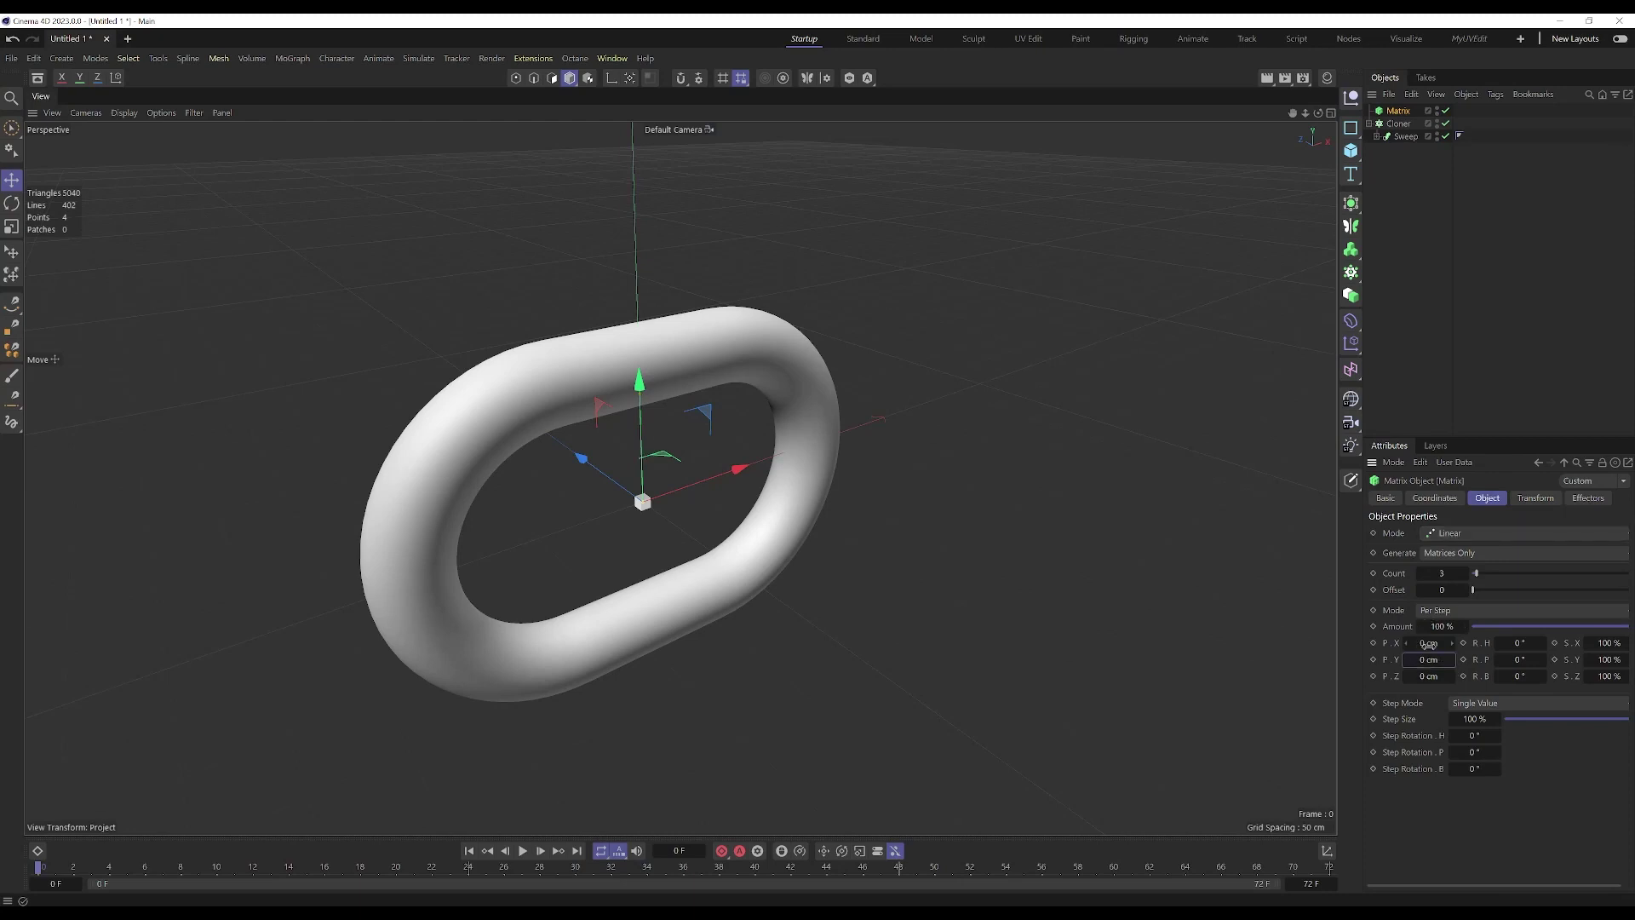
Step: Set the Cloner's mode to Object and assign the Matrix as the object it distributes clones on
click(1395, 123)
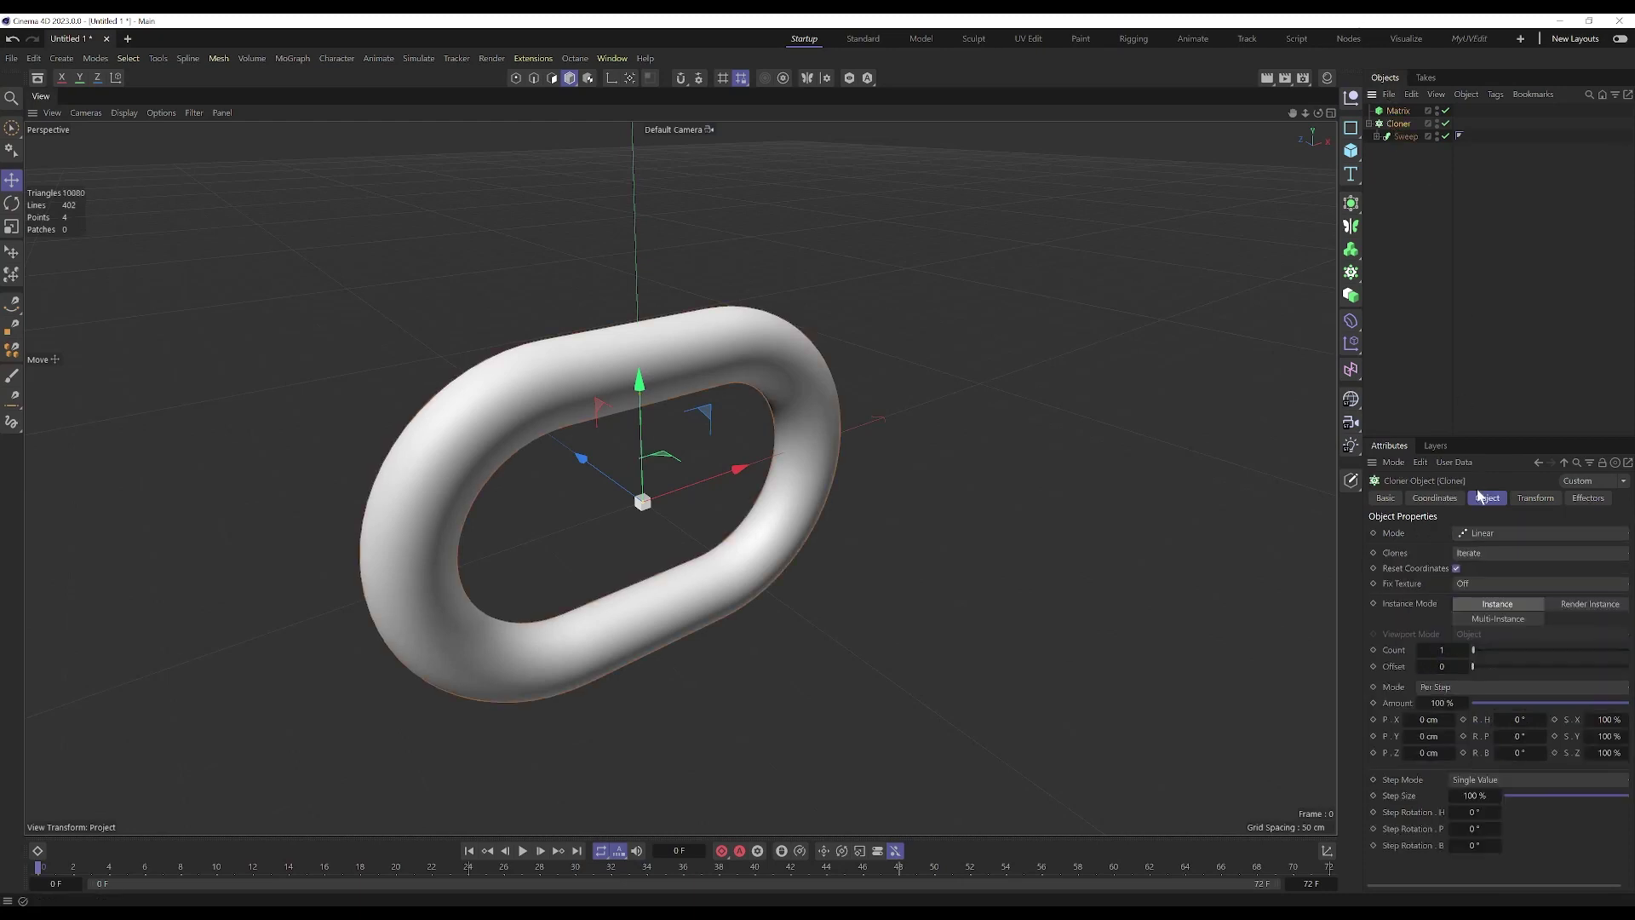
click(1495, 532)
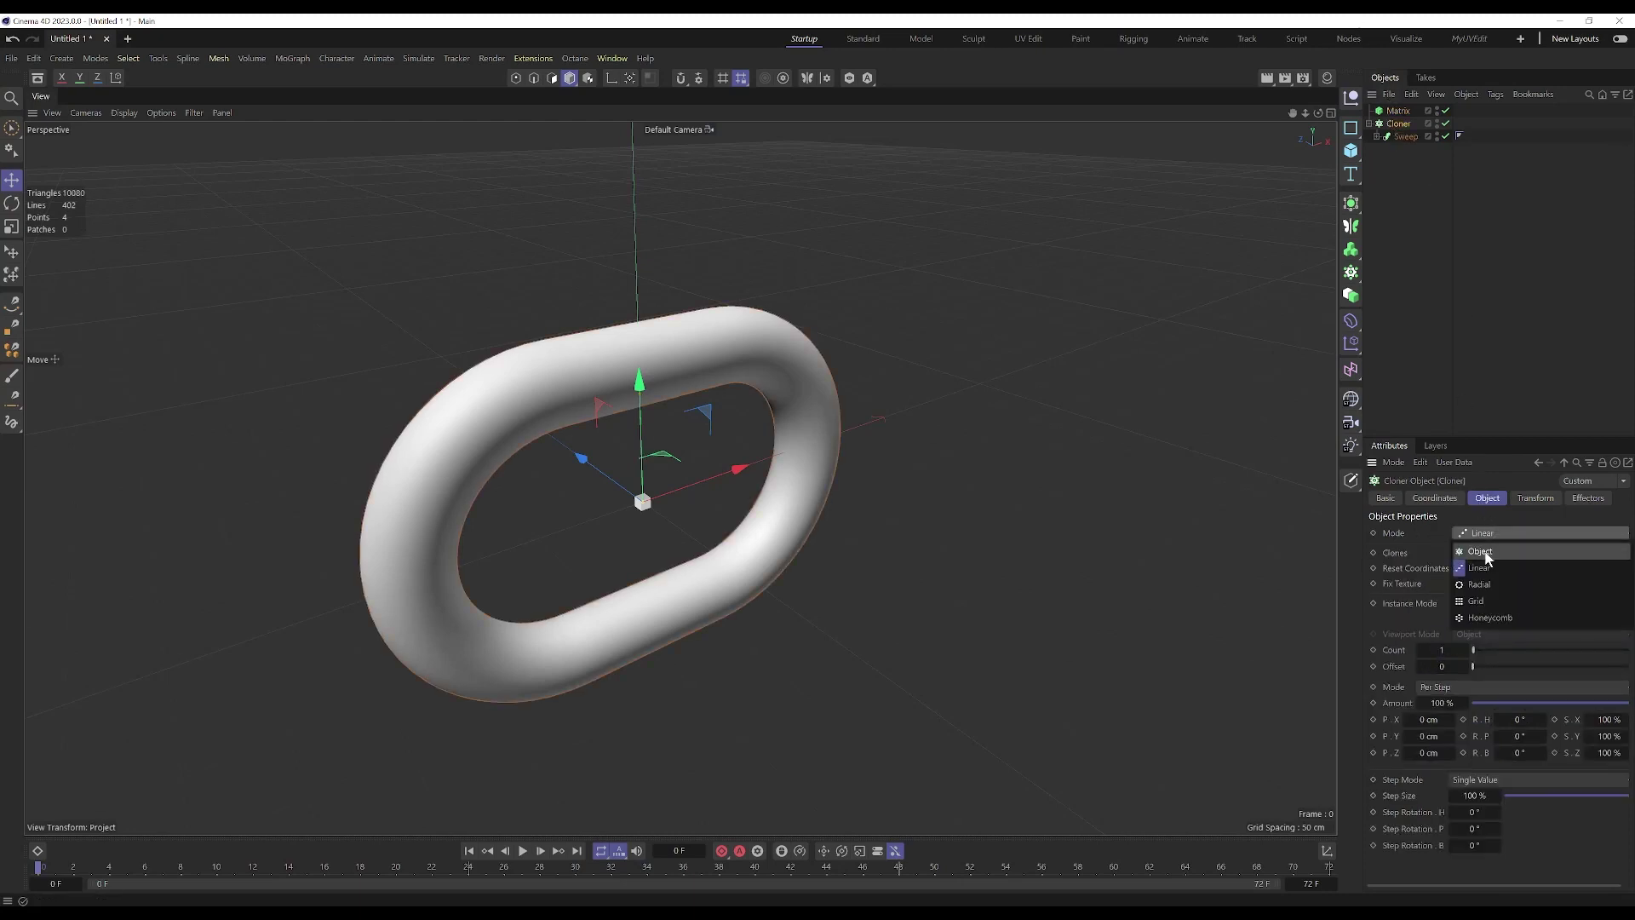
click(1484, 552)
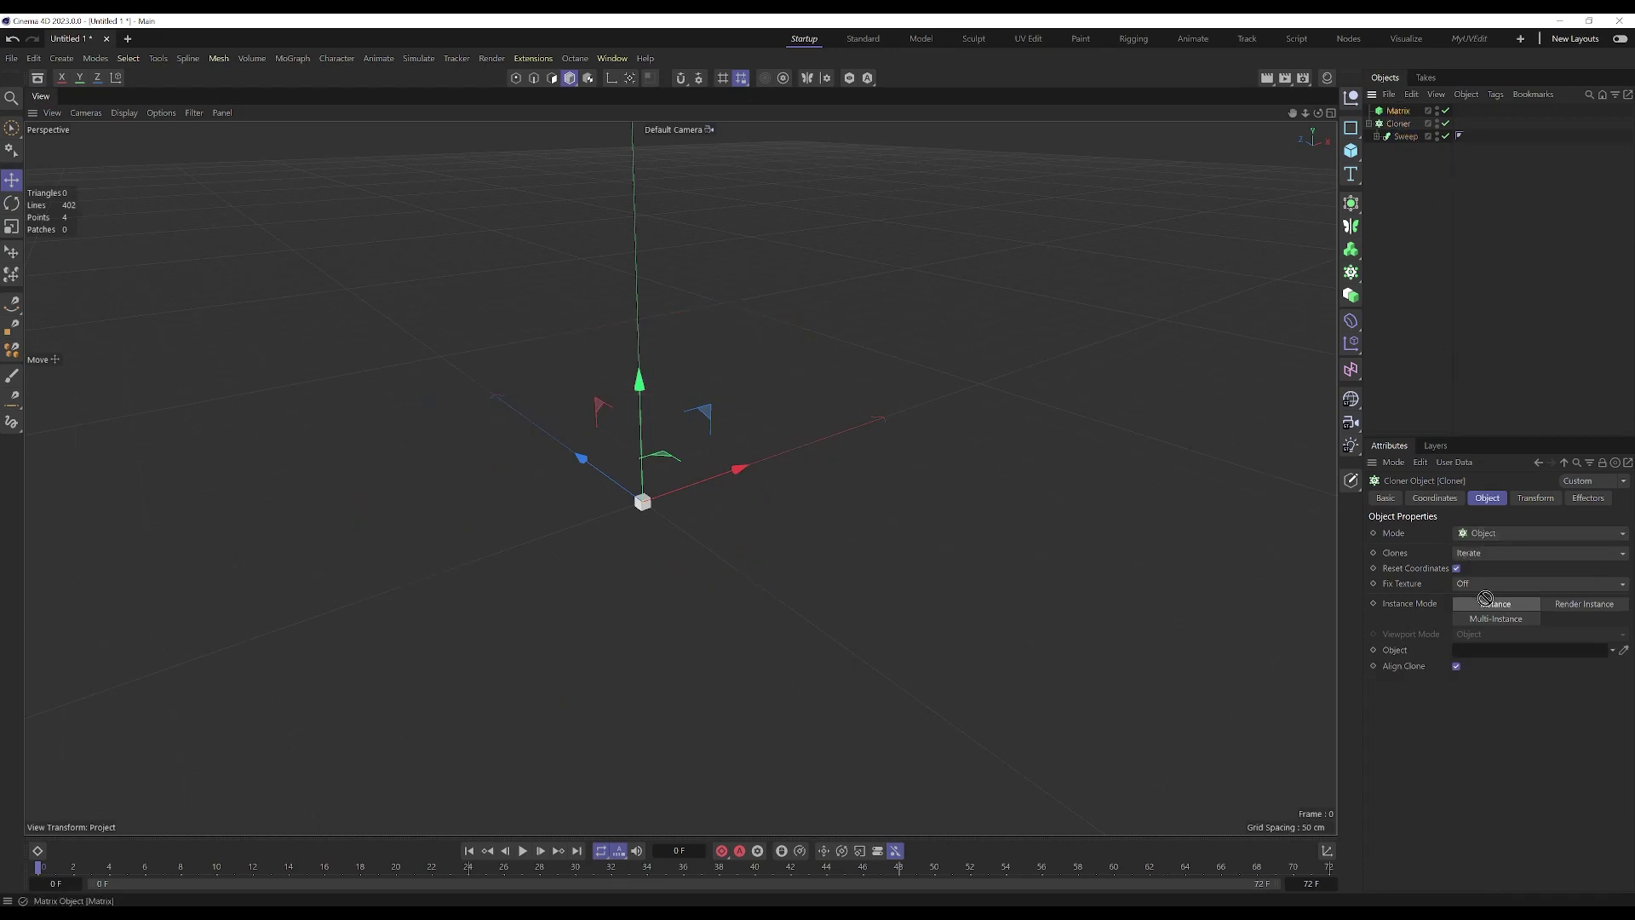
drag(1500, 654, 1499, 650)
Step: Set the Matrix's per-step X offset to 319 cm and its pitch rotation to 90° so the links interlock
click(1398, 111)
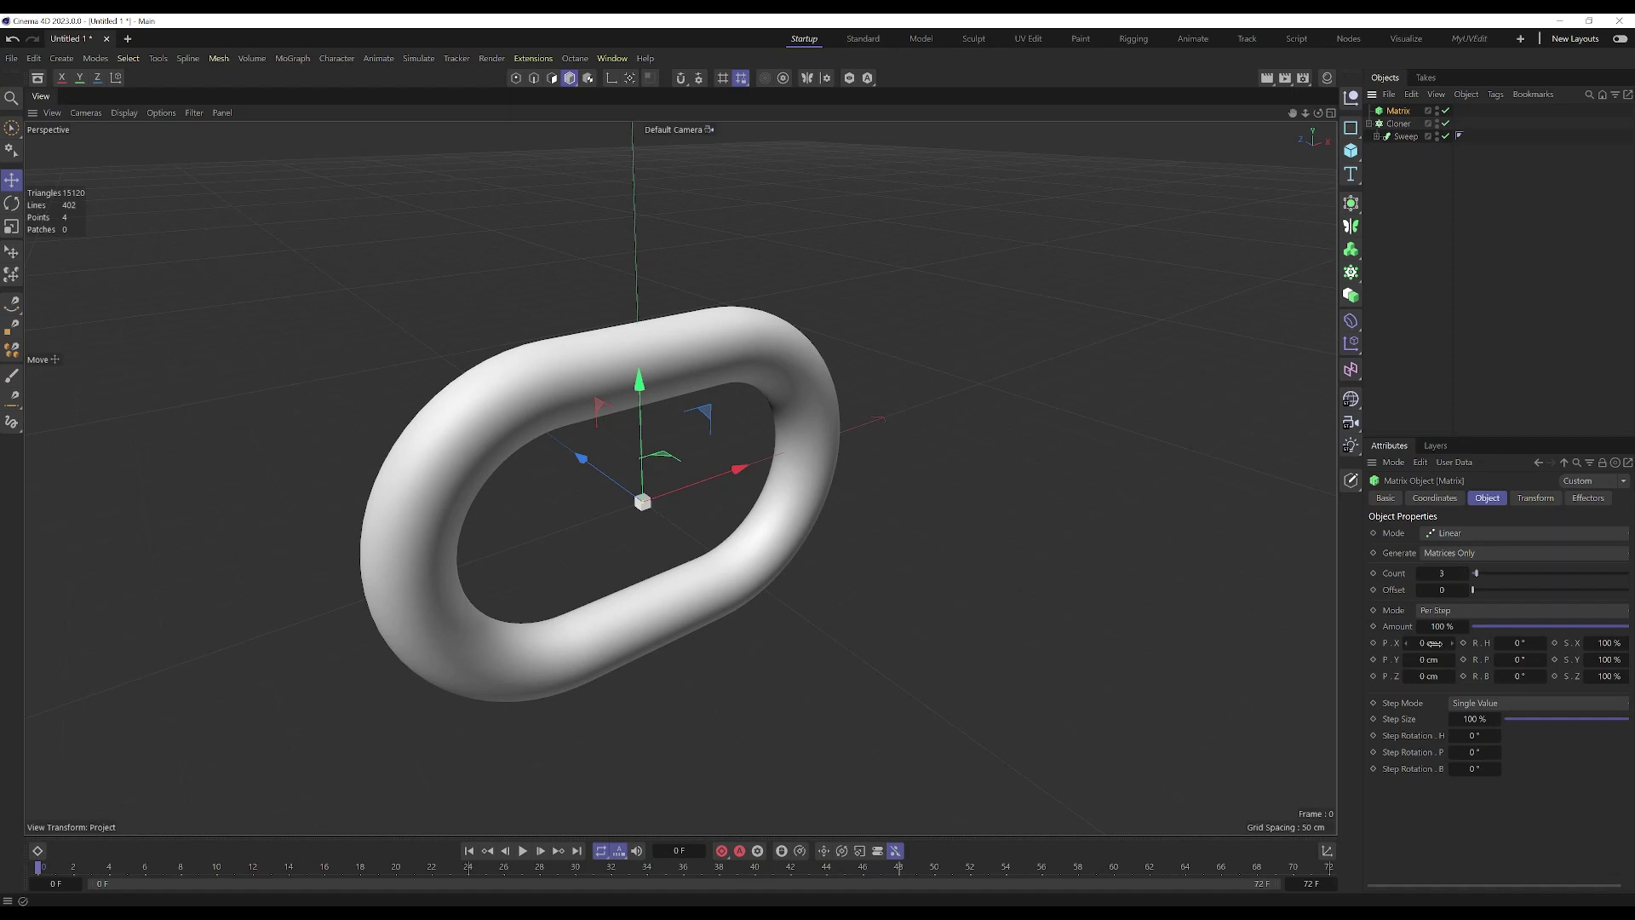
drag(1434, 643, 1439, 675)
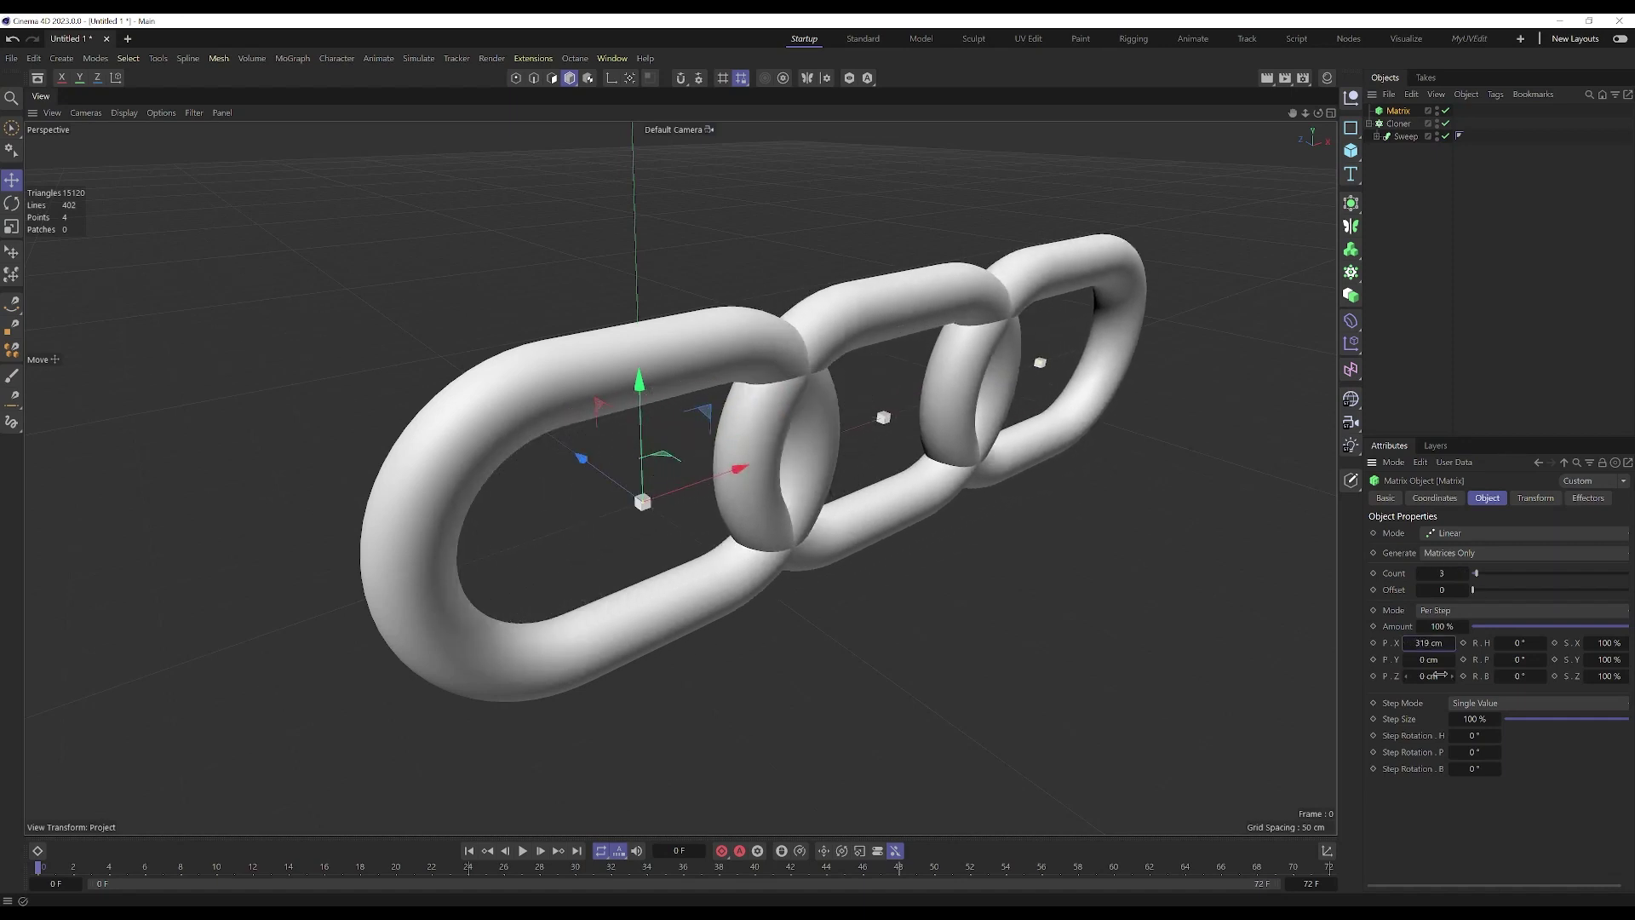
key(Return)
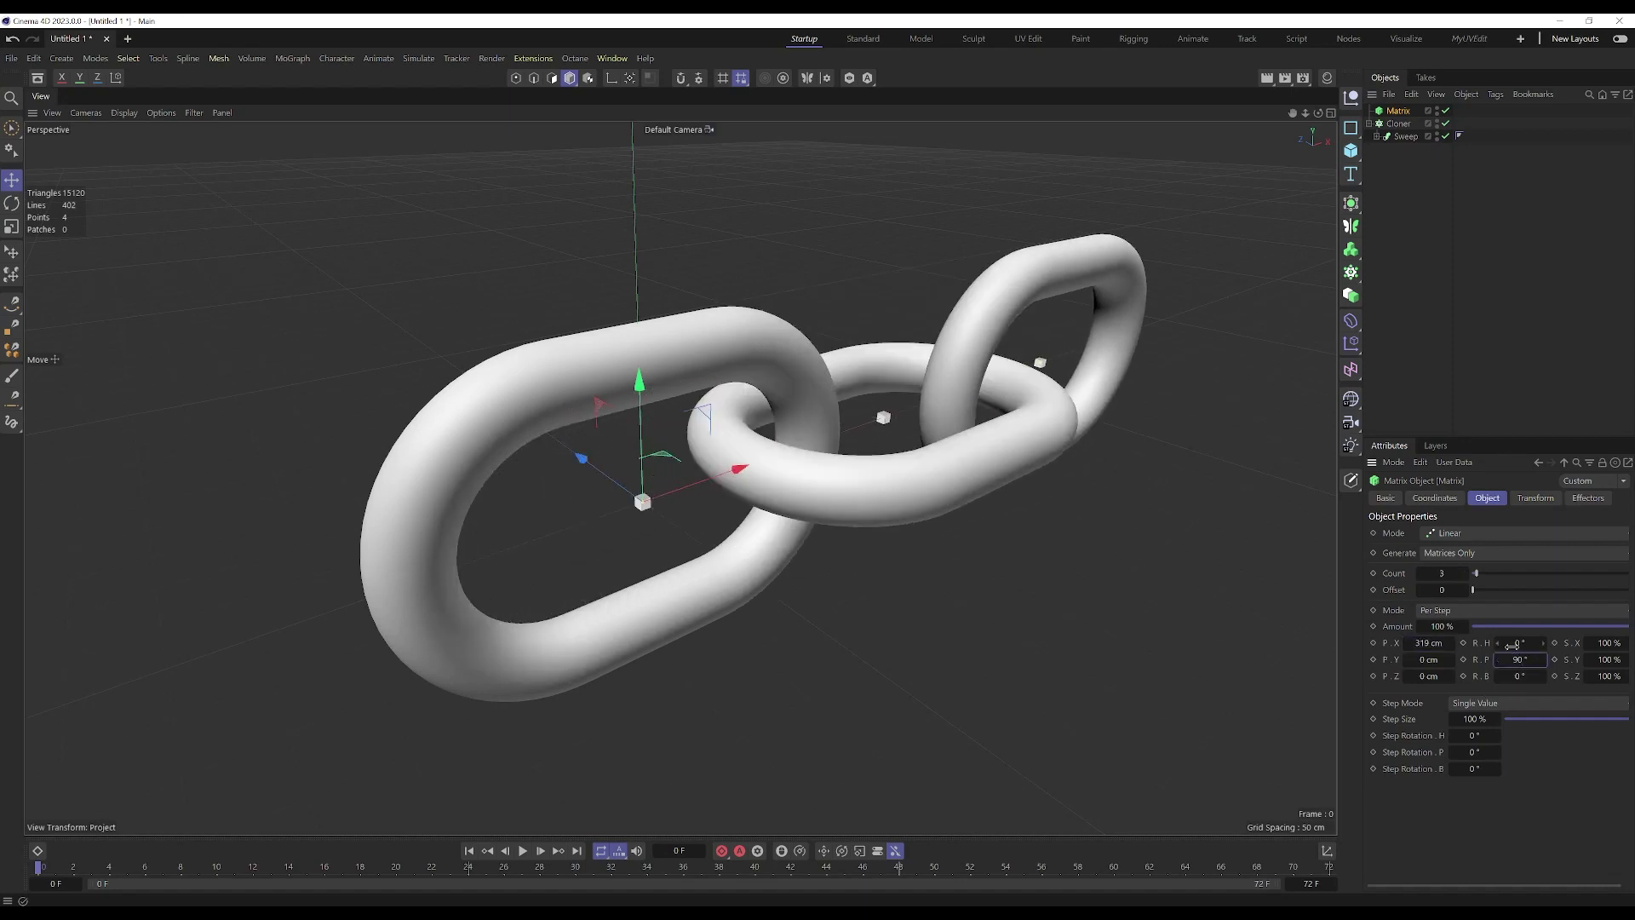
alt+right_drag(854, 407, 944, 511)
alt+drag(944, 511, 854, 476)
scroll(931, 499, down, 5)
scroll(928, 504, up, 5)
alt+drag(922, 523, 877, 588)
Step: Raise the Matrix's count to 98 to lengthen the chain
drag(1435, 573, 1434, 561)
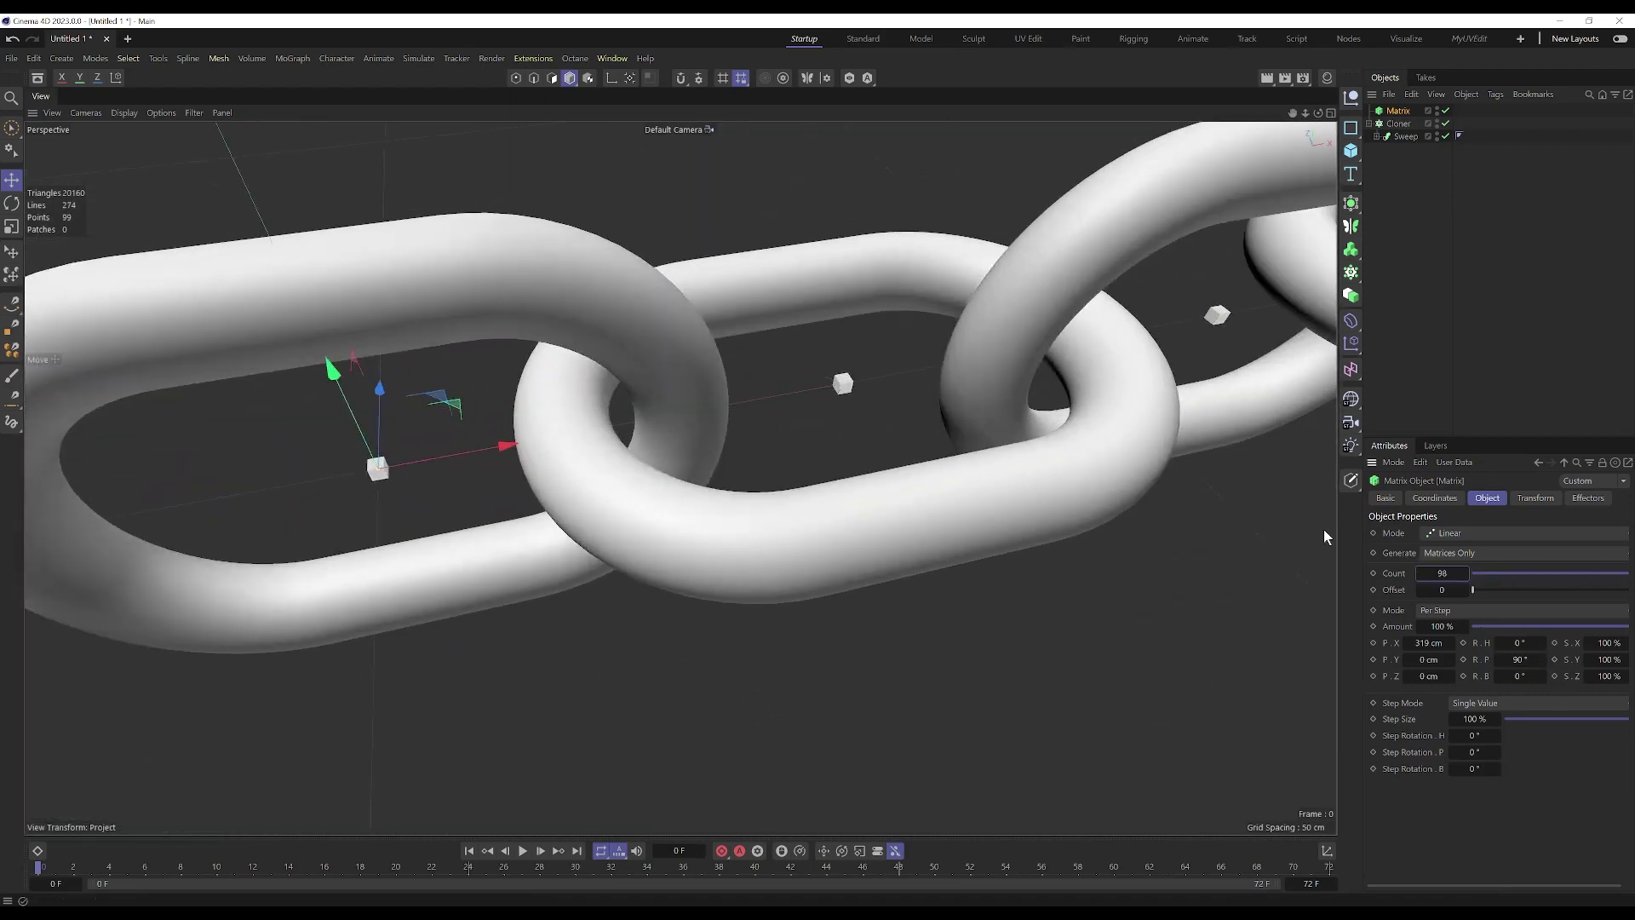
scroll(647, 590, down, 8)
alt+drag(651, 587, 677, 564)
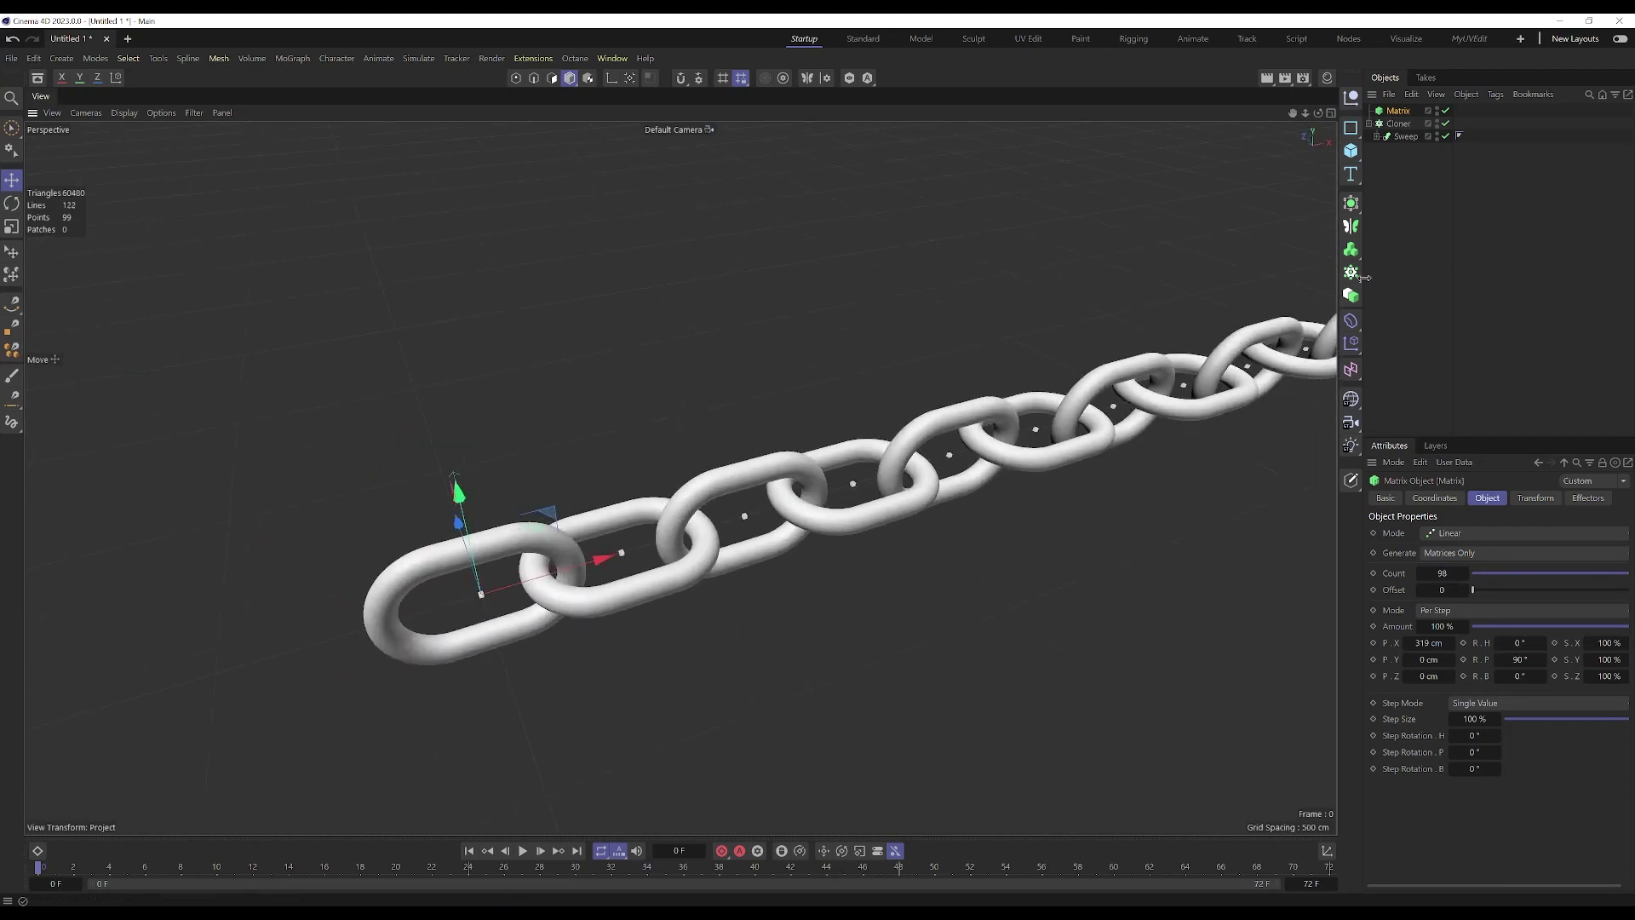
Step: Add a Spline Wrap deformer and make it a child of the Matrix
click(1352, 321)
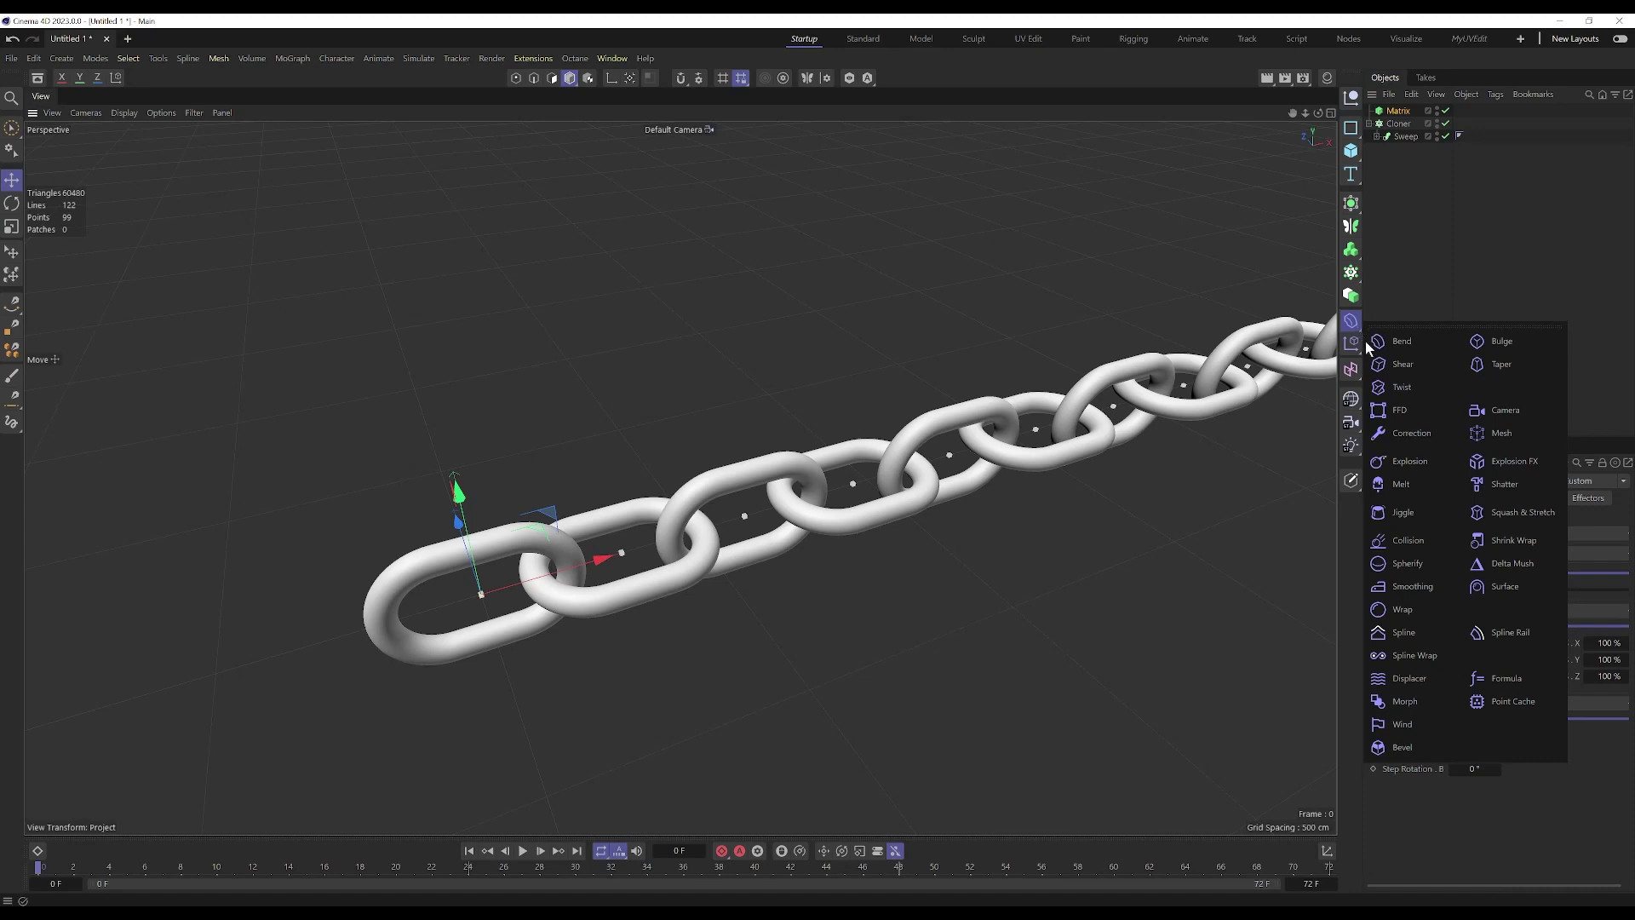
click(1415, 656)
drag(1398, 137, 1400, 139)
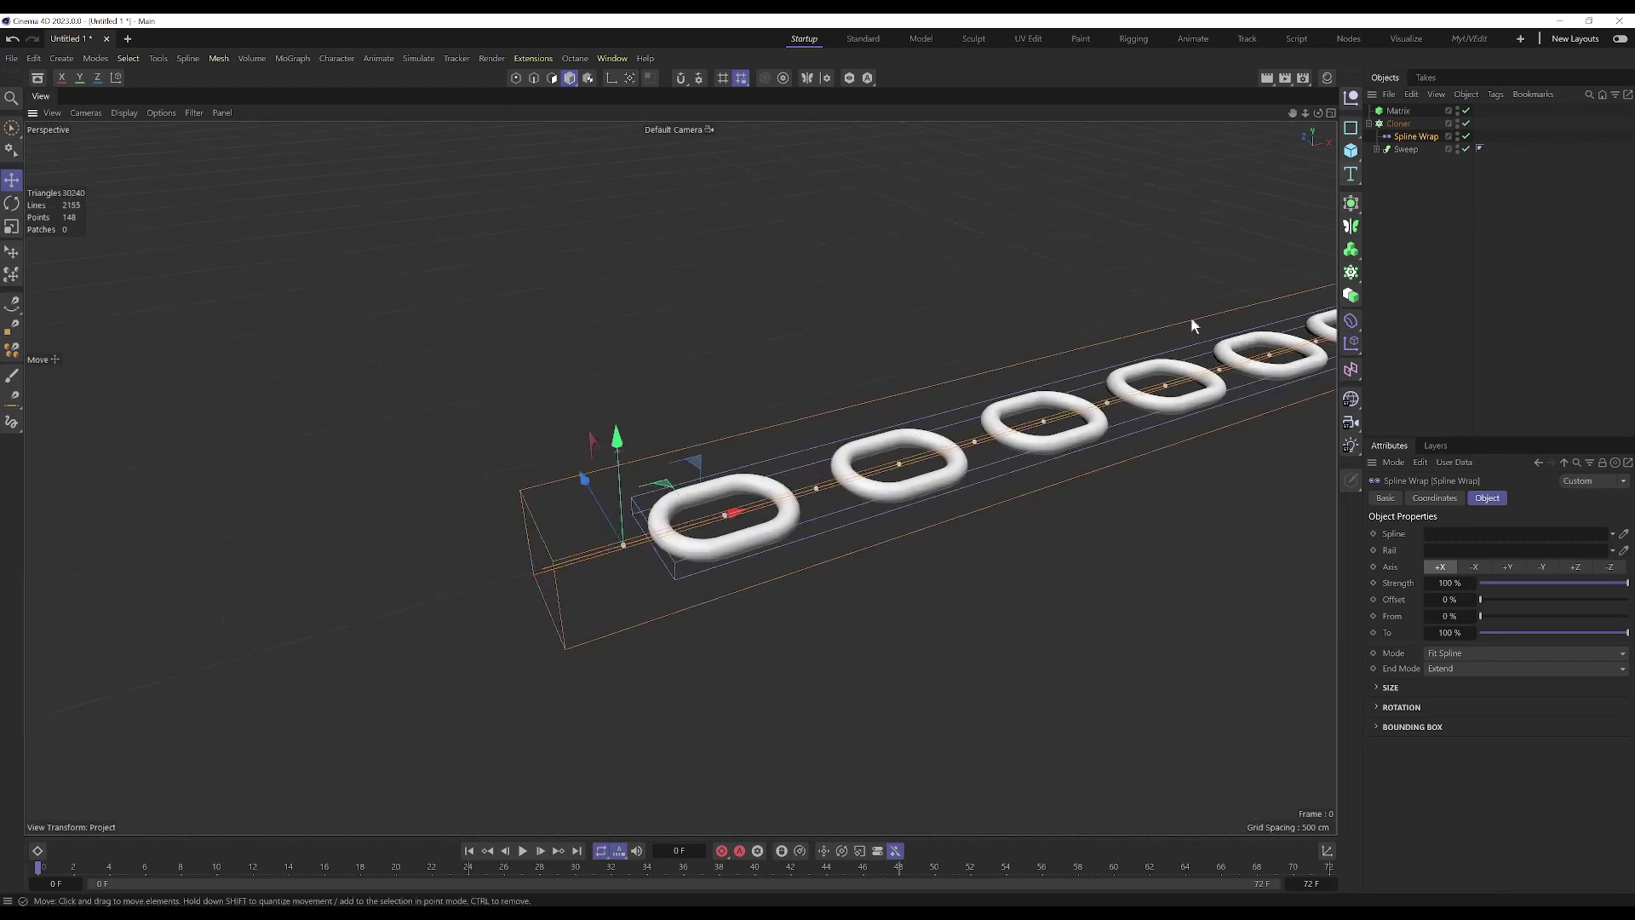
mouse_move(1415, 136)
mouse_down()
mouse_move(1455, 130)
mouse_move(1404, 114)
mouse_up()
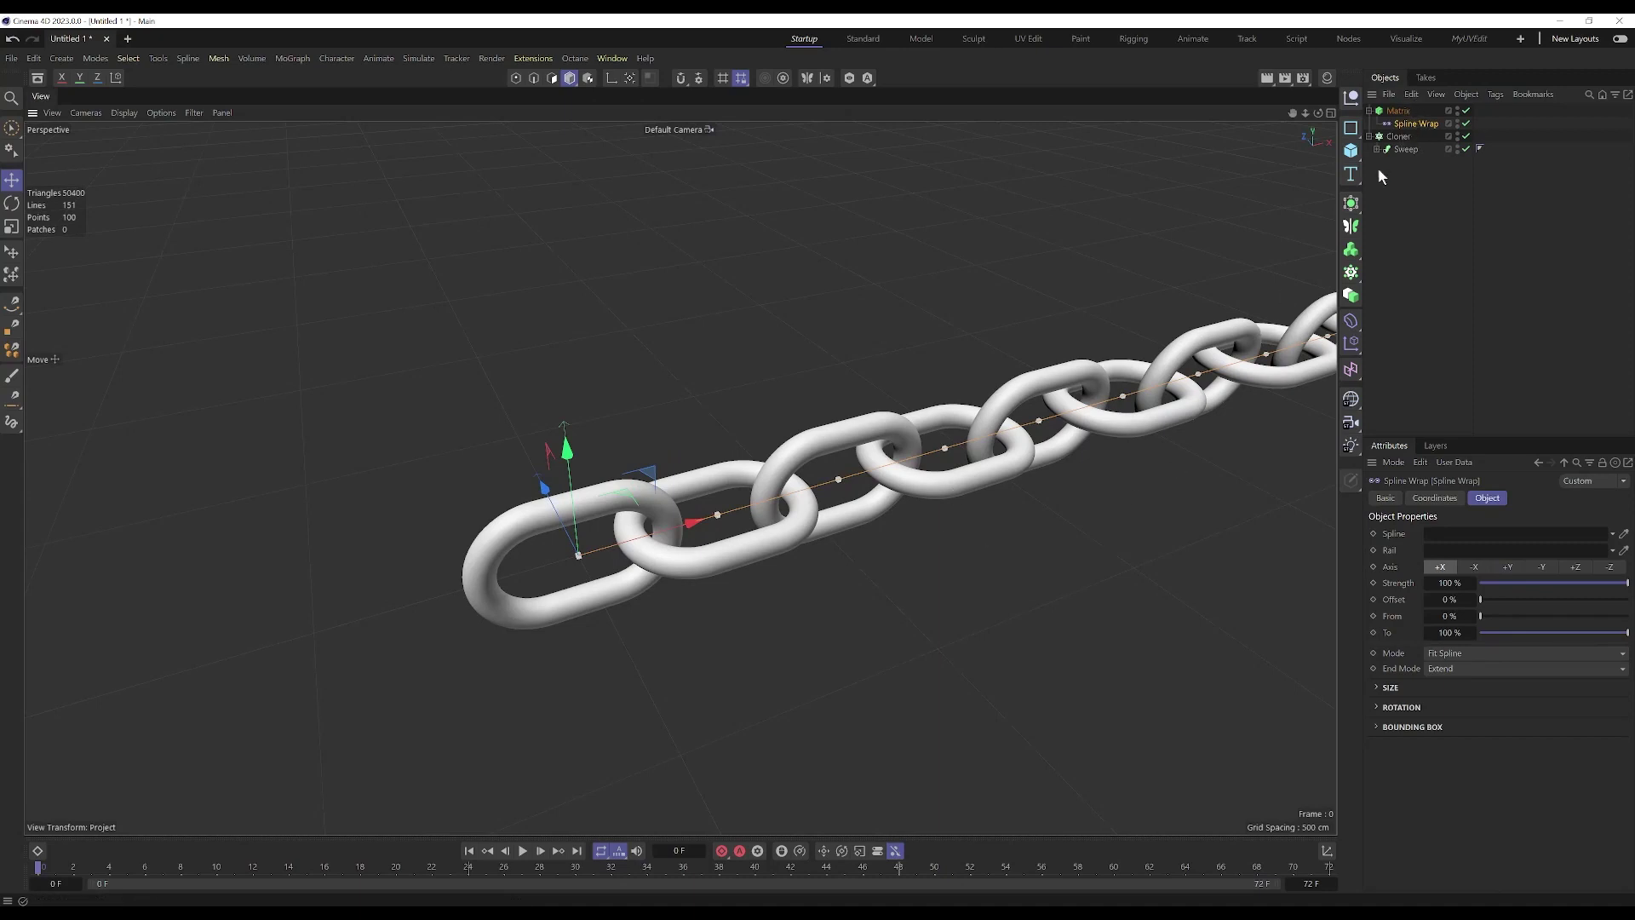
Step: Draw a looping five-point Bezier spline across the chain in the Top view with the Spline Pen
scroll(965, 409, down, 3)
scroll(1095, 426, down, 3)
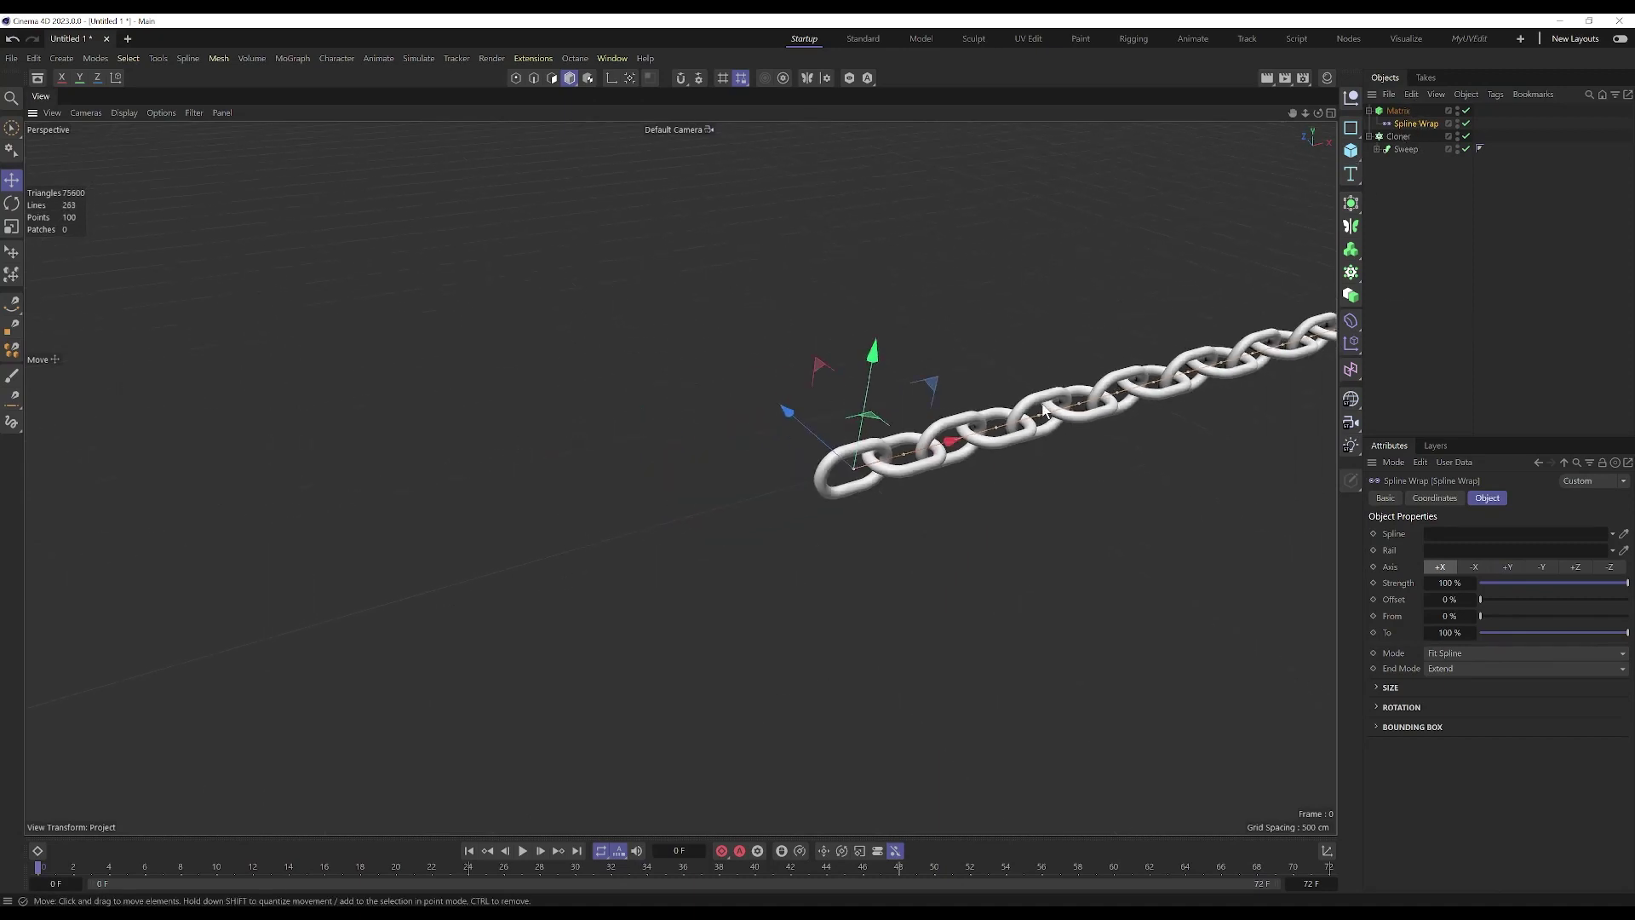
alt+middle_drag(1096, 426, 979, 504)
scroll(979, 502, up, 2)
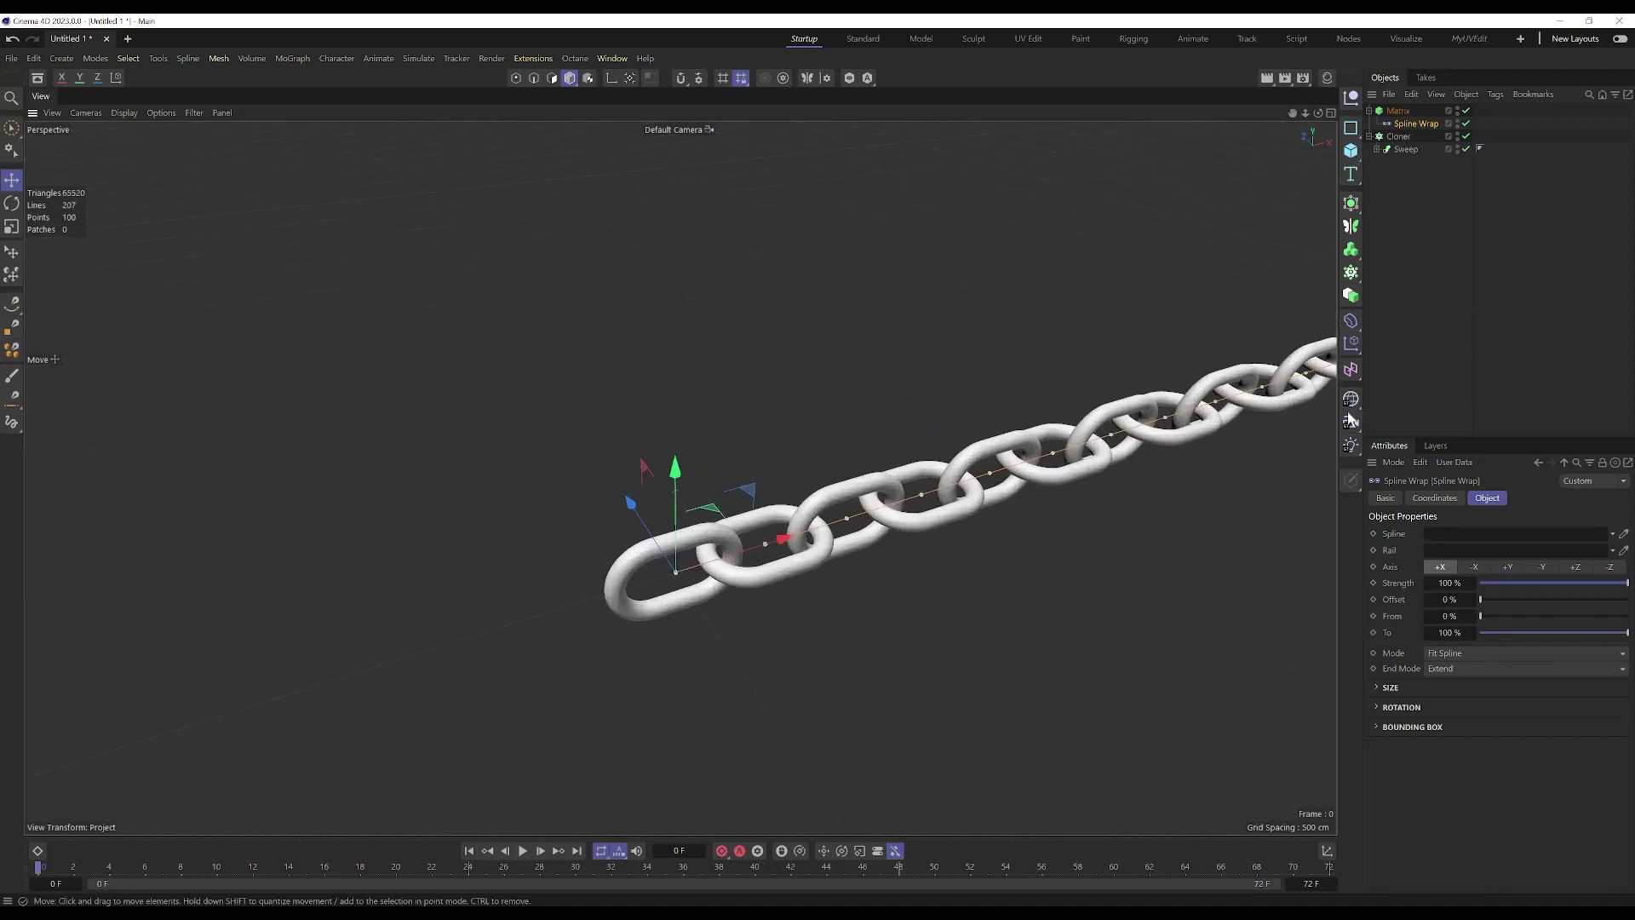
middle_click(435, 522)
scroll(1011, 361, down, 5)
alt+middle_drag(1027, 351, 816, 364)
scroll(839, 350, down, 6)
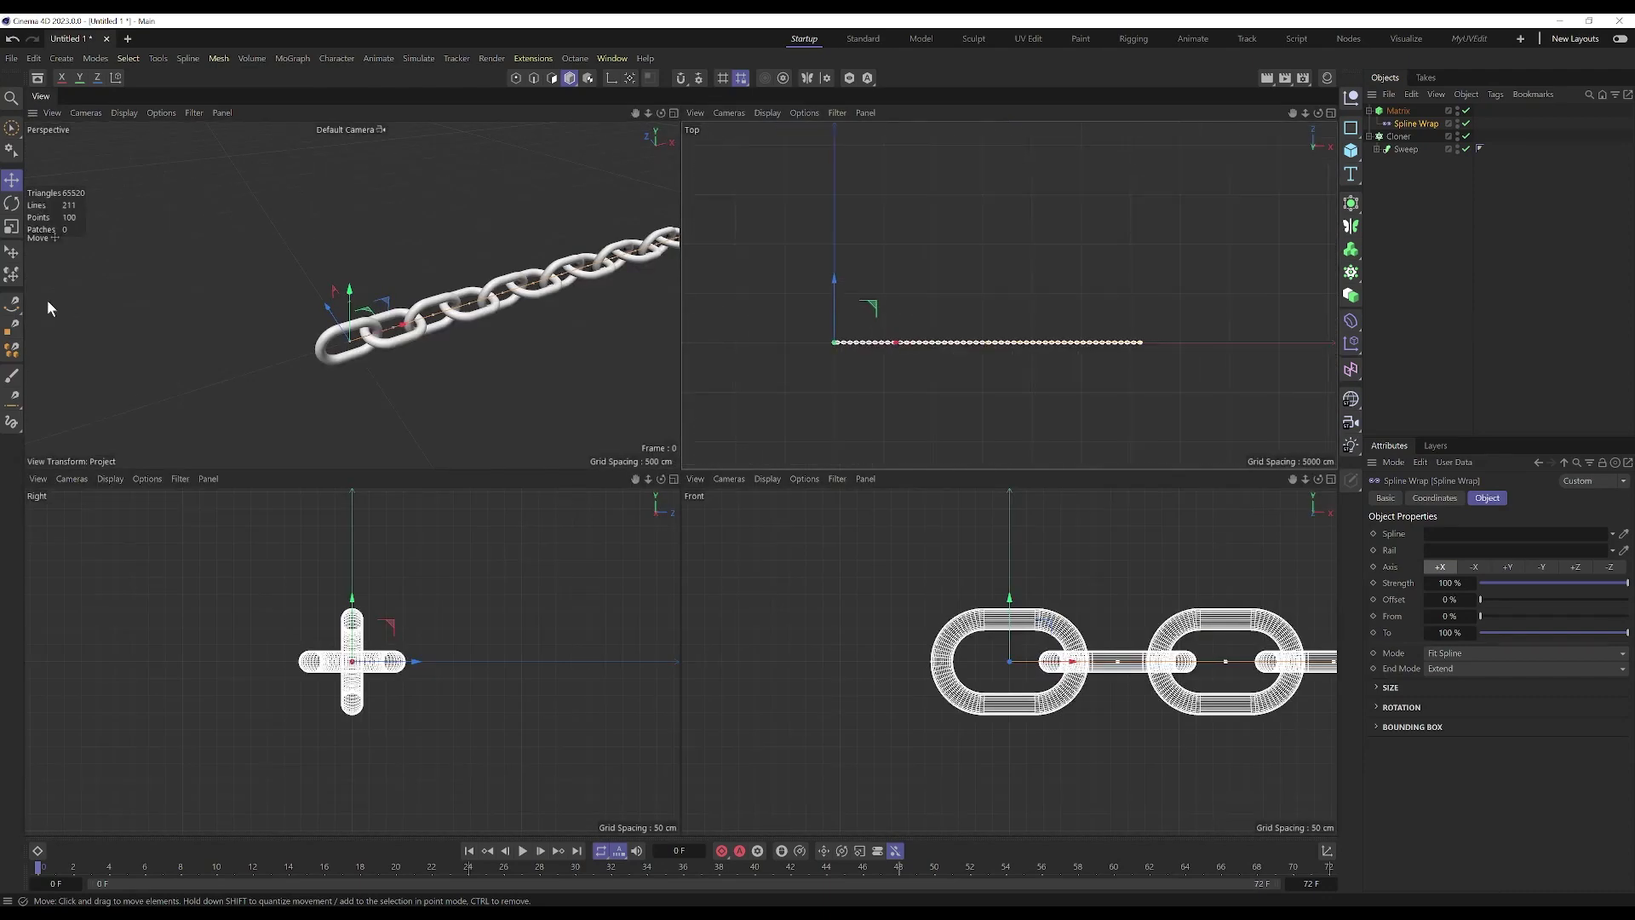
click(12, 304)
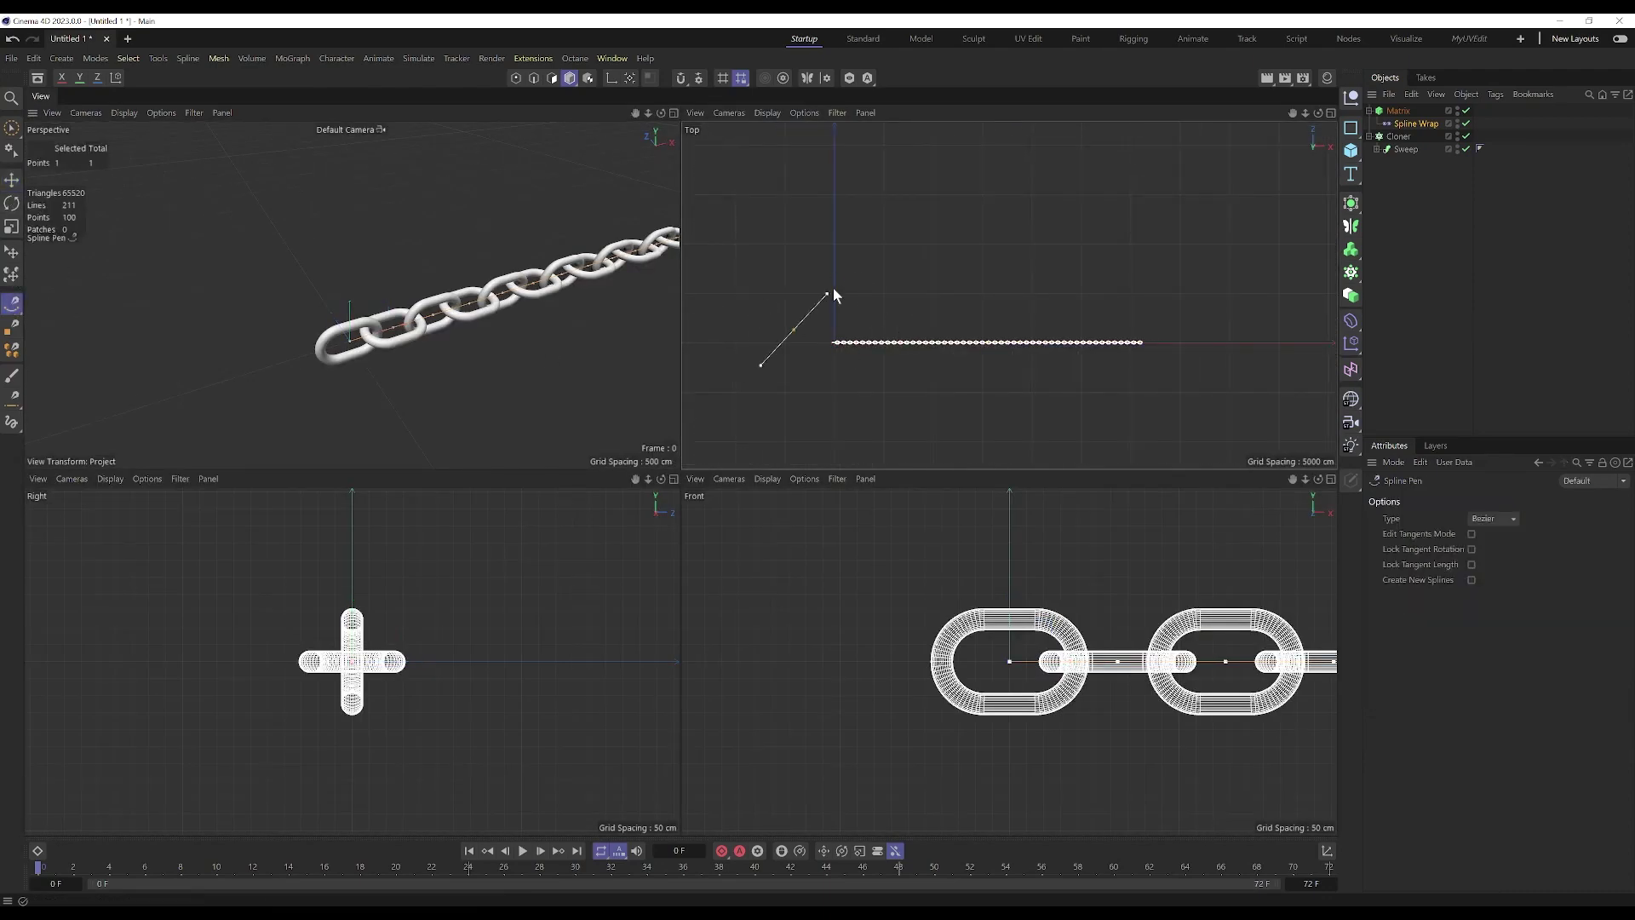
drag(998, 296, 1005, 375)
click(906, 426)
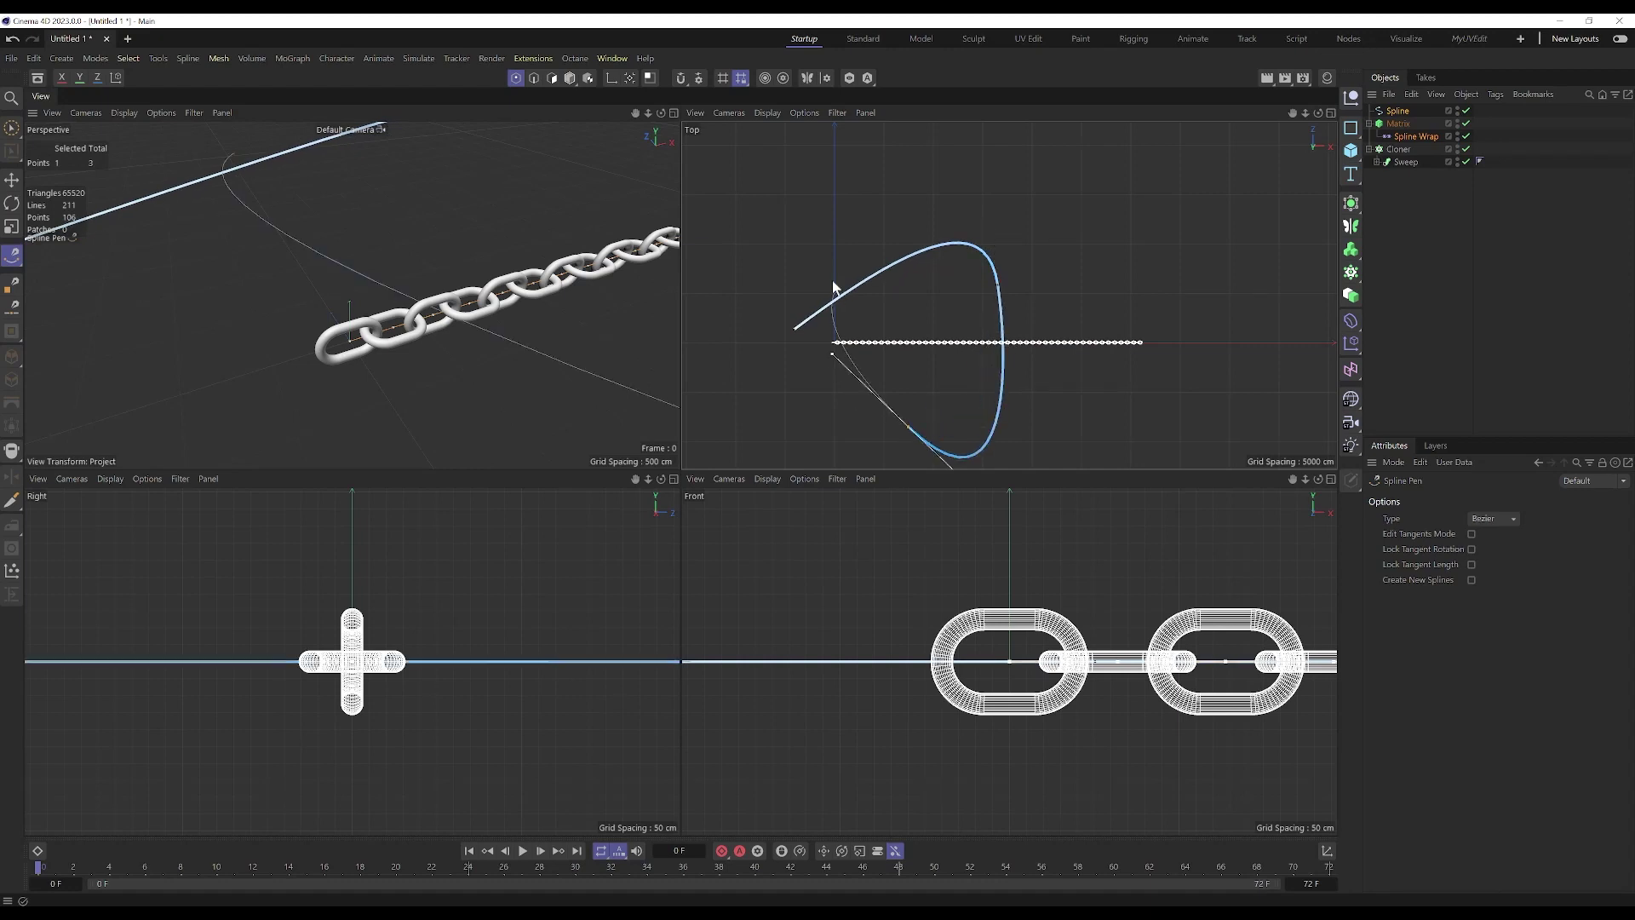
drag(883, 186, 930, 174)
drag(966, 329, 966, 342)
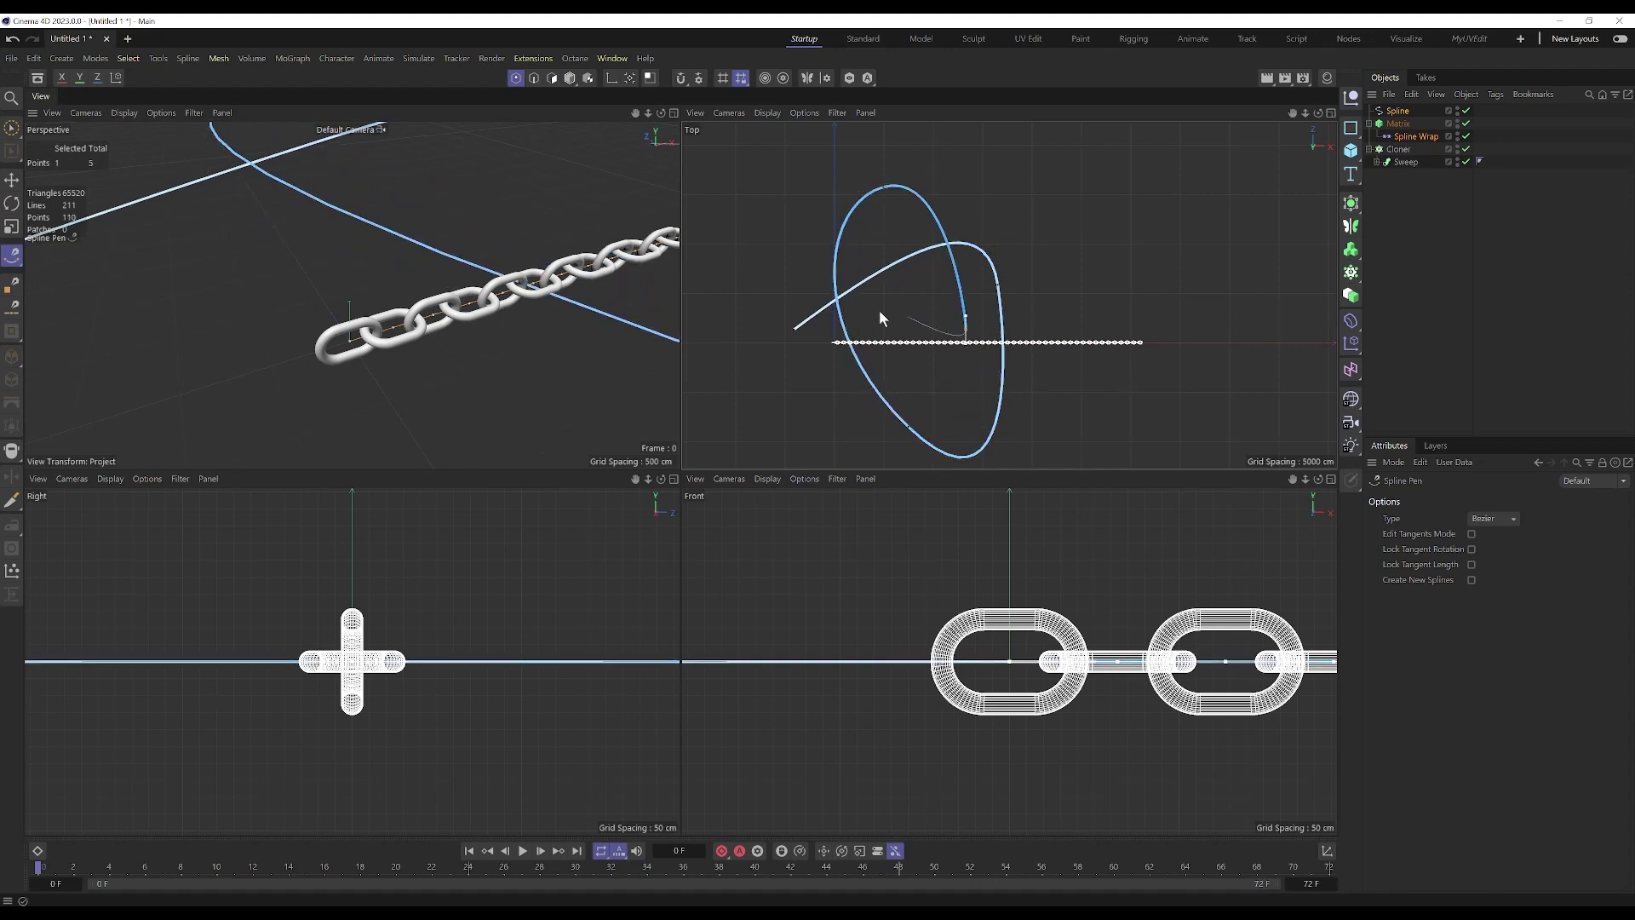
right_click(939, 366)
Step: Lower the spline's end point and raise the point at its neighbouring loop, working in the perspective view
click(477, 312)
middle_click(473, 314)
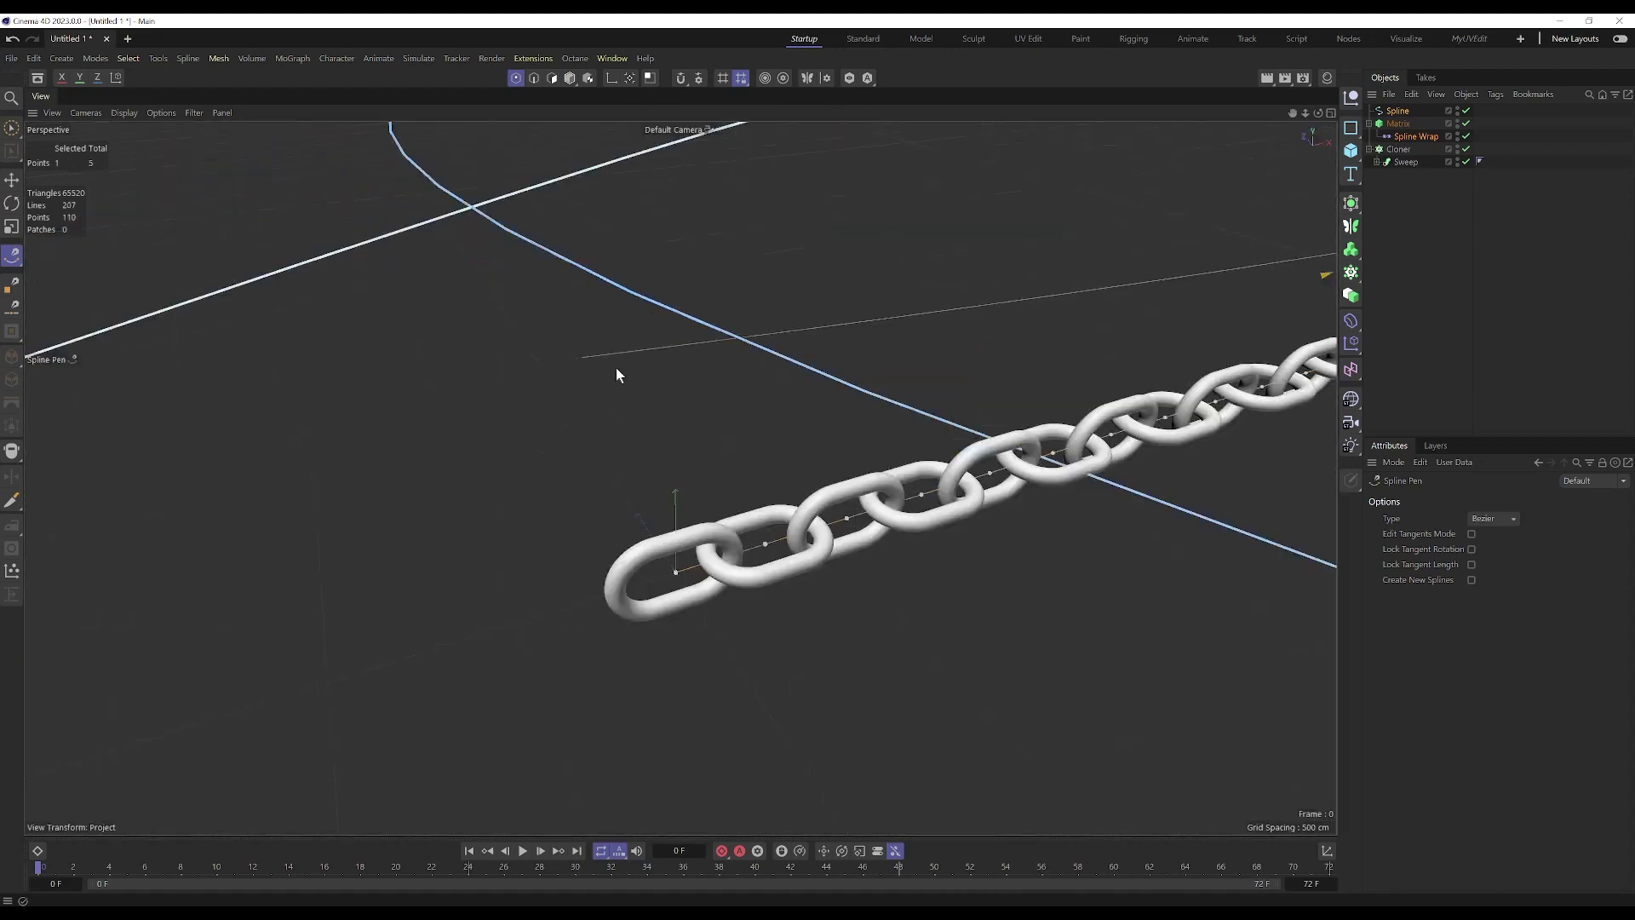
key(e)
scroll(733, 347, down, 4)
scroll(917, 289, down, 4)
alt+drag(916, 291, 797, 514)
scroll(730, 516, down, 4)
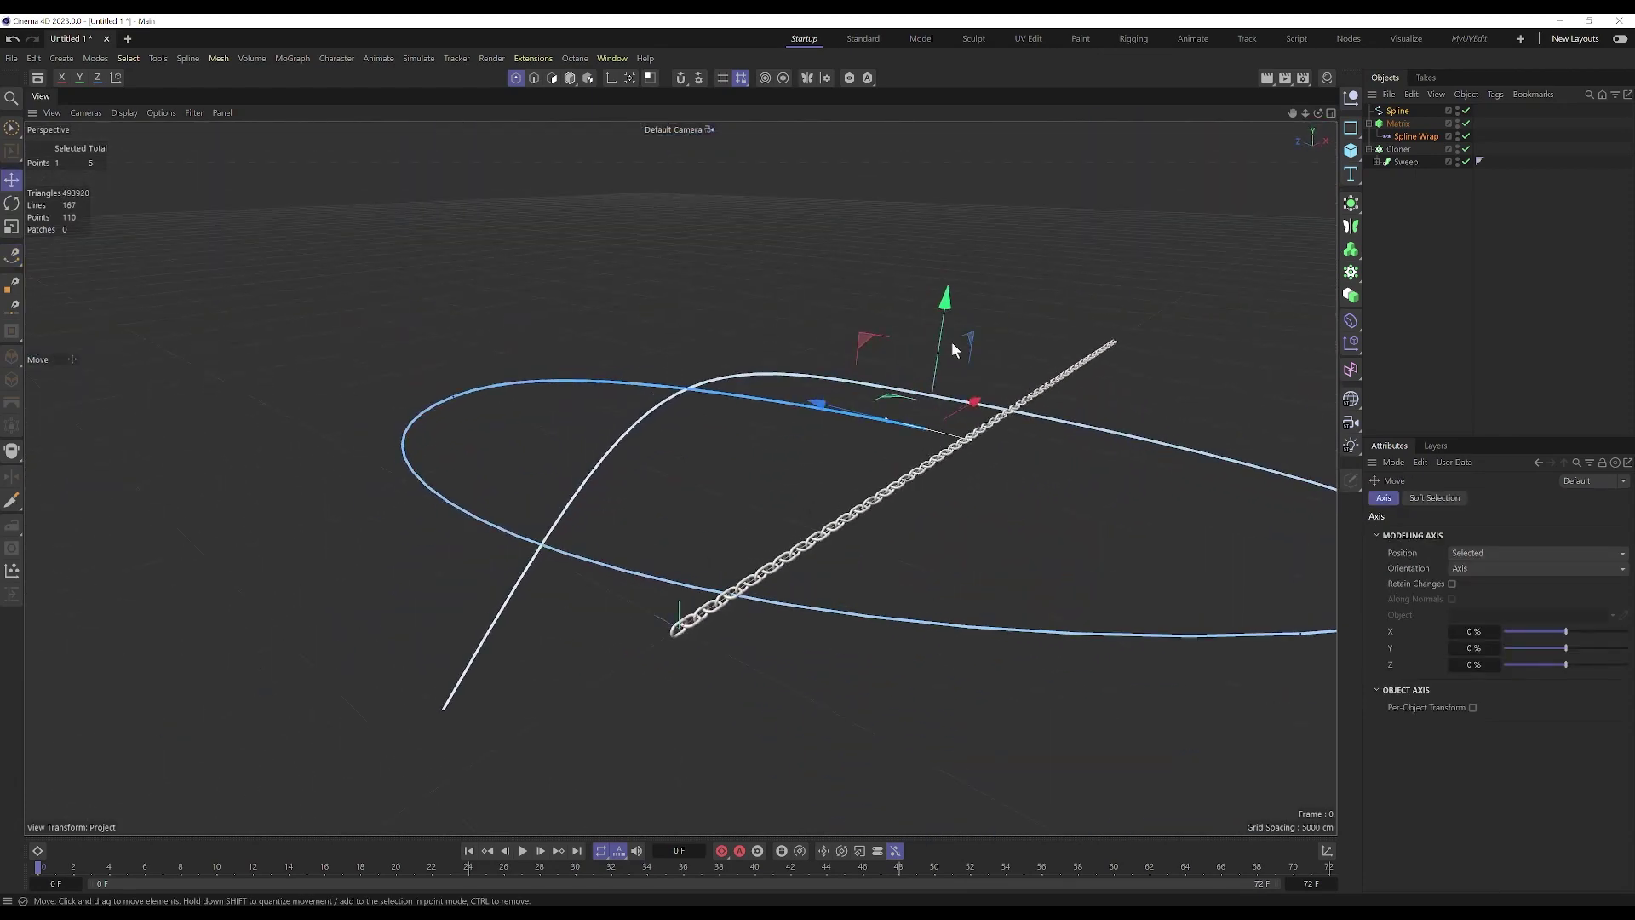
drag(944, 332, 896, 499)
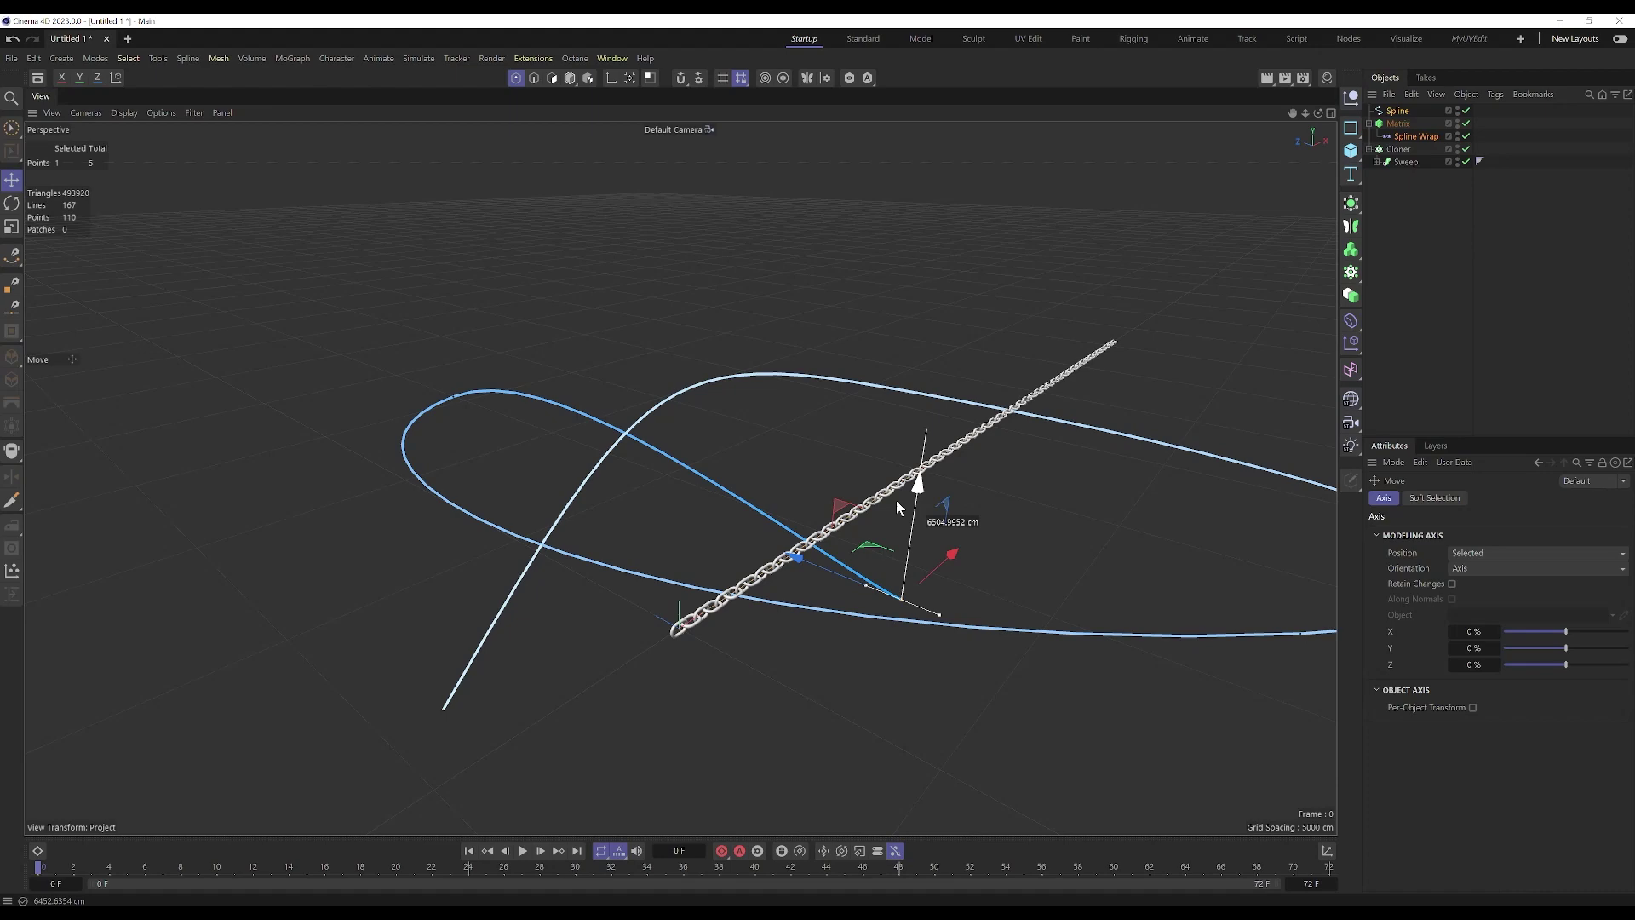
click(450, 397)
drag(446, 313, 420, 130)
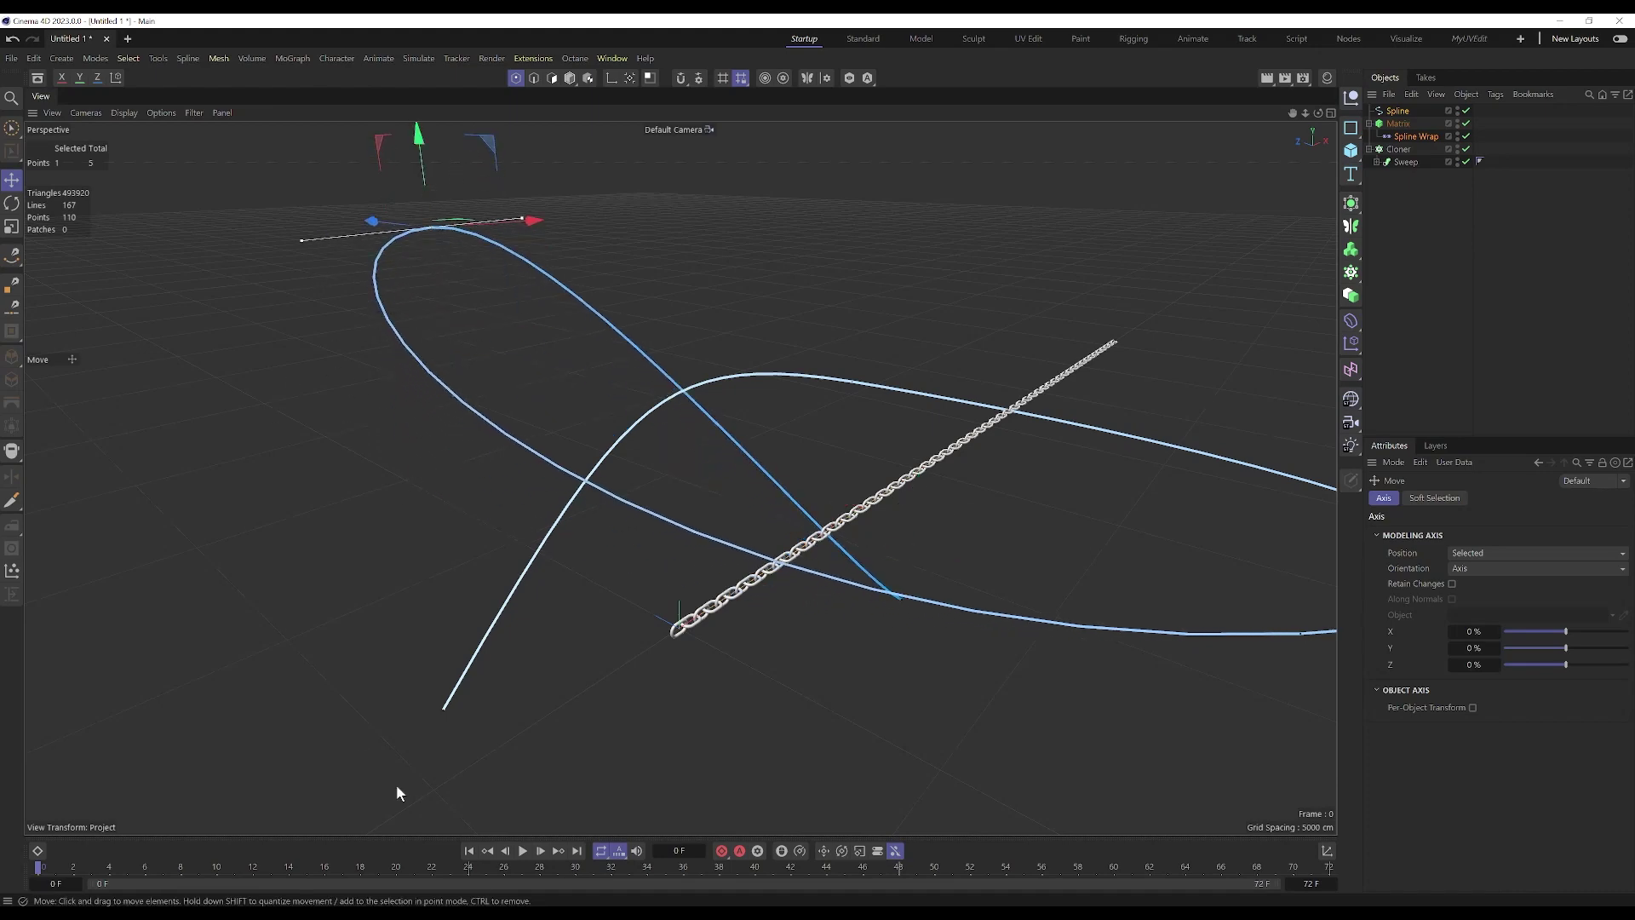
Step: Reshape the spline's wide outer bend by repositioning its control points
alt+drag(396, 794, 703, 415)
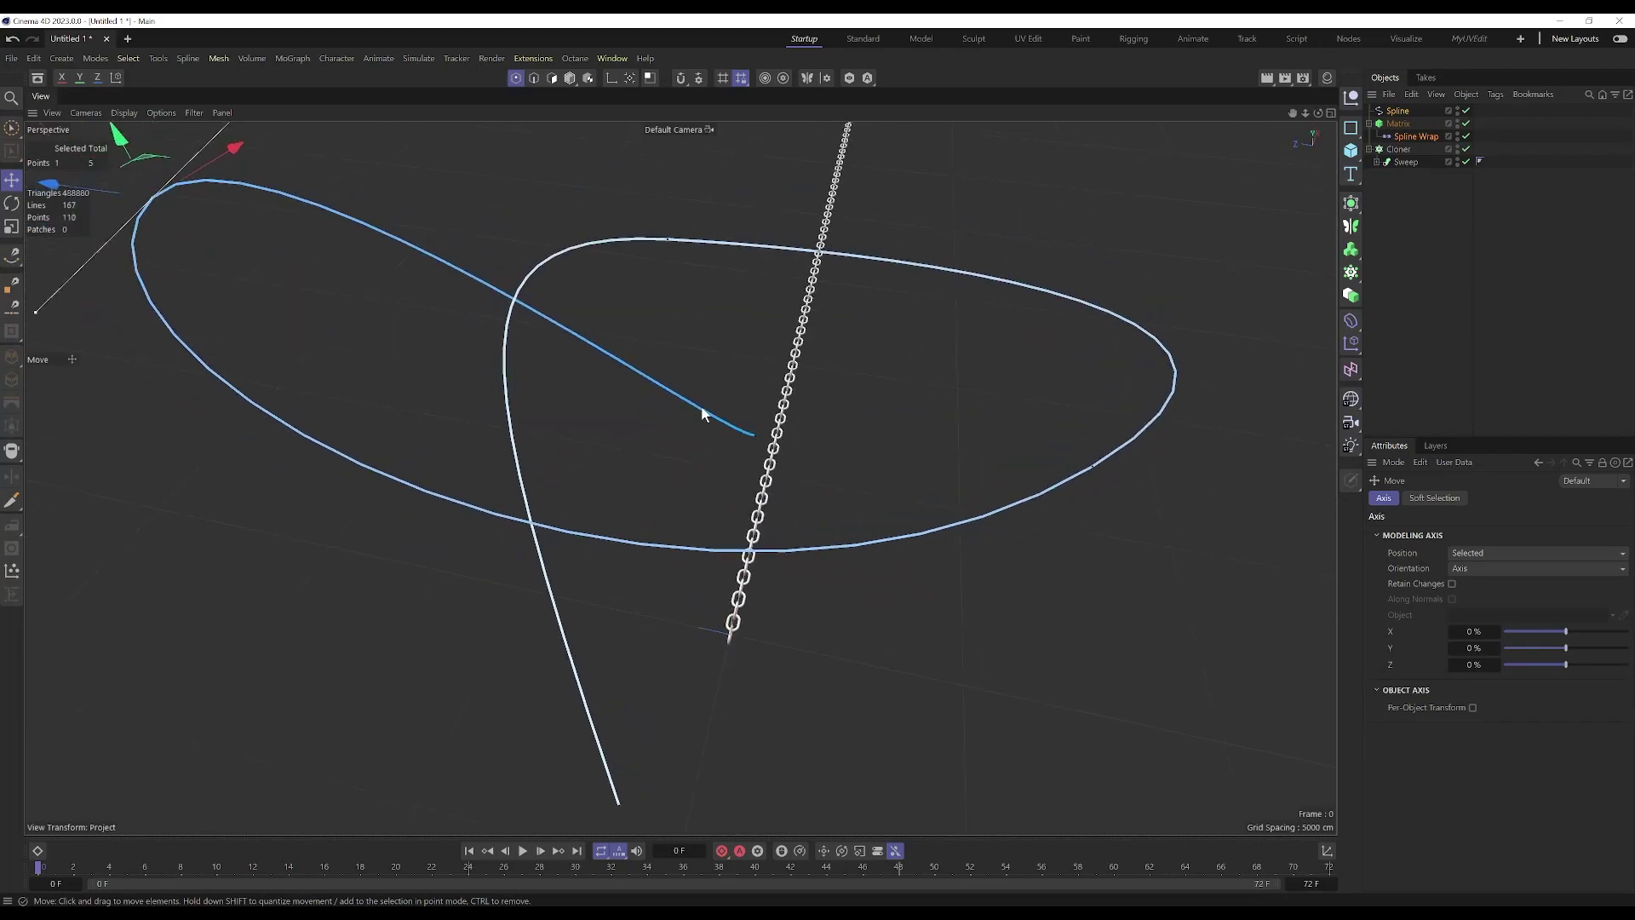
alt+drag(387, 369, 562, 320)
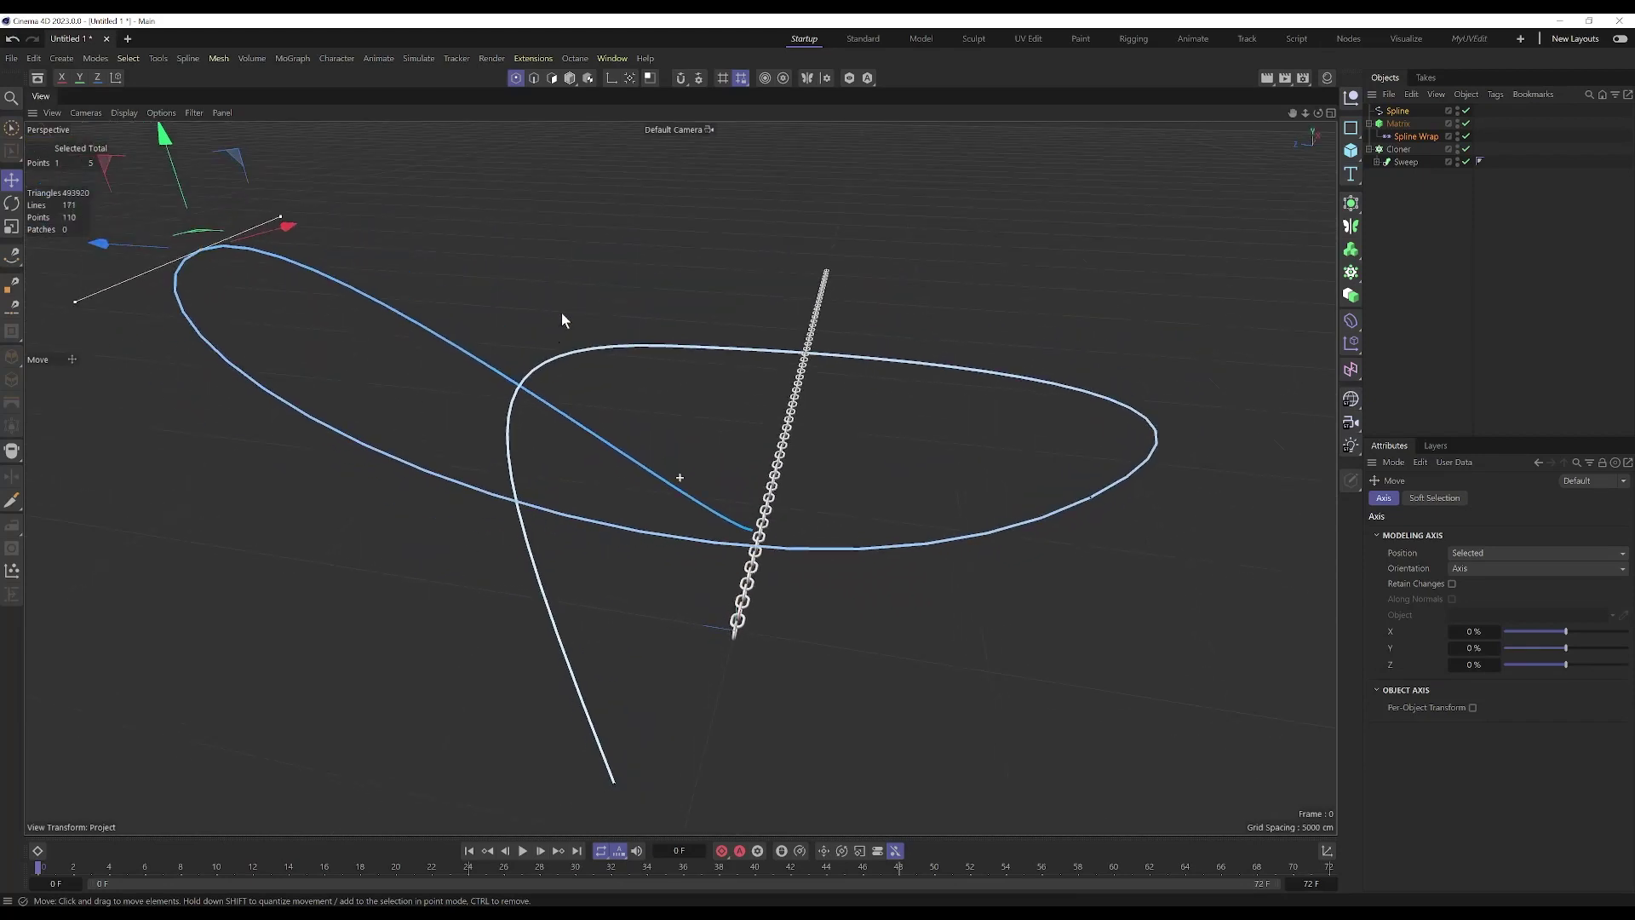
click(1080, 508)
drag(1050, 457, 876, 411)
click(878, 417)
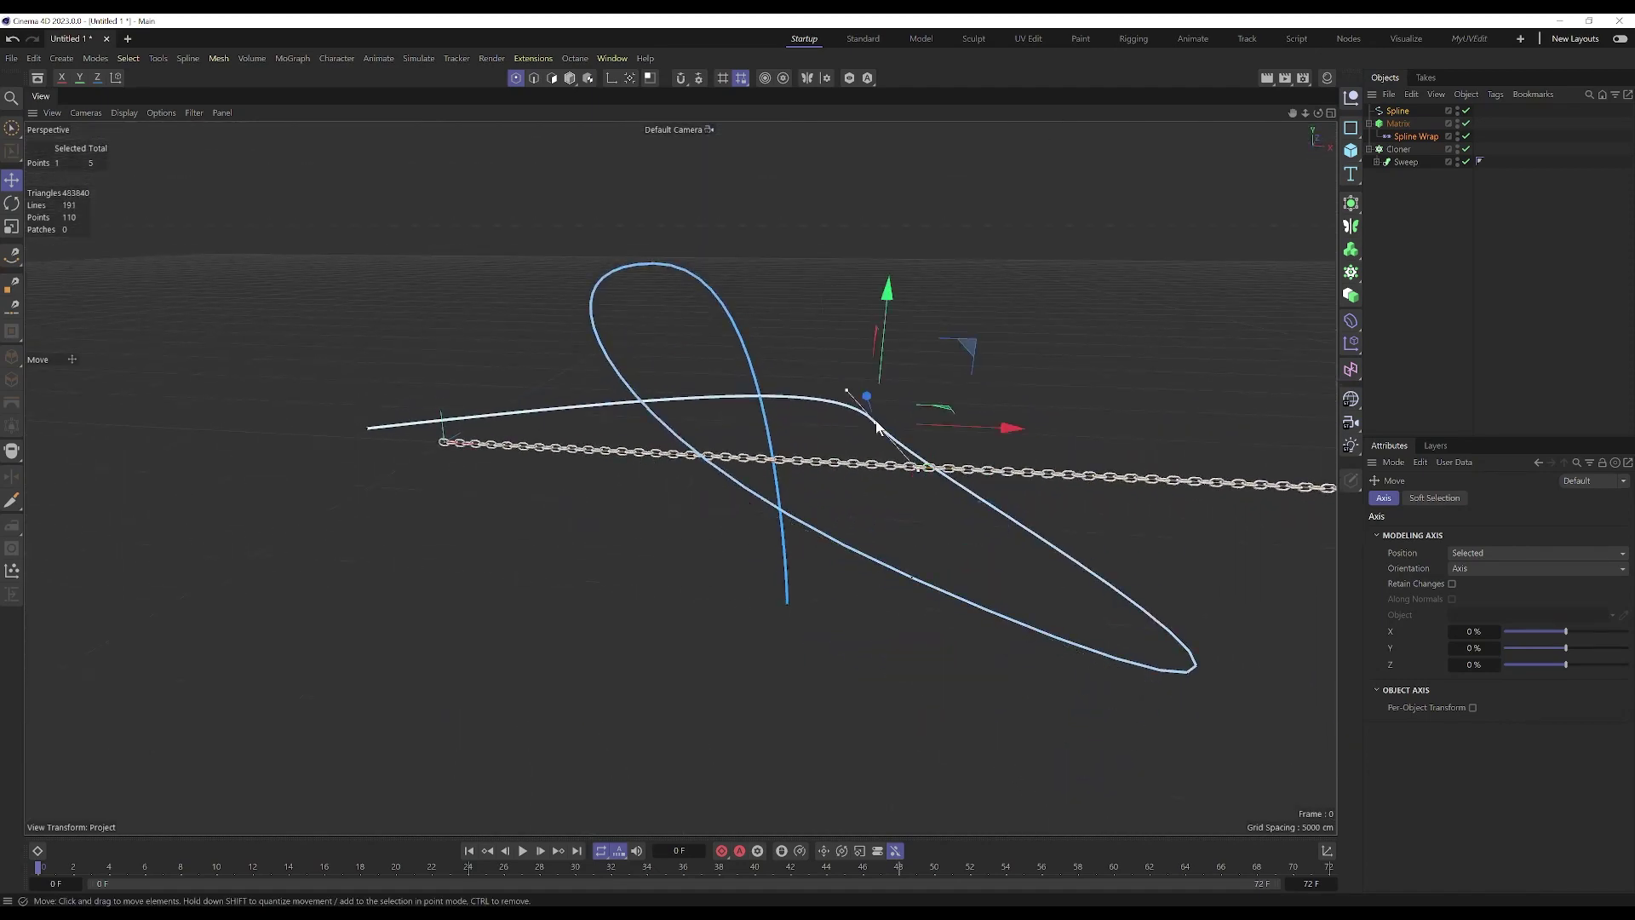
alt+drag(690, 466, 988, 290)
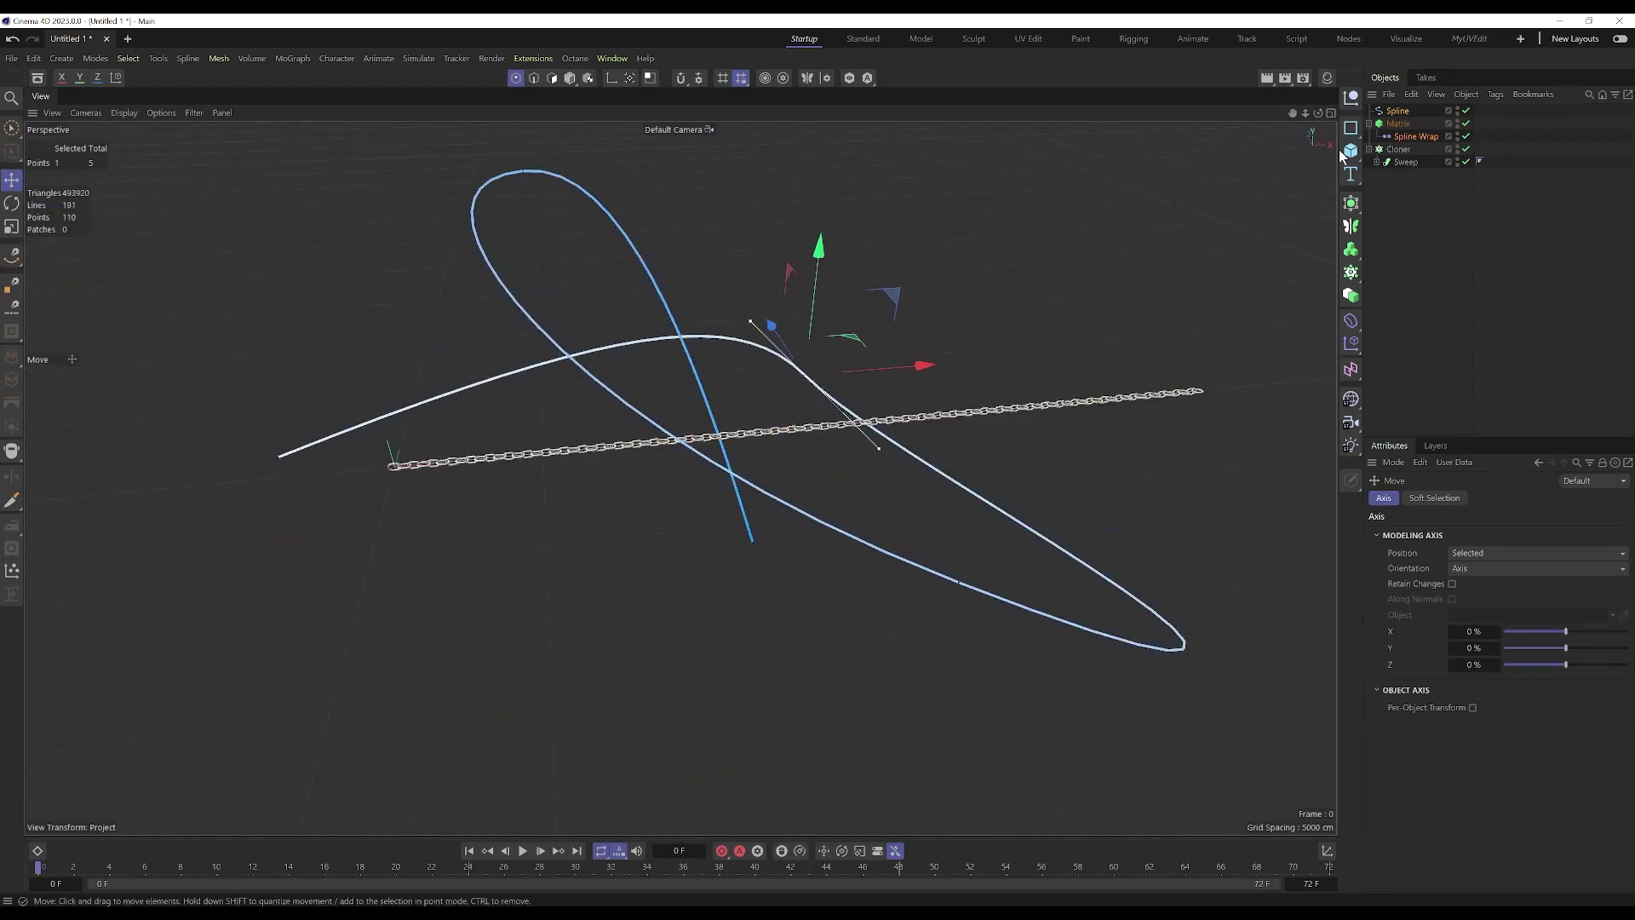
Step: Assign the drawn spline to the Spline Wrap and set its mode to Keep Length
click(1414, 136)
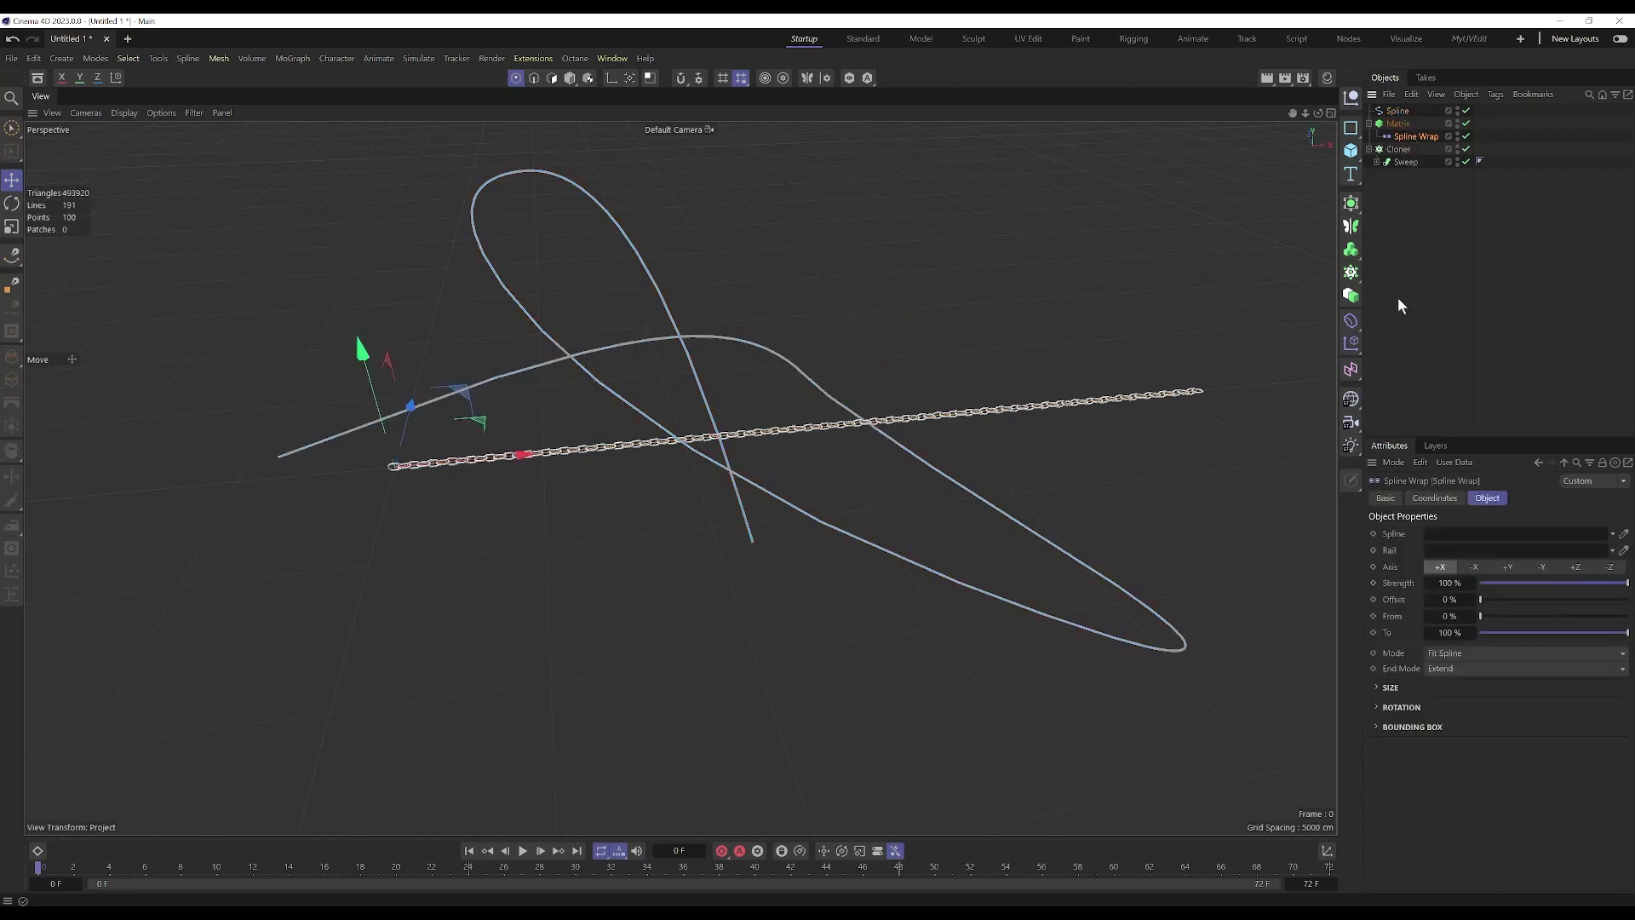
drag(1436, 554, 1428, 540)
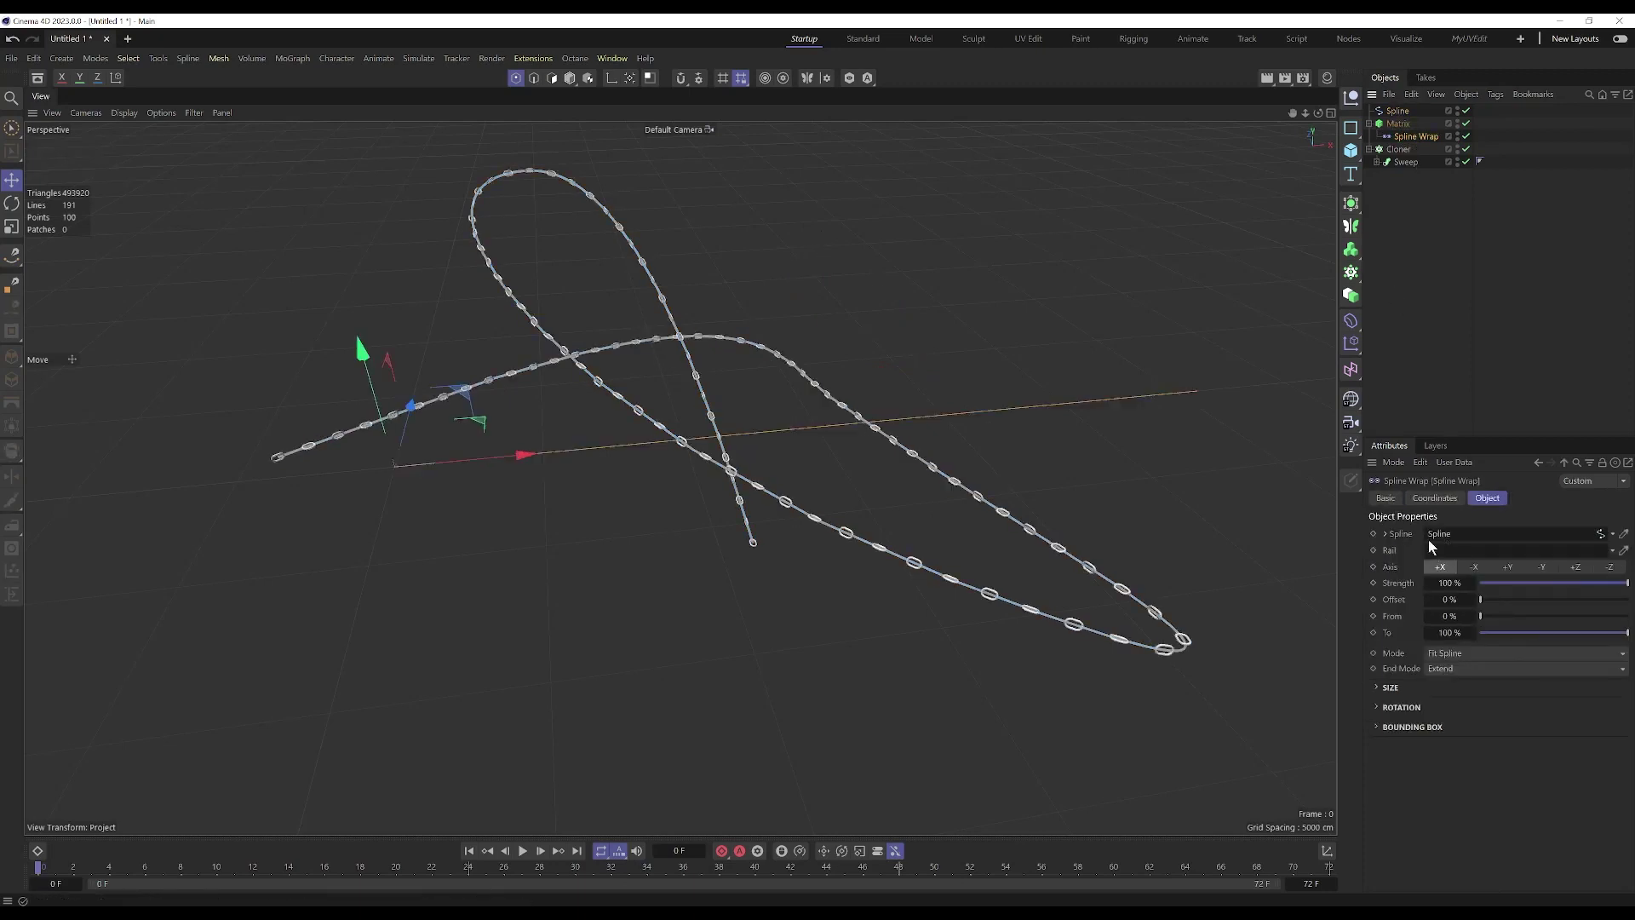
scroll(535, 396, up, 3)
click(1466, 653)
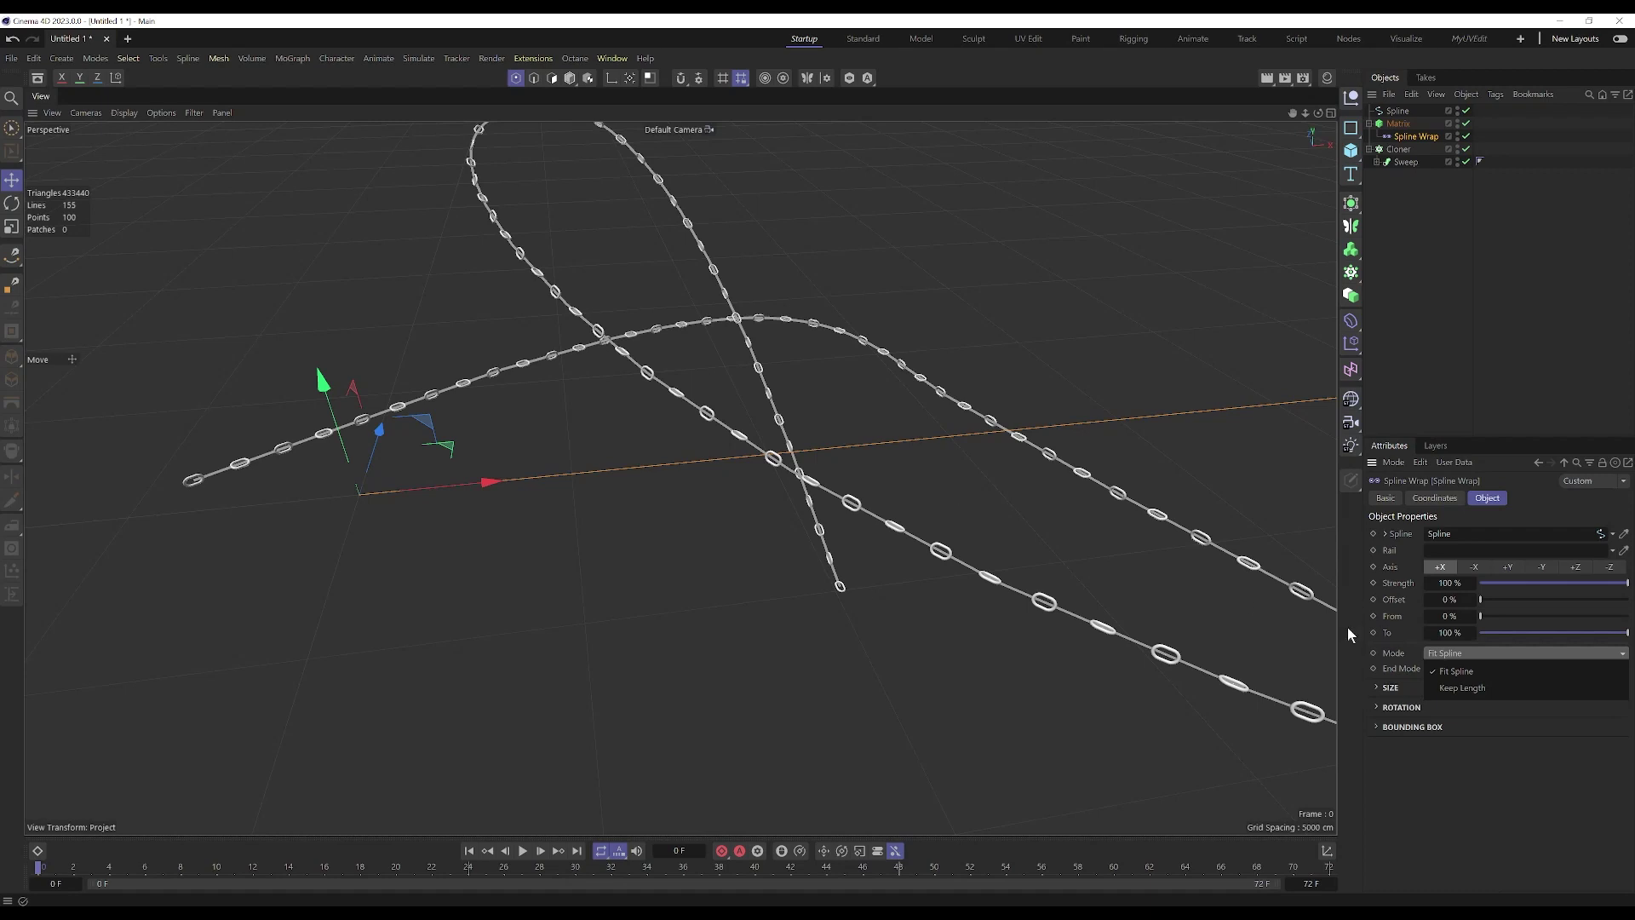
click(1461, 687)
scroll(1122, 358, up, 3)
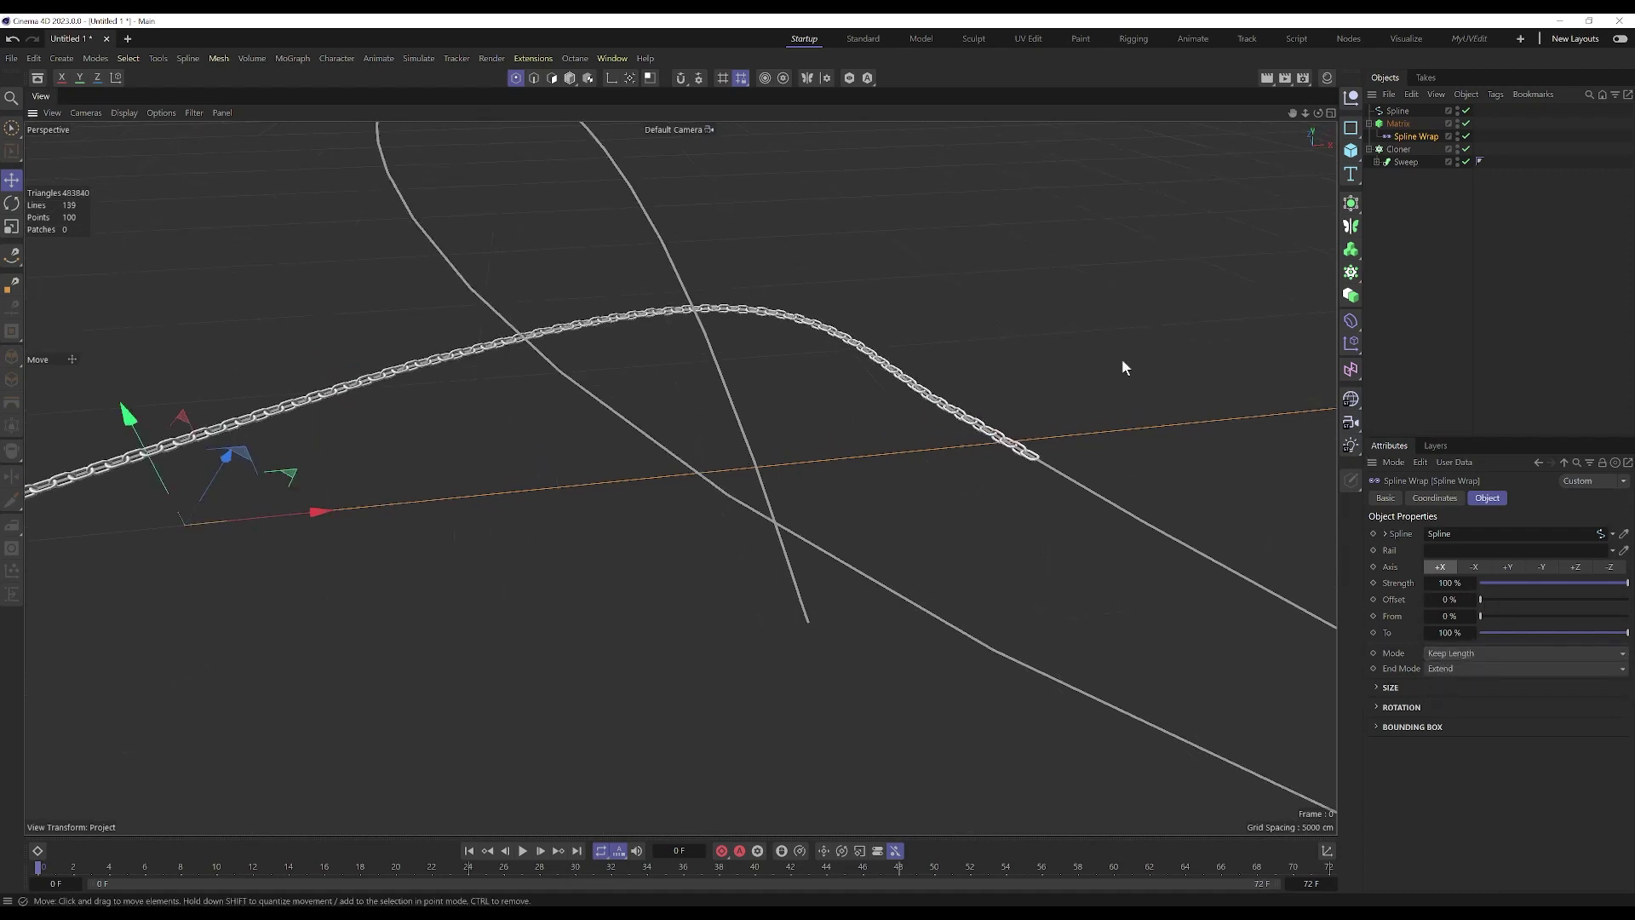
scroll(892, 424, up, 4)
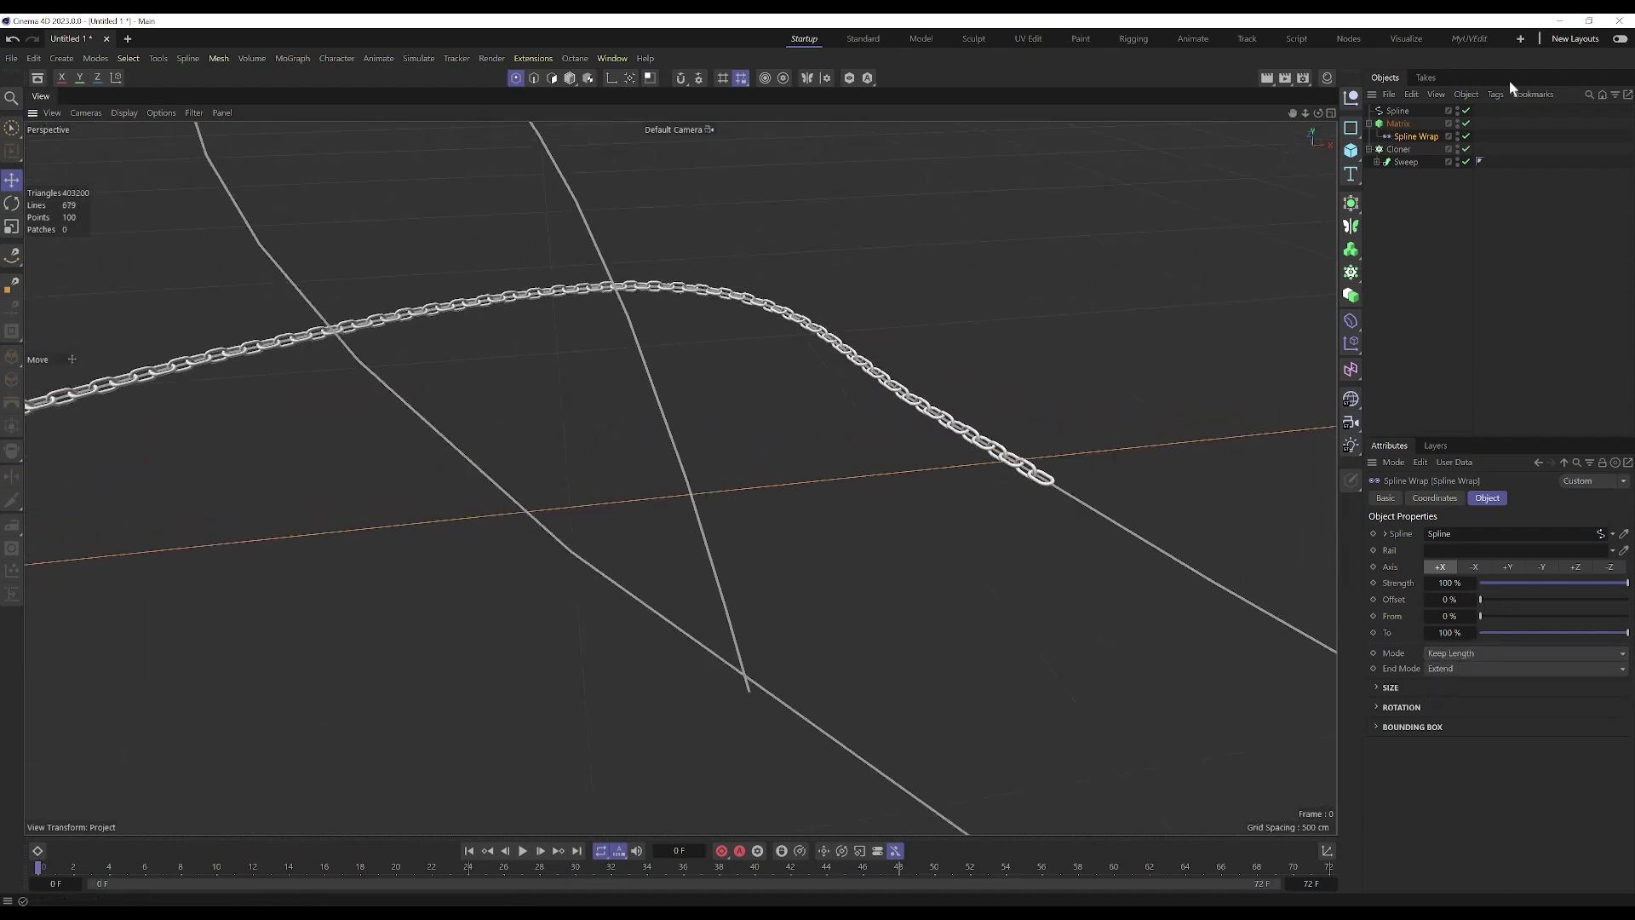
Step: Raise the Matrix's count to 334 to extend the chain along the spline
click(1399, 124)
drag(1441, 572, 1558, 572)
drag(1466, 574, 1465, 543)
alt+middle_drag(564, 688, 549, 470)
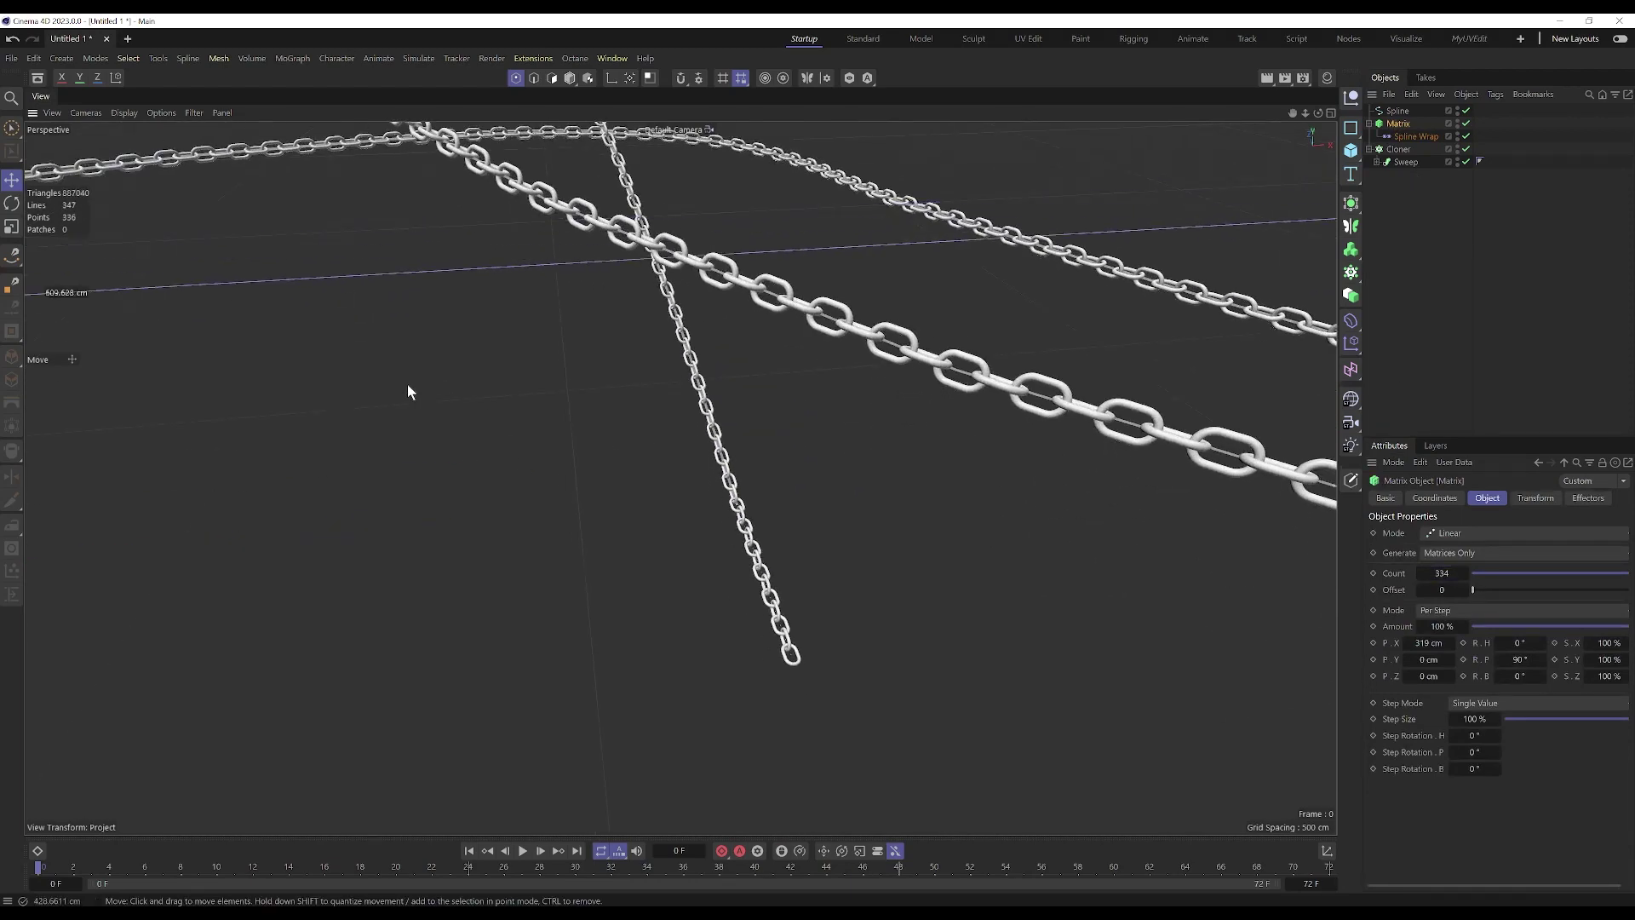
Step: Set the Matrix's per-step X offset to 321 cm
alt+drag(409, 391, 850, 623)
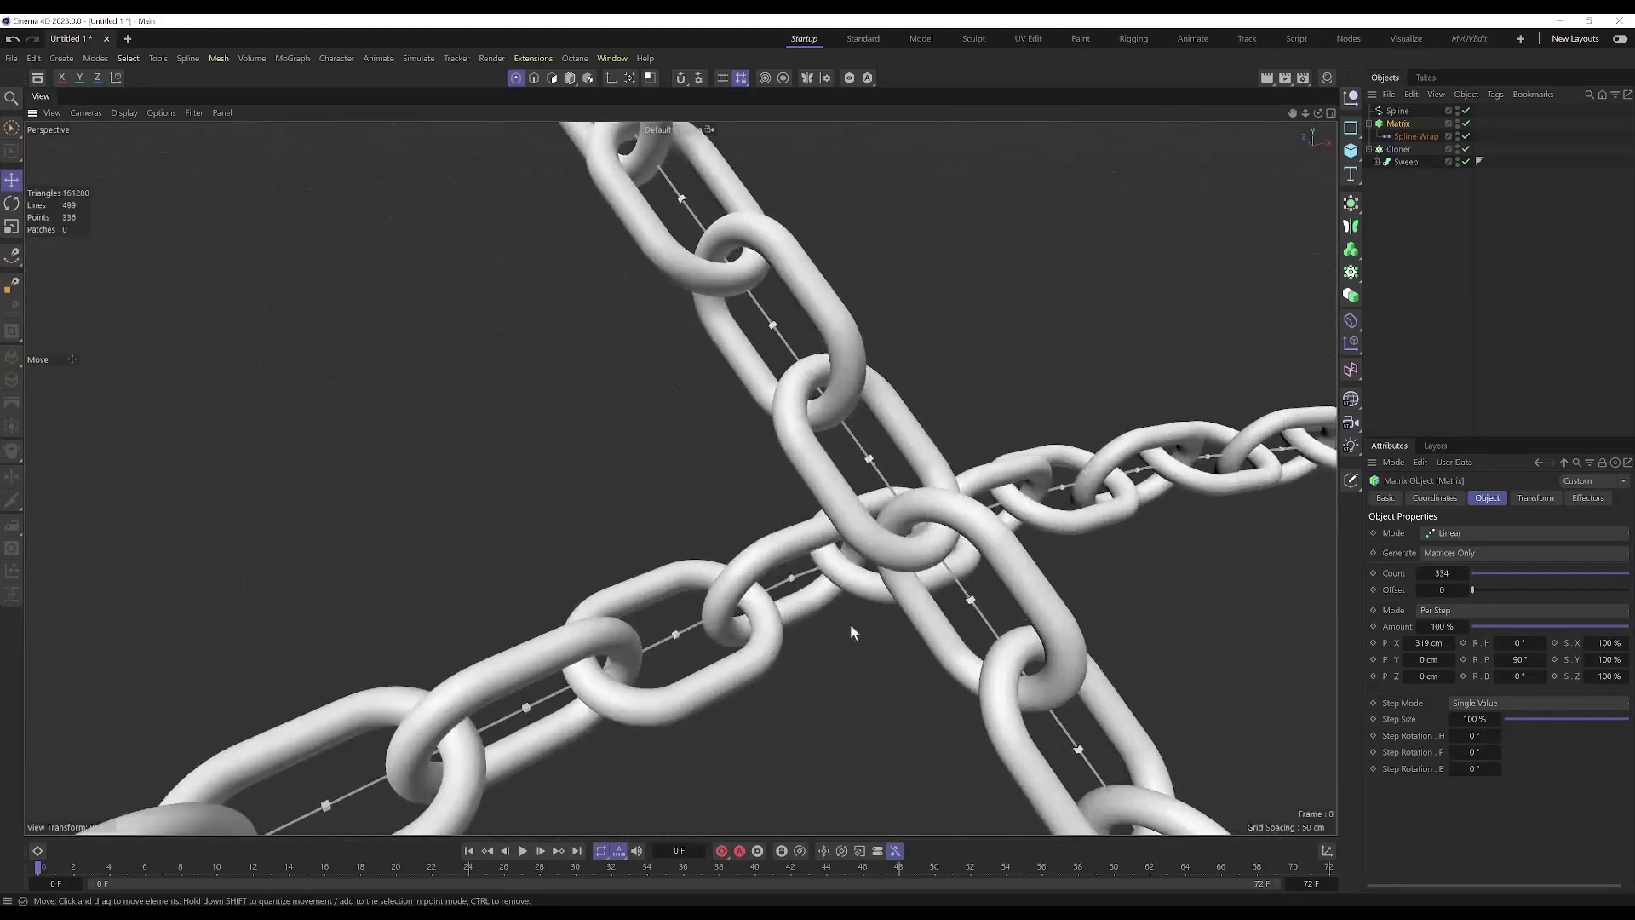
click(1454, 641)
click(1453, 641)
Step: Reduce the Matrix's per-step X offset to 294 cm to bring the links closer together
scroll(867, 623, down, 10)
alt+drag(869, 628, 635, 423)
scroll(266, 635, up, 8)
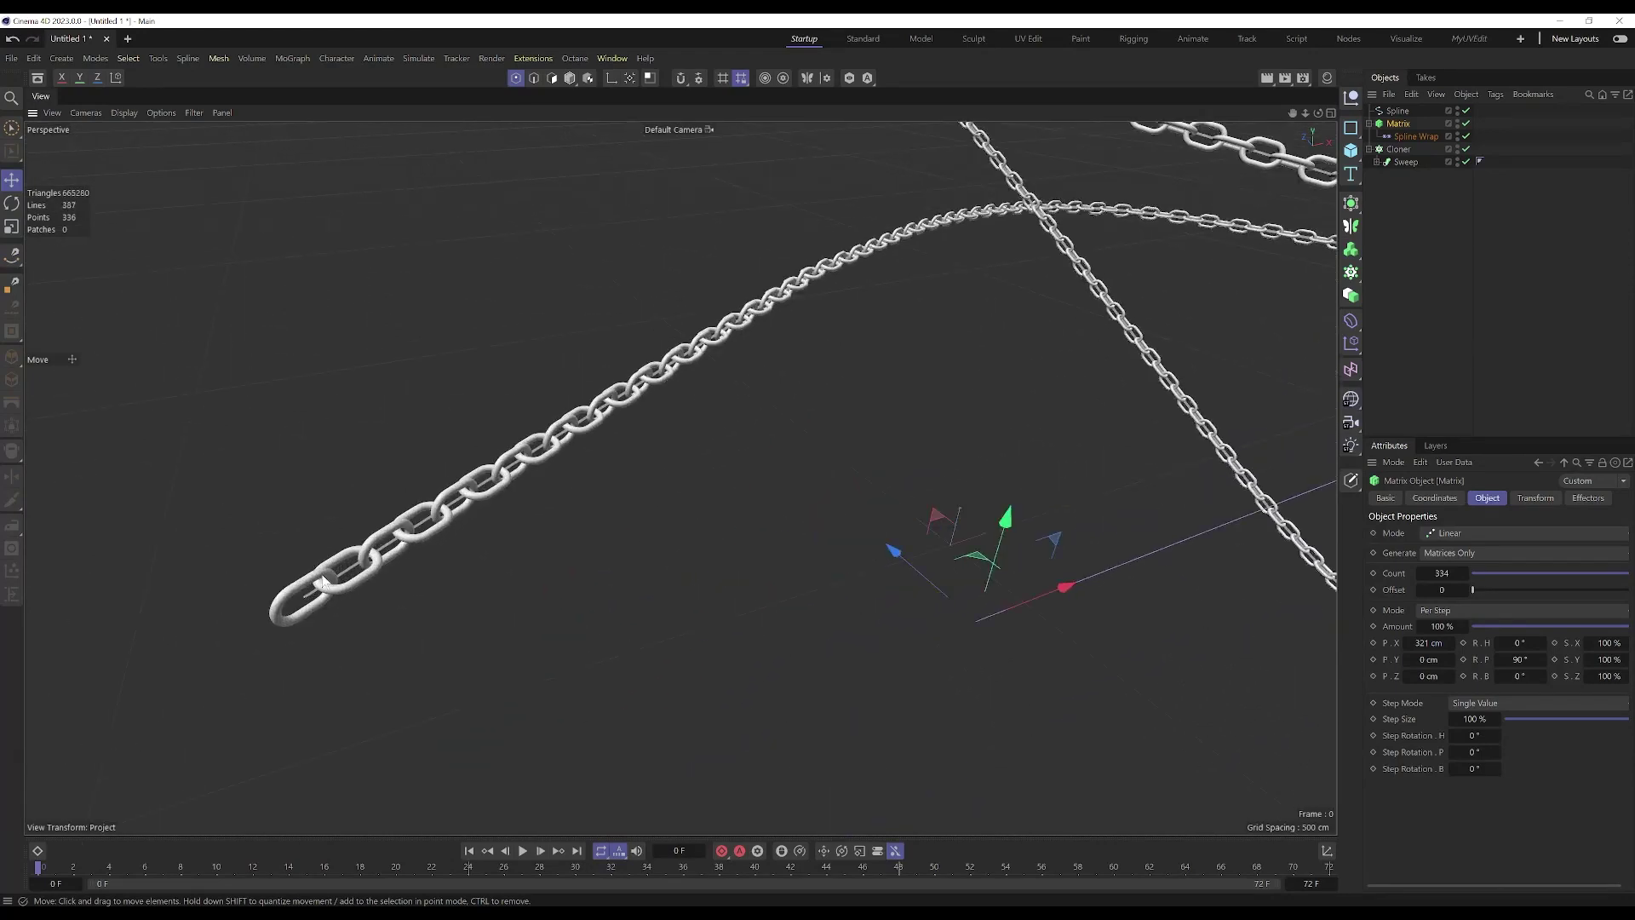
alt+drag(258, 653, 268, 587)
scroll(385, 557, up, 6)
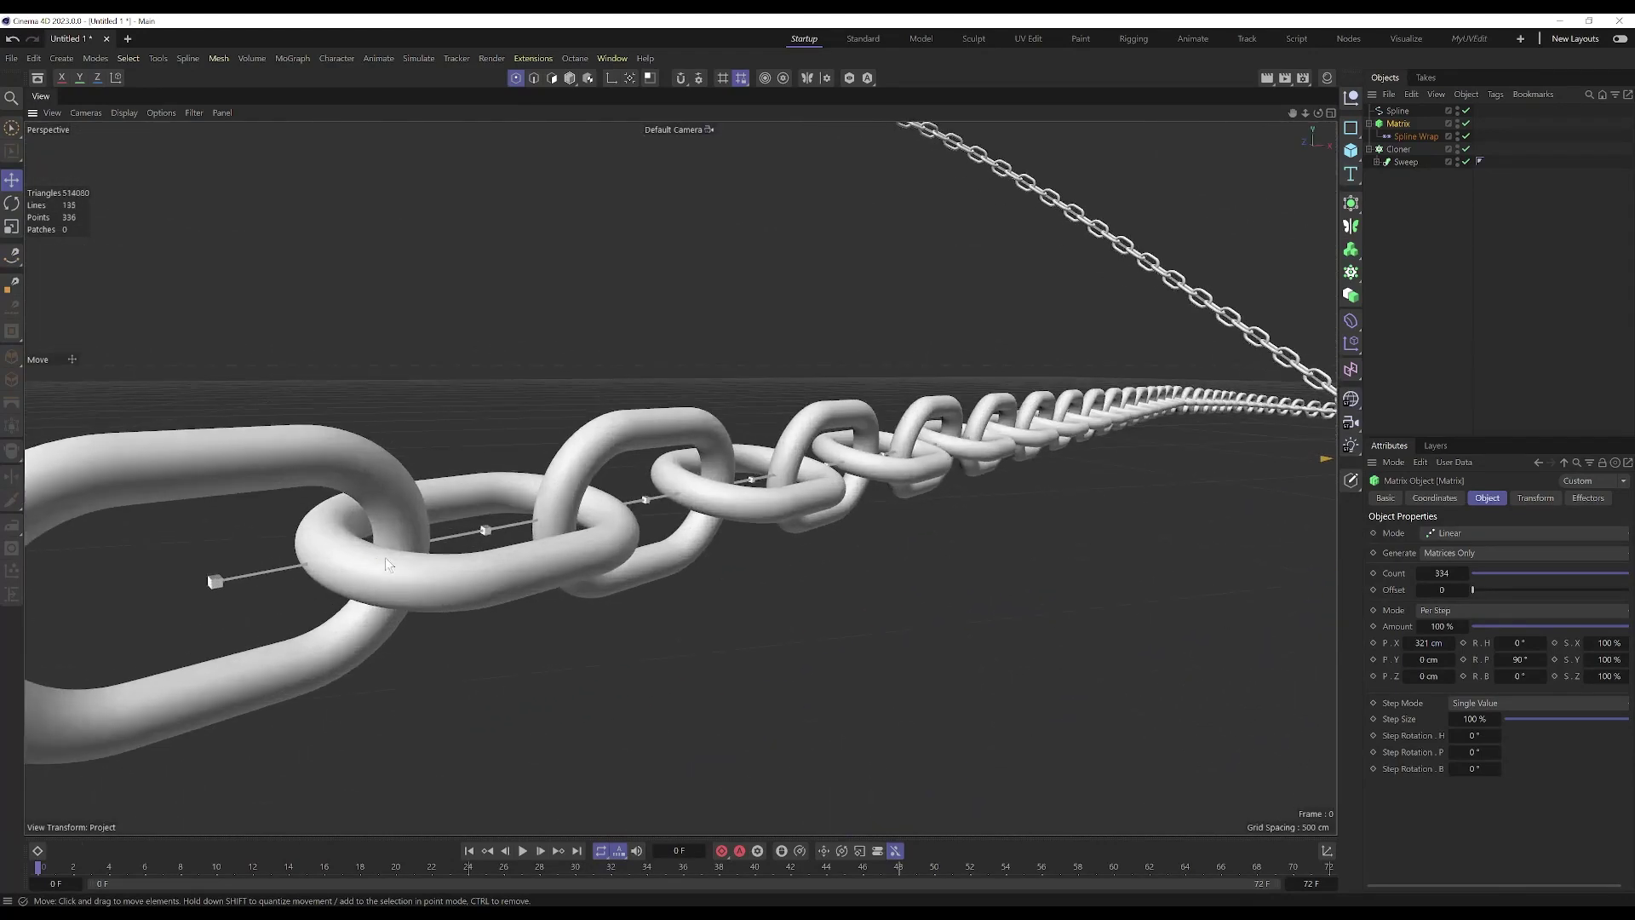
alt+drag(380, 556, 328, 585)
mouse_move(1422, 646)
mouse_down()
mouse_move(1397, 646)
mouse_move(1430, 646)
mouse_up()
Step: Thicken the links by setting the radius of the Sweep's Circle profile to 49 cm
click(1377, 162)
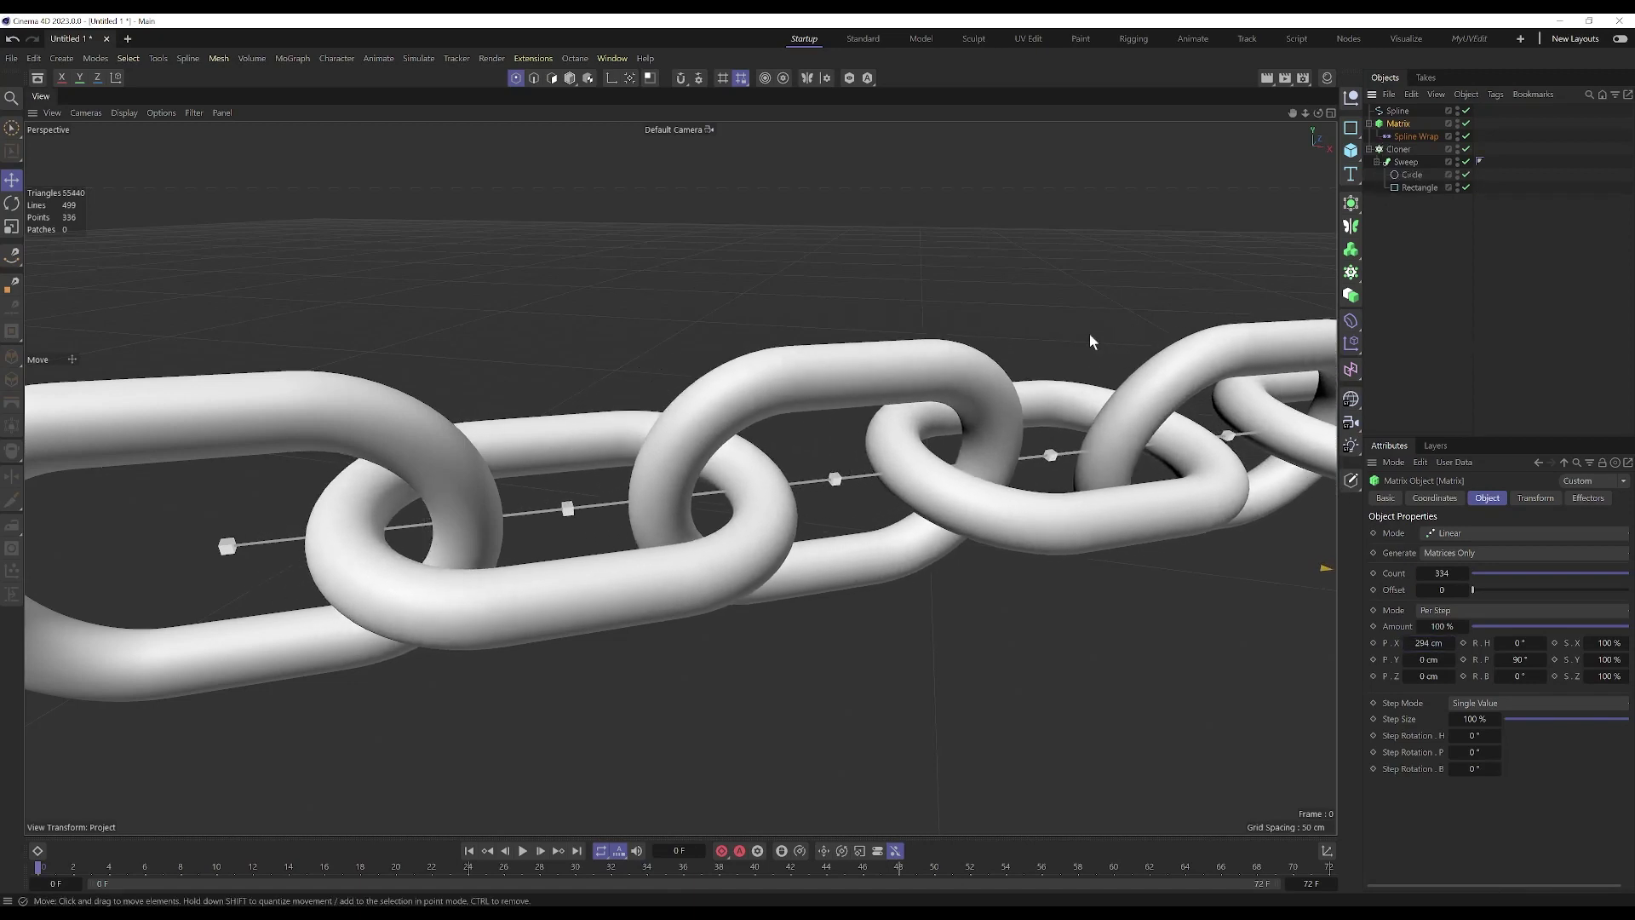
scroll(1091, 334, down, 4)
scroll(340, 575, up, 5)
alt+middle_drag(861, 358, 579, 464)
alt+right_drag(580, 469, 554, 470)
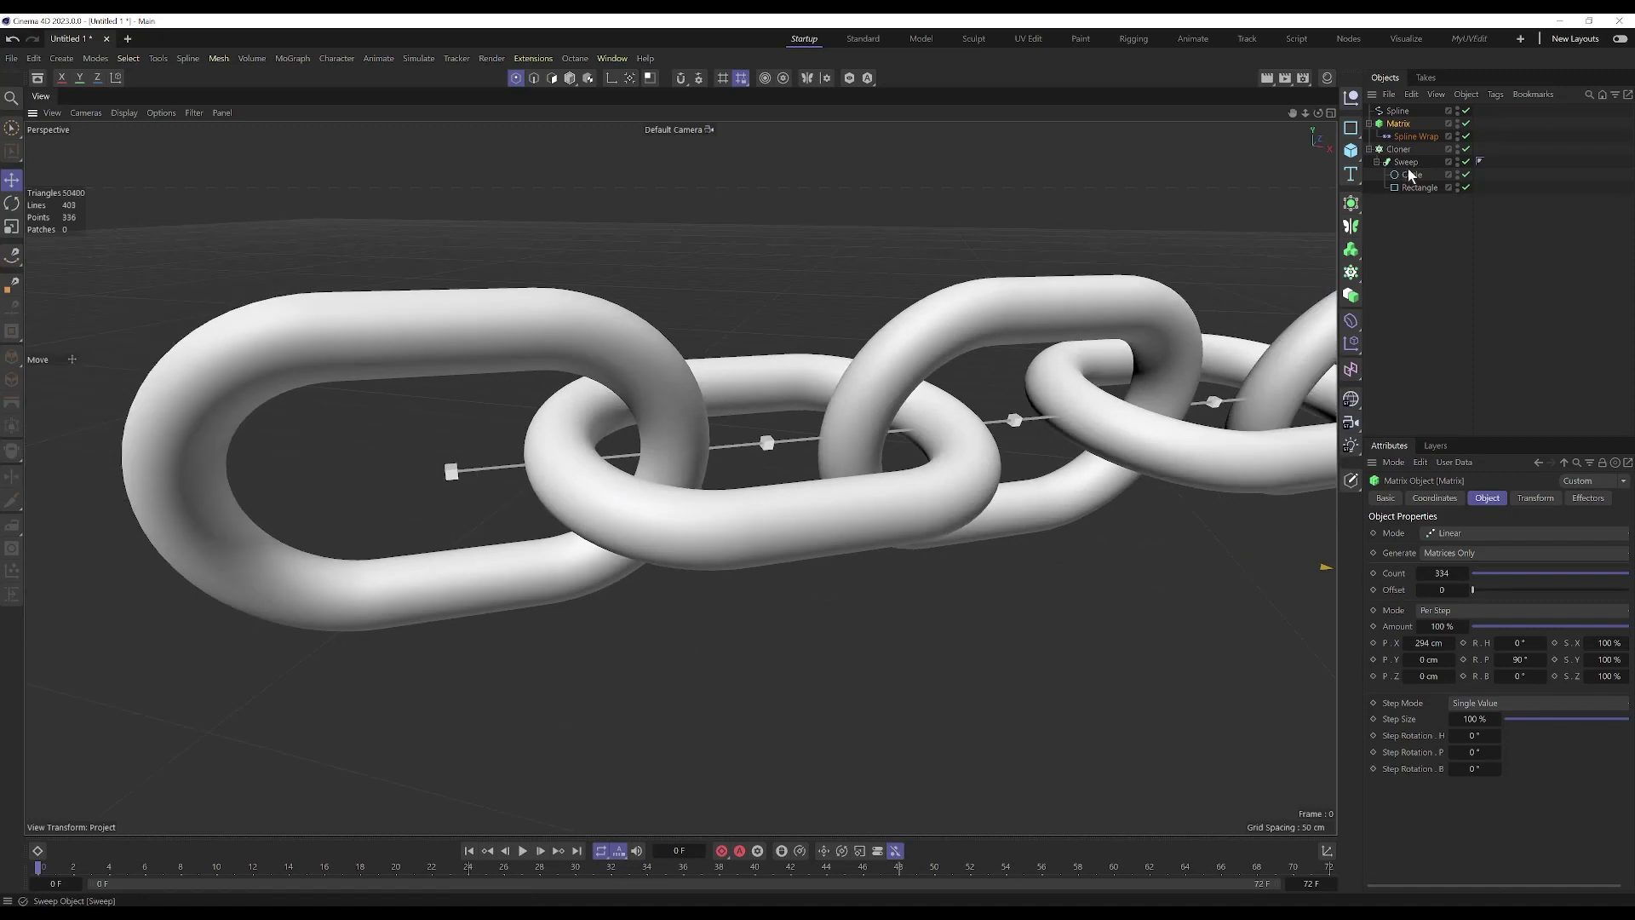
click(1413, 175)
drag(1489, 563, 1521, 563)
scroll(954, 398, down, 2)
alt+drag(710, 375, 806, 366)
scroll(867, 391, down, 12)
alt+middle_drag(1035, 379, 566, 618)
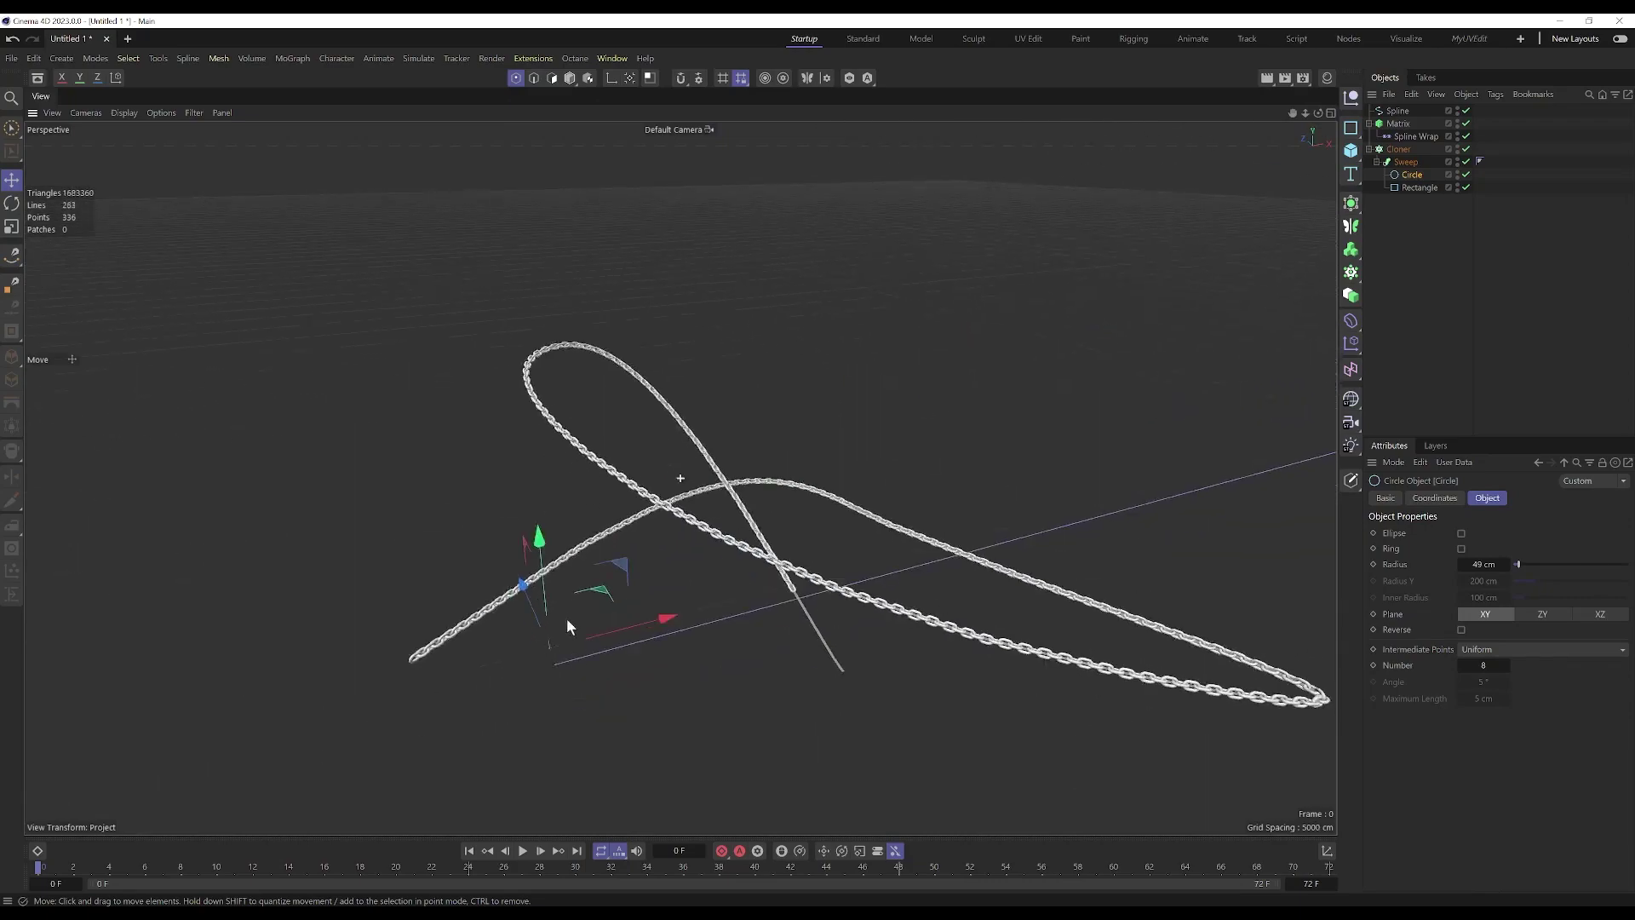
scroll(755, 649, up, 10)
alt+drag(839, 554, 780, 559)
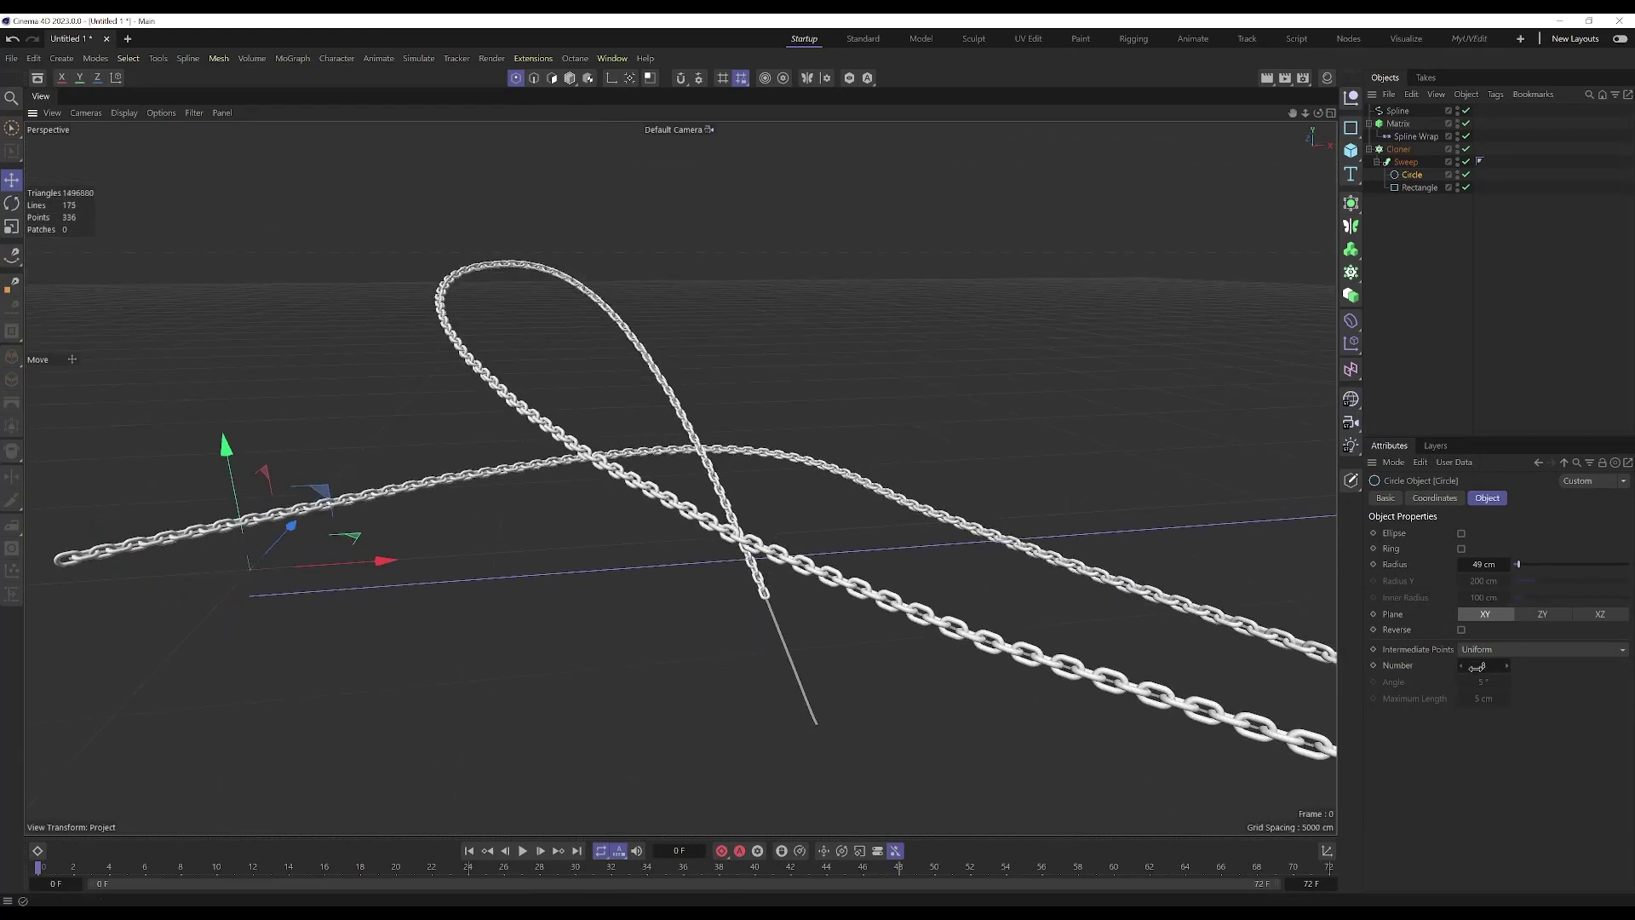